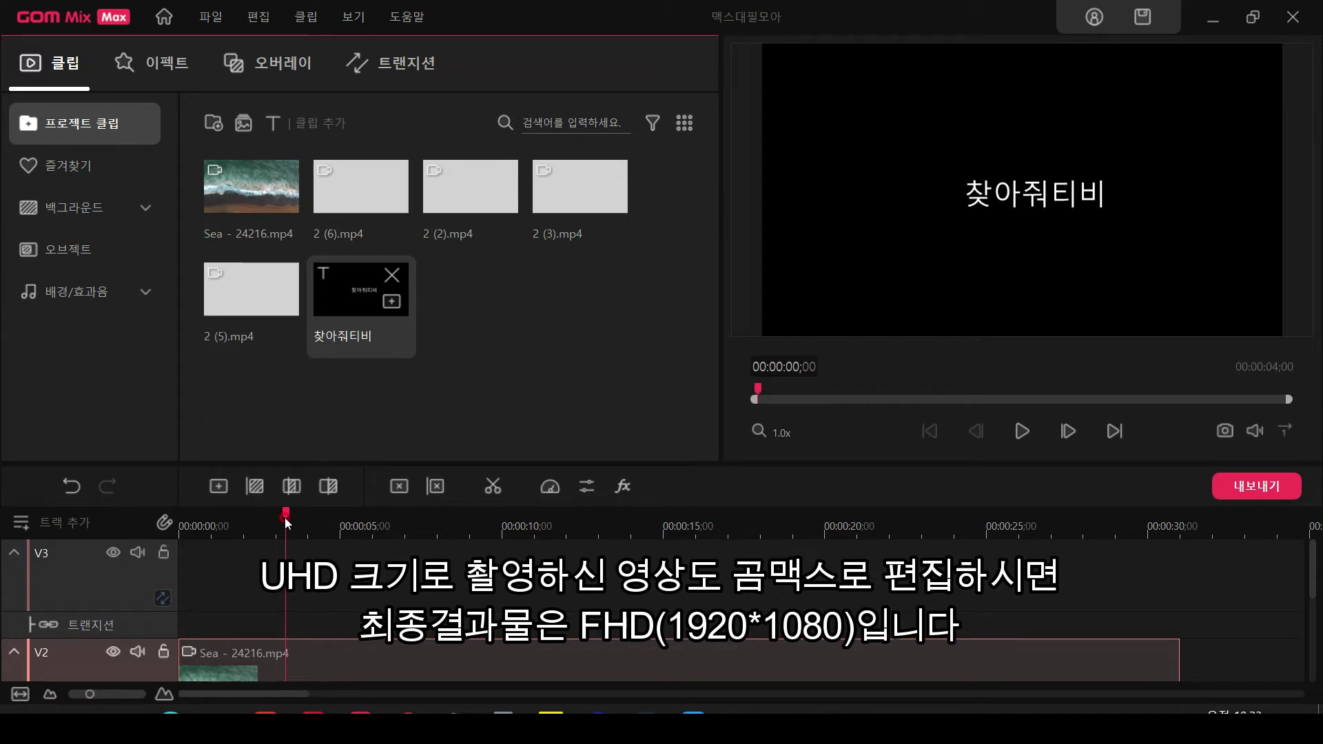
Create a text clip reading "찾아줘티비" and move the text up to about the middle of the frame
left_click_drag(288, 521, 262, 521)
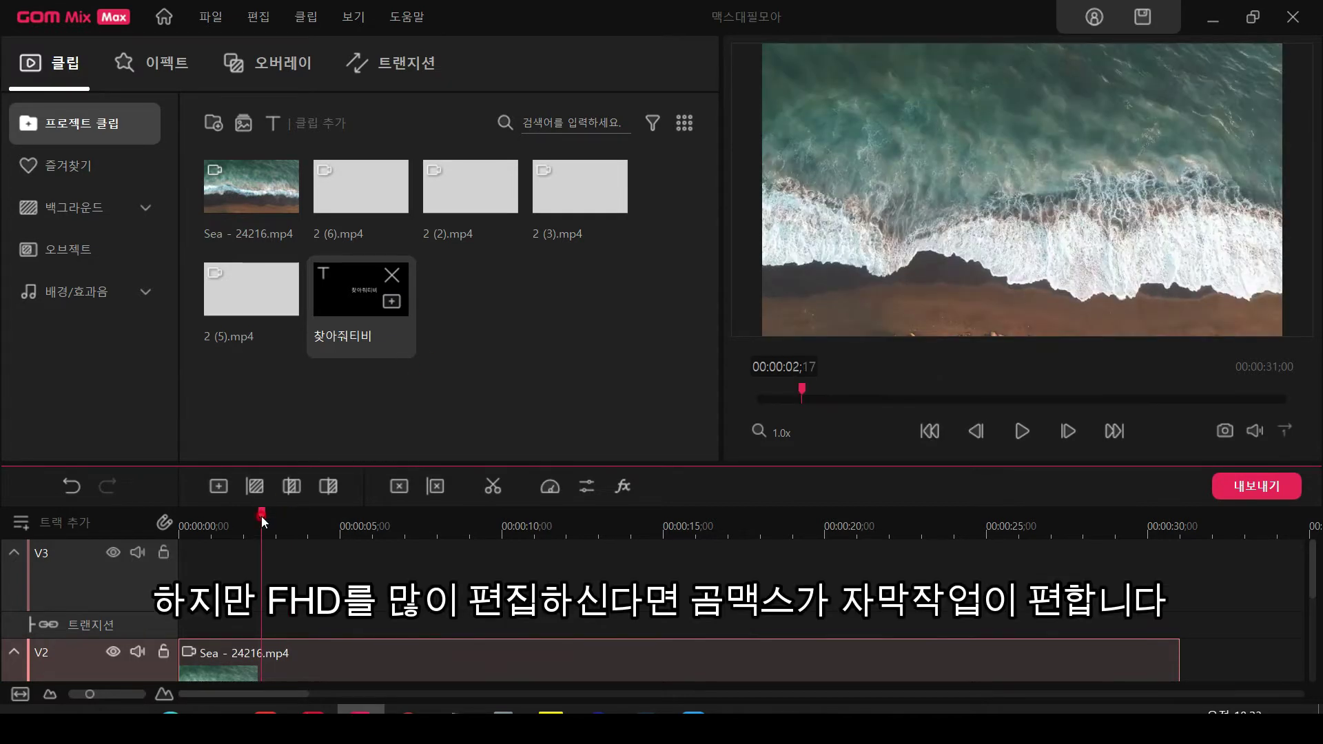
scroll(268, 556, "down", 2)
scroll(268, 556, "up", 1)
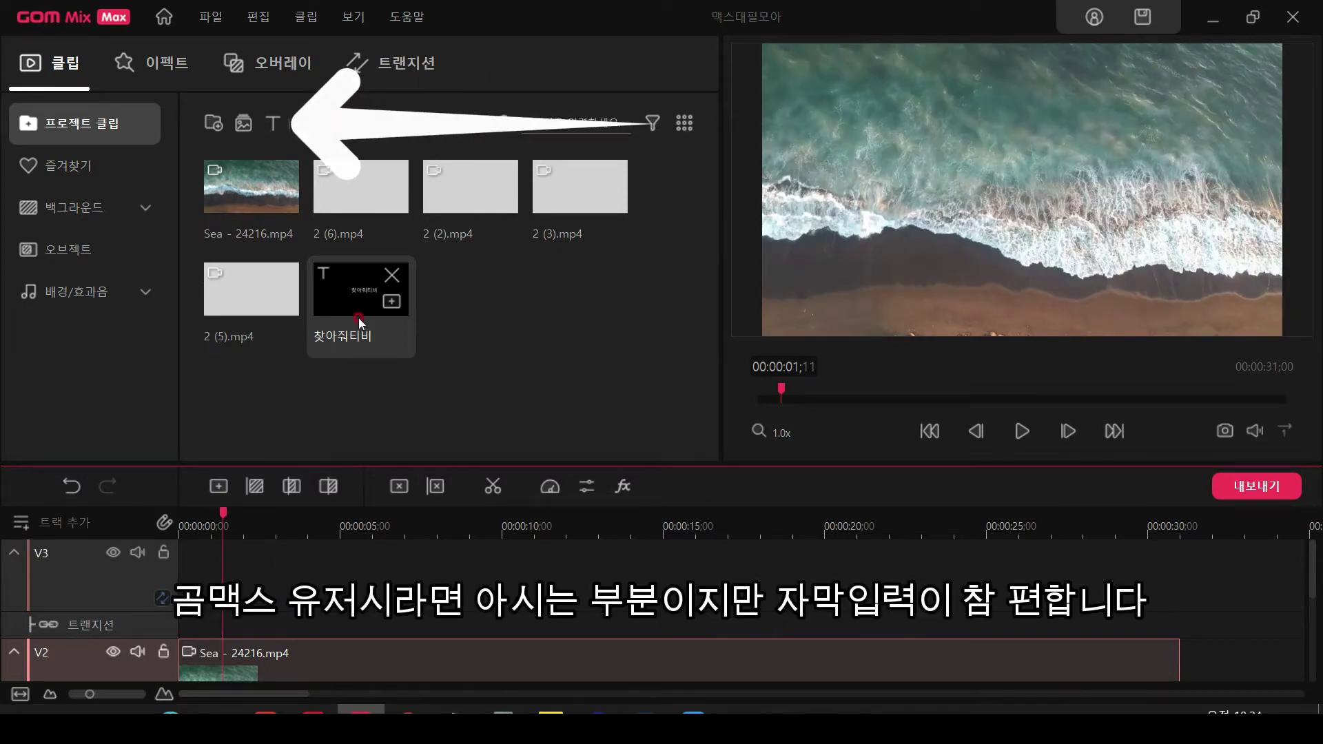
left_click(278, 128)
type("찾아줘티비")
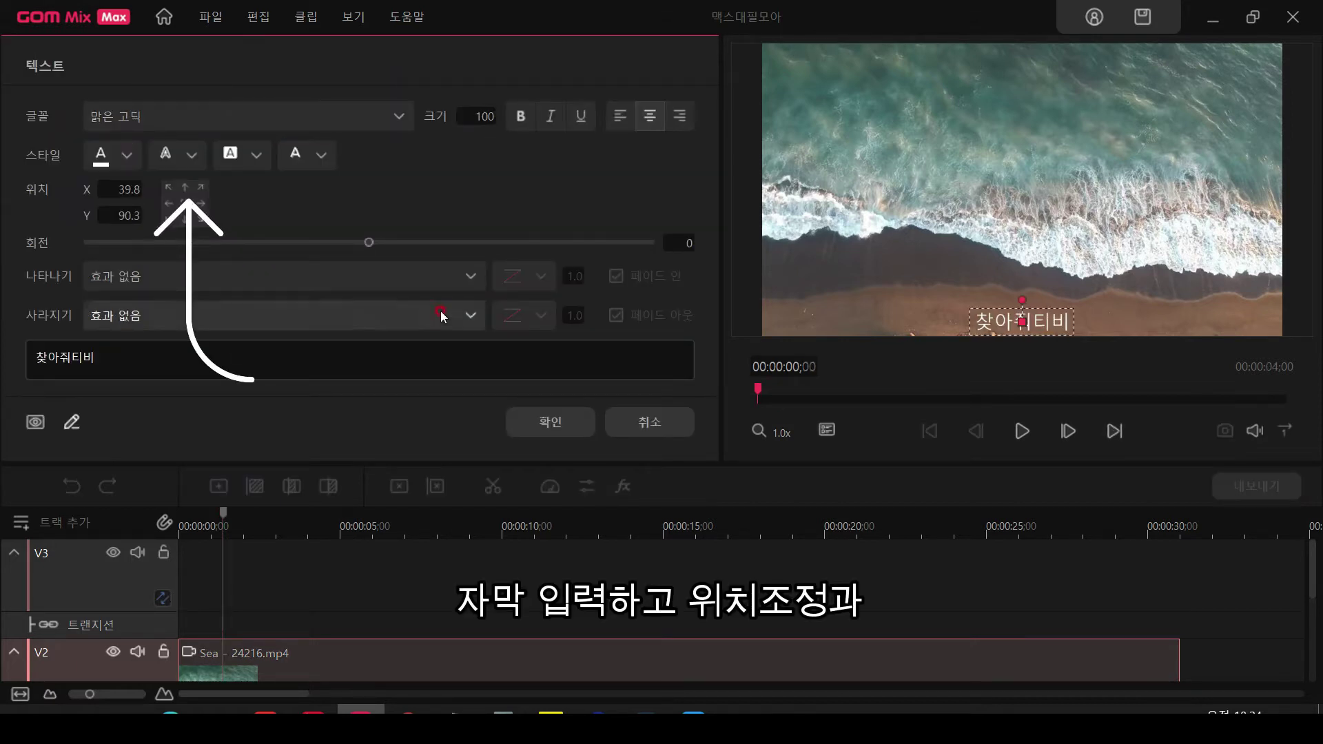
left_click_drag(1022, 321, 1034, 186)
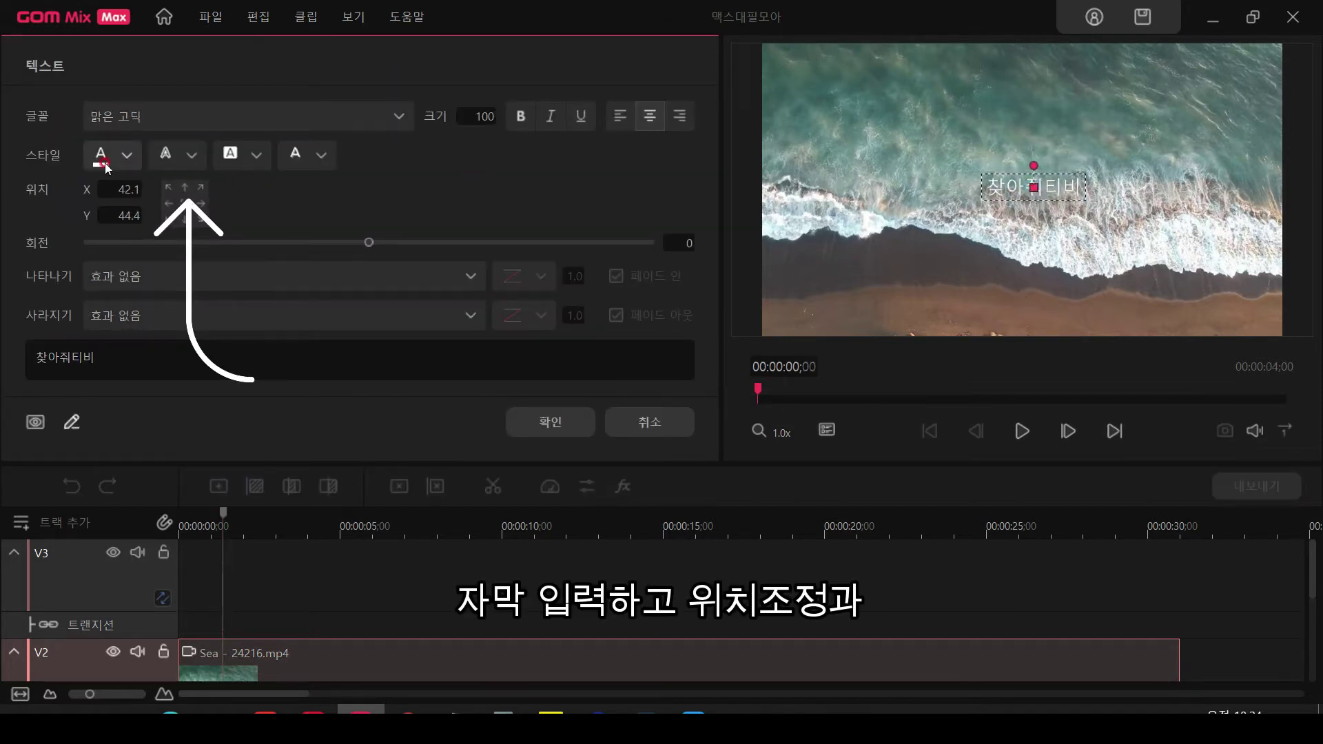
Give the text a black background and size 145, centre it over the shoreline, and save the clip
left_click(257, 155)
left_click(266, 196)
left_click_drag(473, 109, 507, 109)
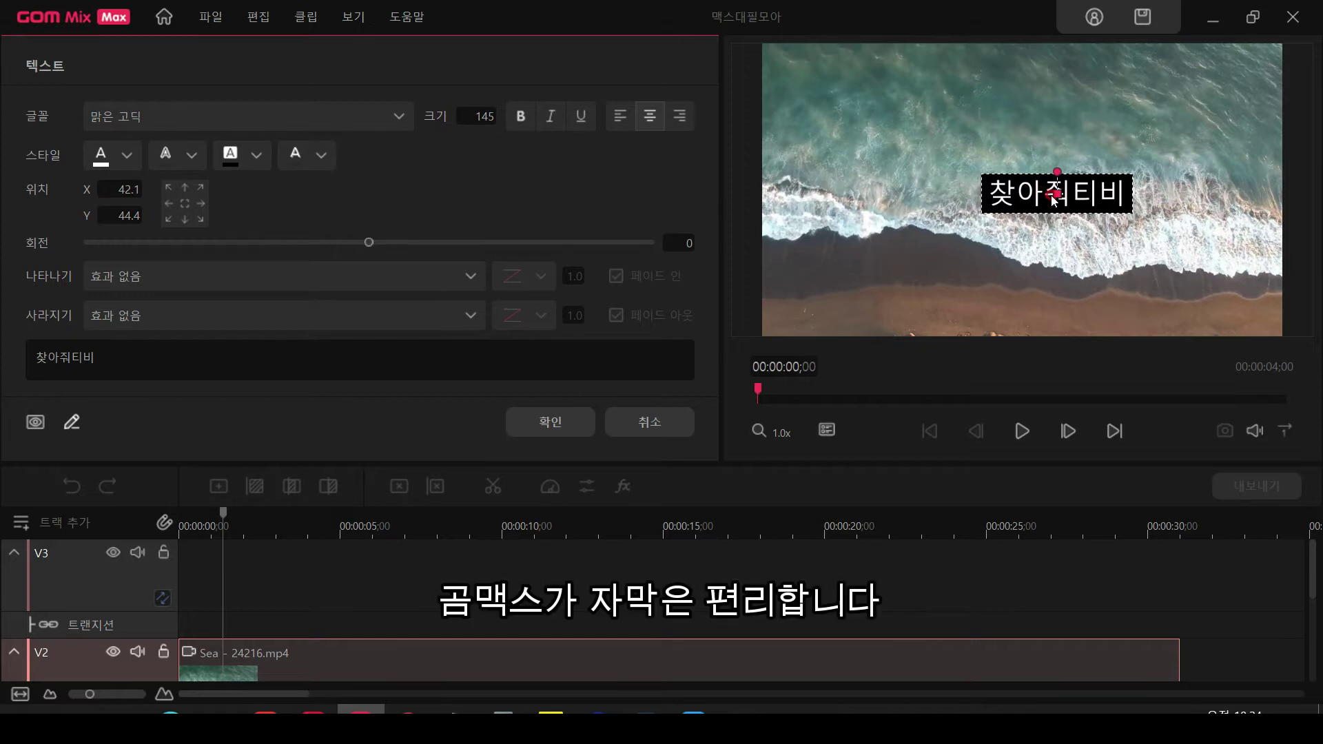
left_click_drag(1061, 203, 1027, 205)
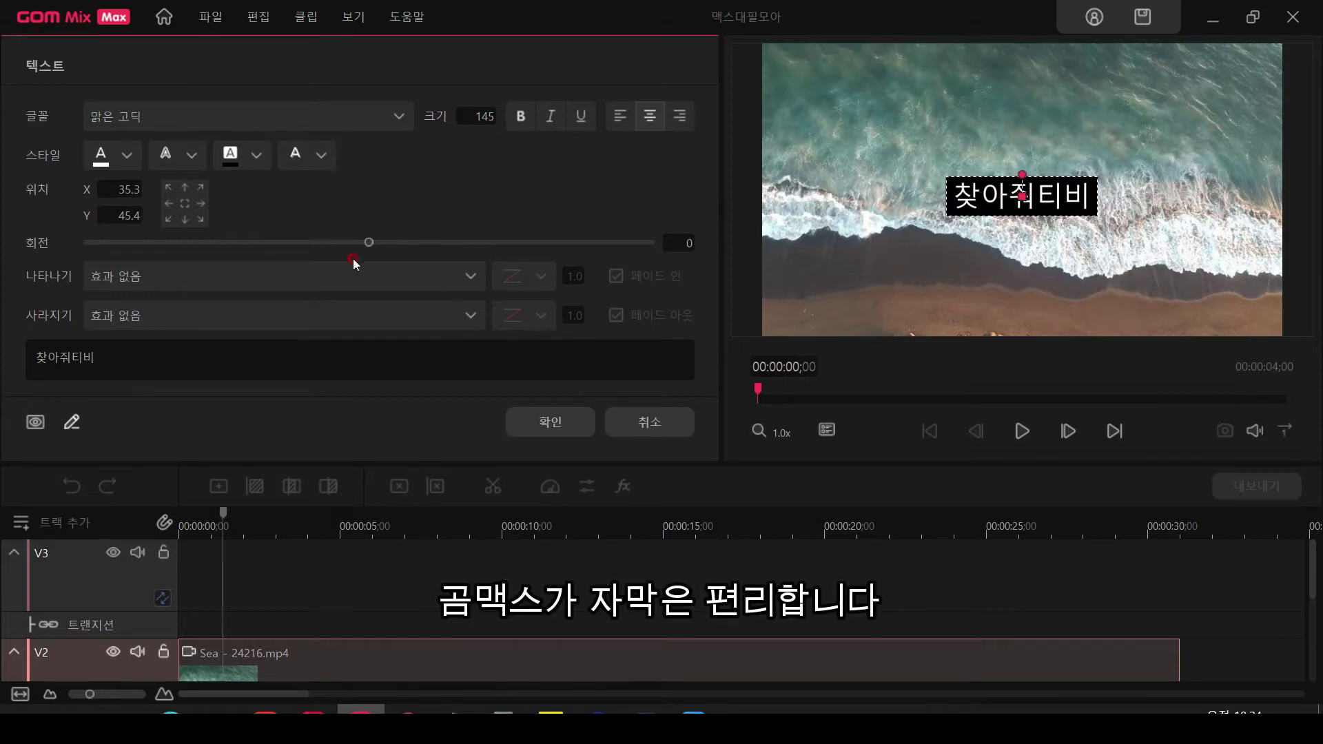
left_click(532, 422)
Place the new "찾아줘티비" text clip on track V3 at 00:00:01;11 and preview the frame at 00:00:01;26
left_click_drag(443, 302, 224, 564)
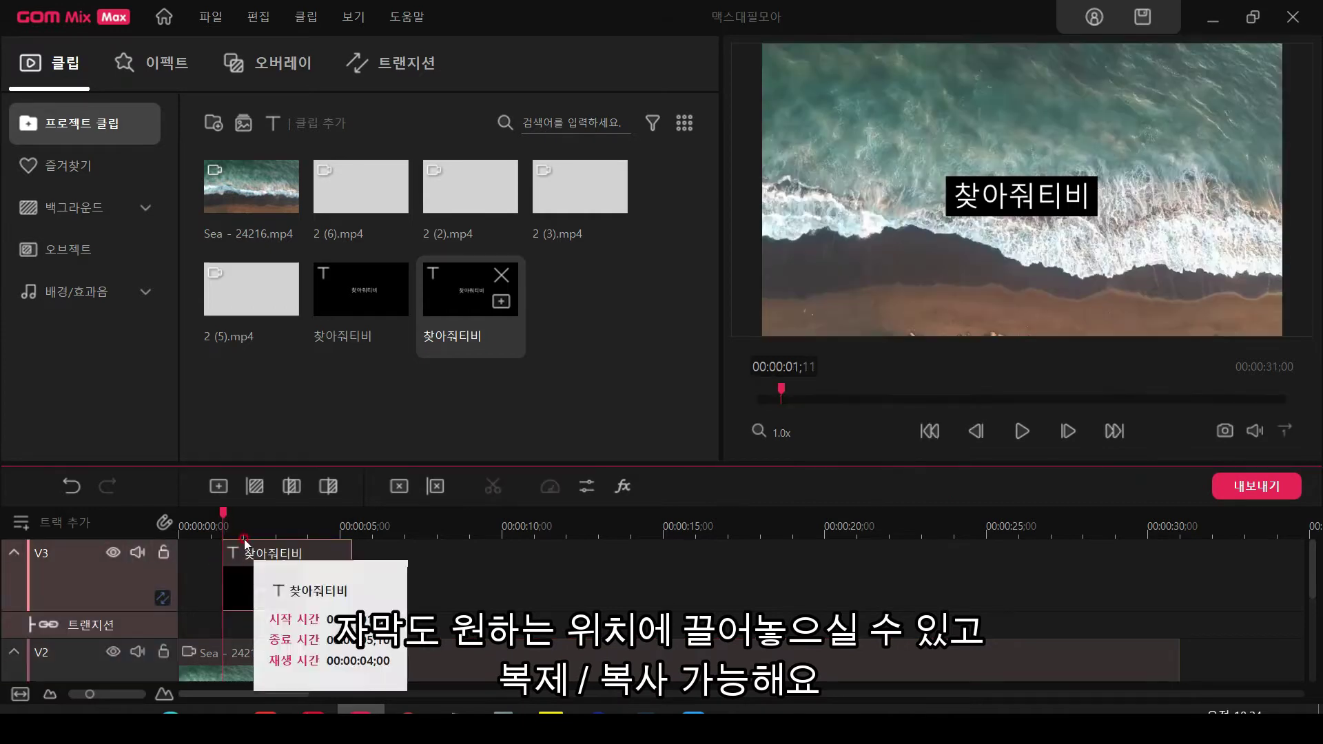
left_click(251, 519)
left_click_drag(250, 511, 239, 511)
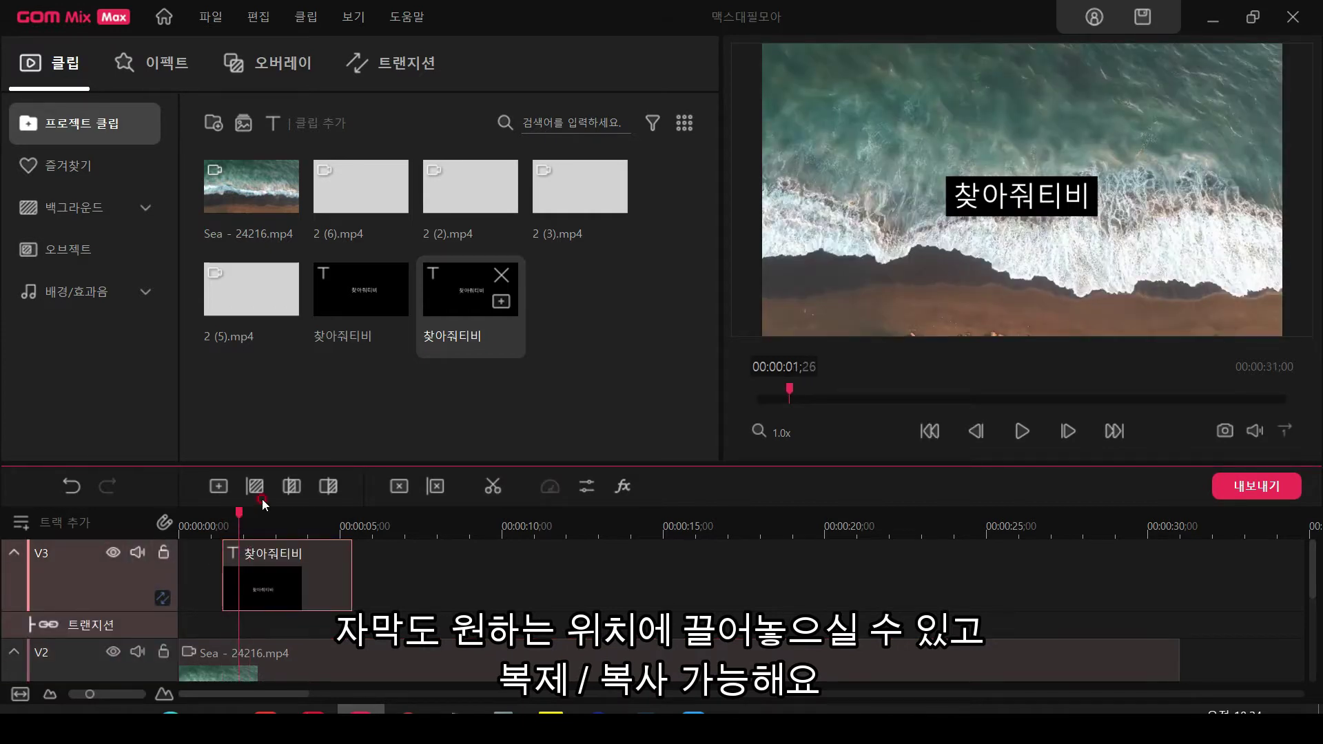
Set the text clip's appear effect to 서서히 나타나기 and its disappear effect to 왼쪽으로 닦아내기, and preview it at 00:00:02;12
double_click(482, 283)
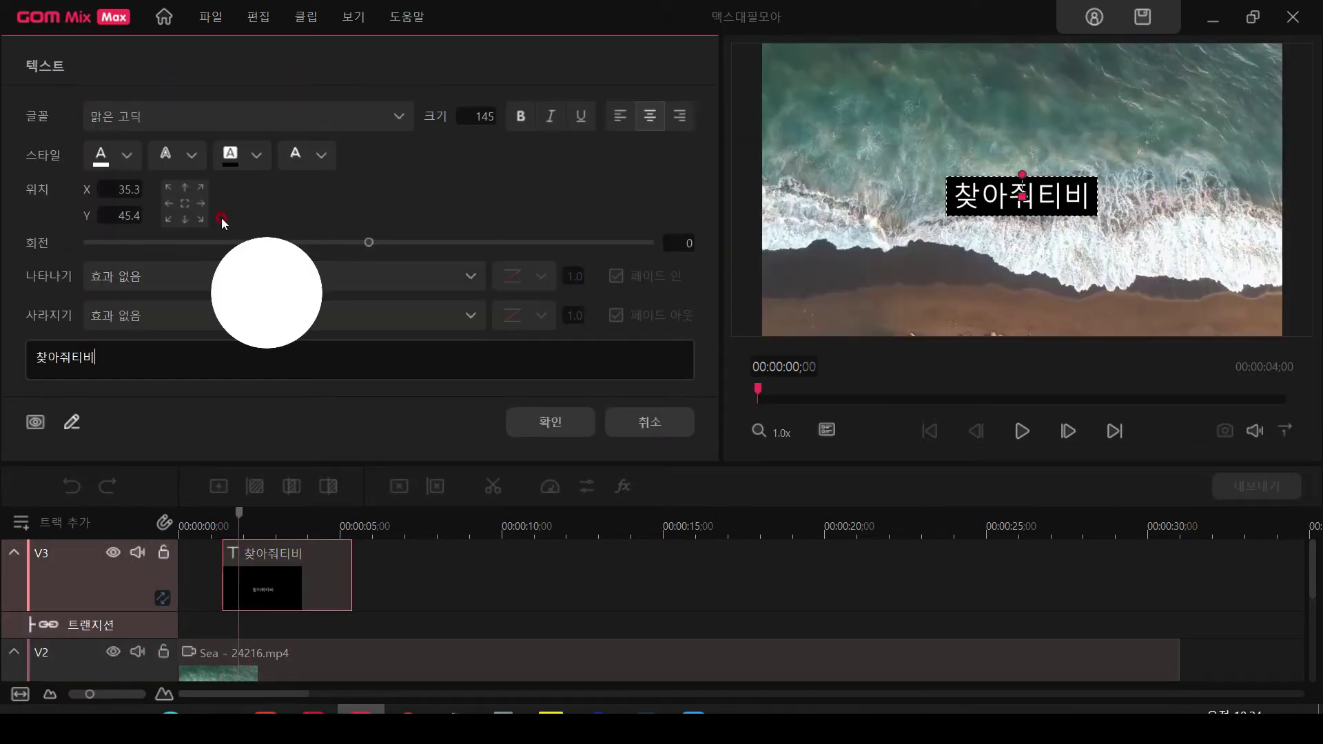
left_click(167, 281)
left_click(172, 344)
left_click(213, 319)
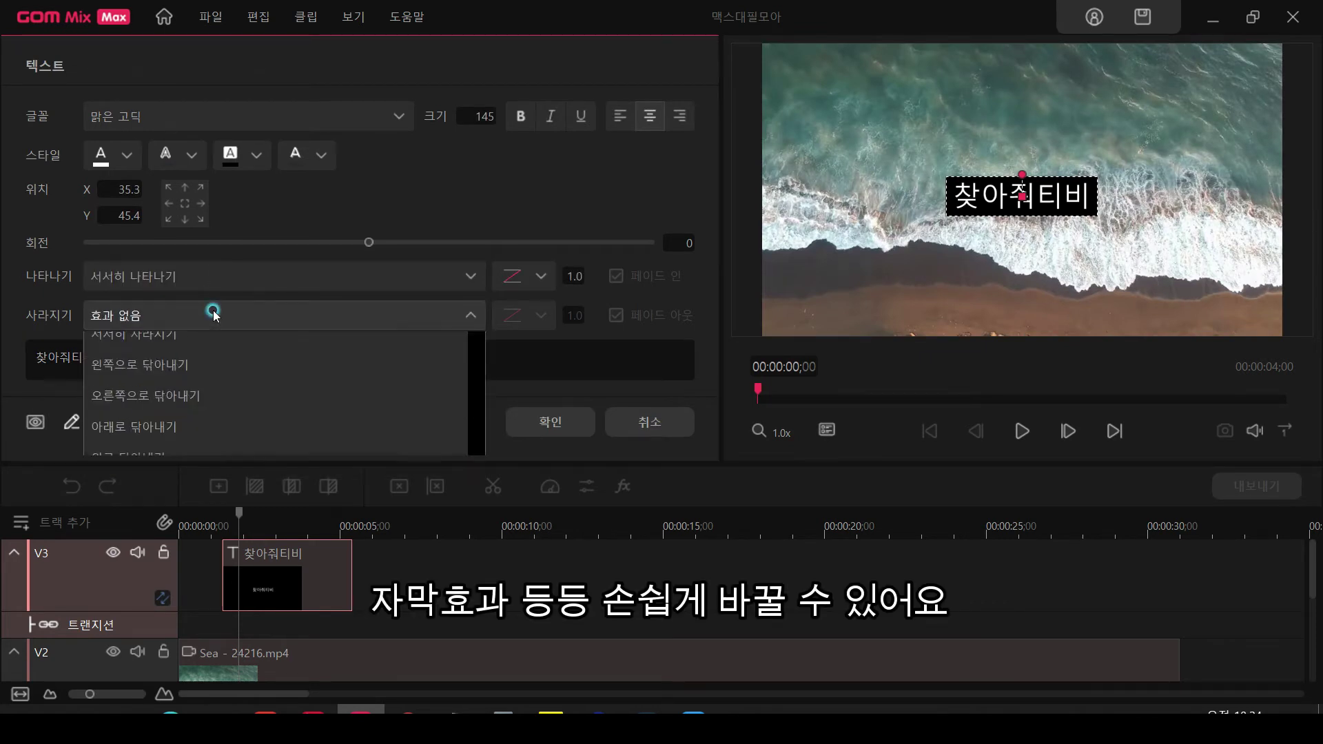
left_click(213, 440)
left_click(550, 421)
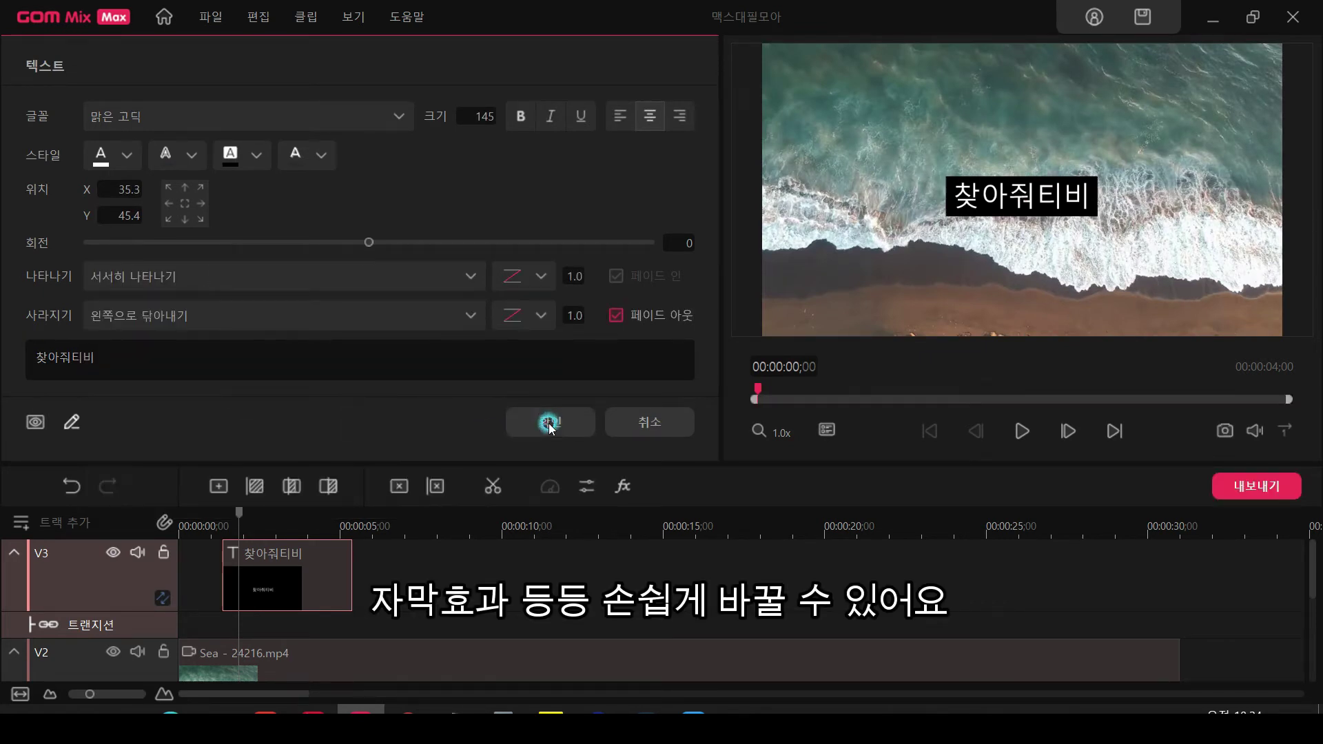
left_click(255, 516)
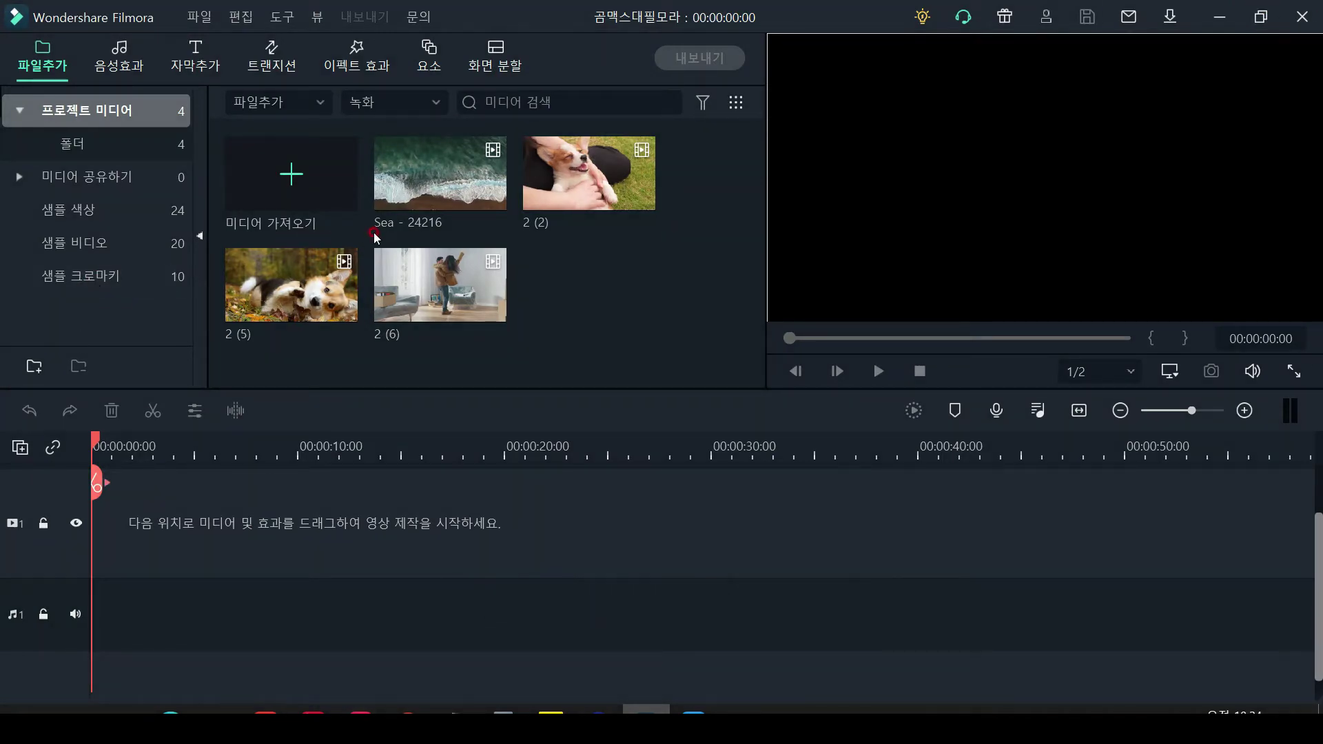
In Wondershare Filmora, place the Sea - 24216 clip at the start of video track 1 and play it
left_click_drag(417, 179, 105, 575)
left_click(534, 408)
key("space")
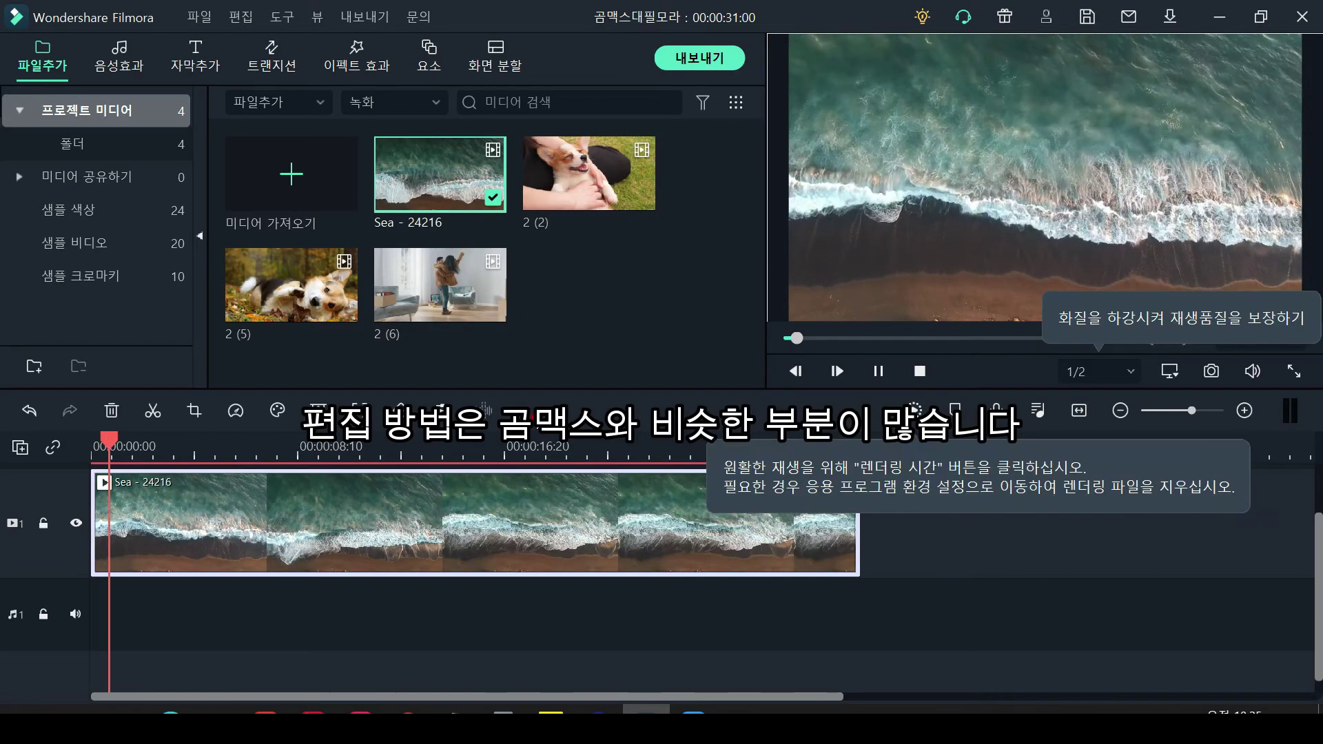
Stop playback and add a second video track above the Sea - 24216 clip
left_click(37, 557)
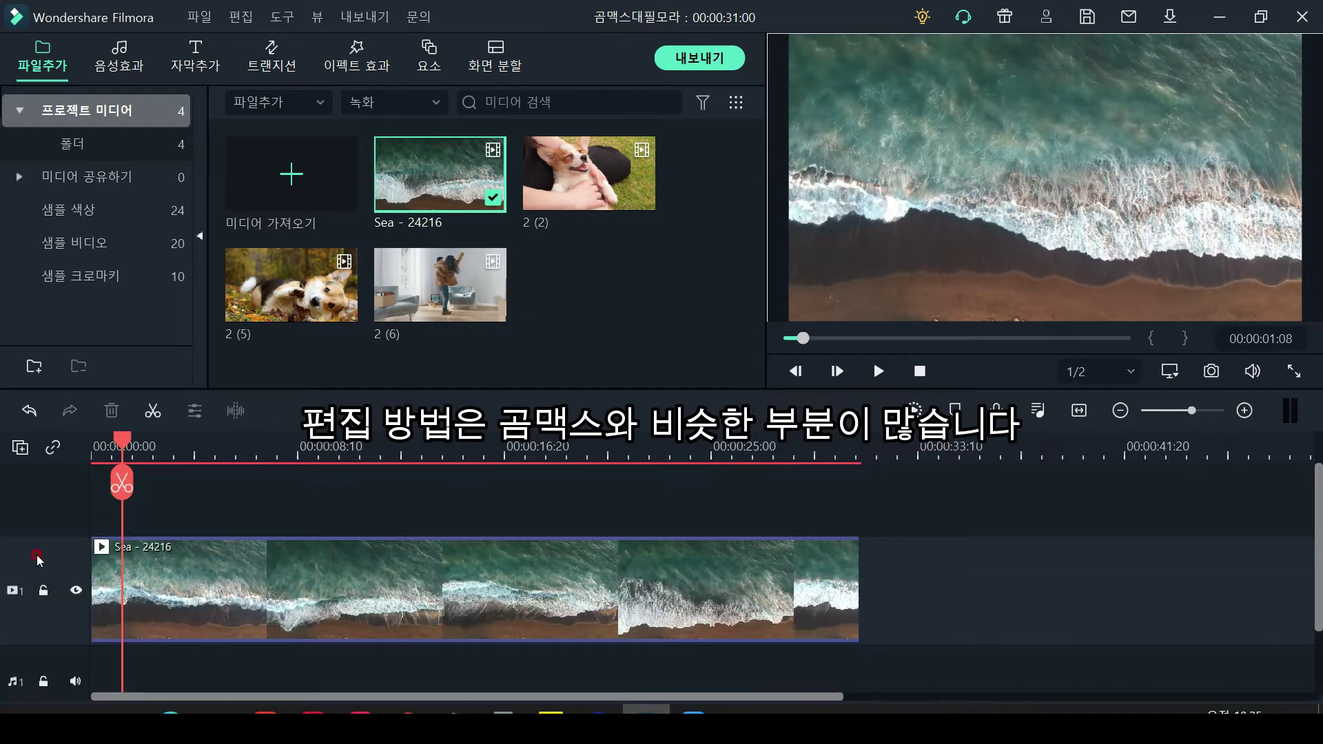
right_click(38, 557)
left_click(120, 379)
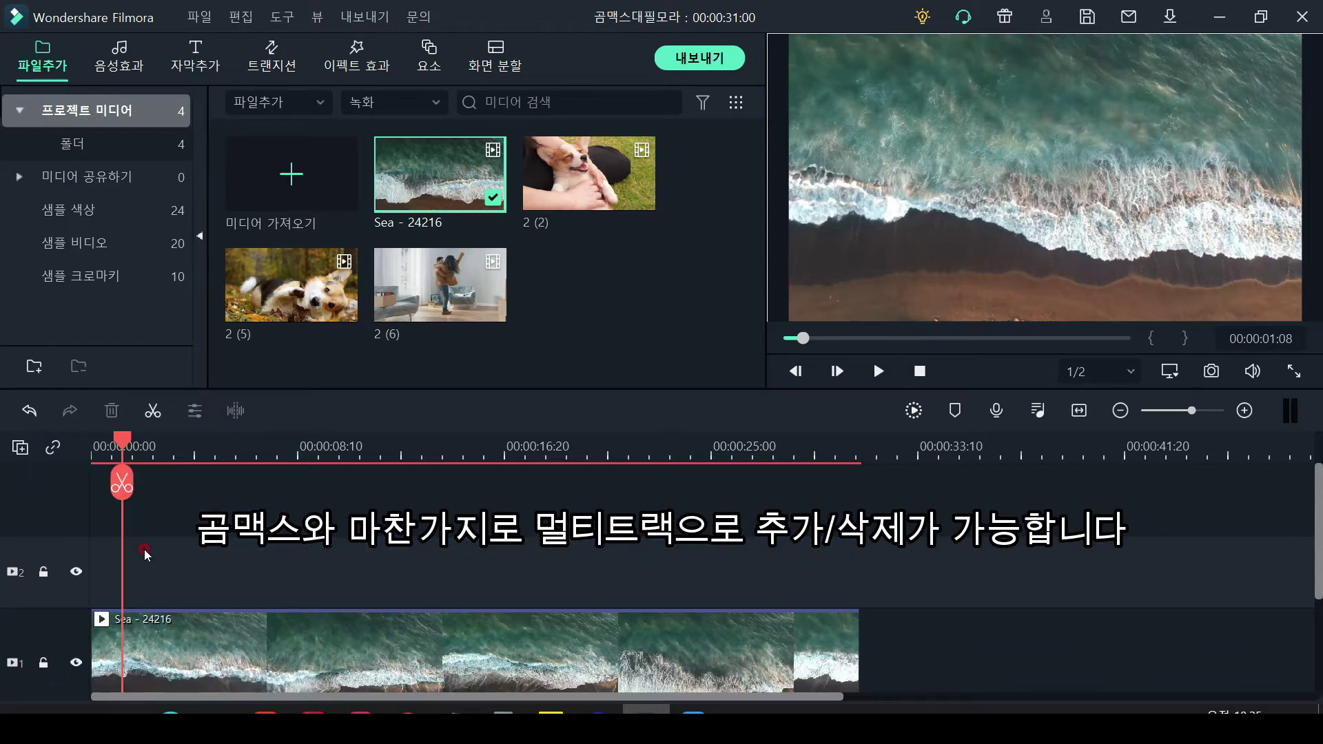
Browse the recommended titles and place Subtitle 1 on video track 2 at about one second
left_click(190, 48)
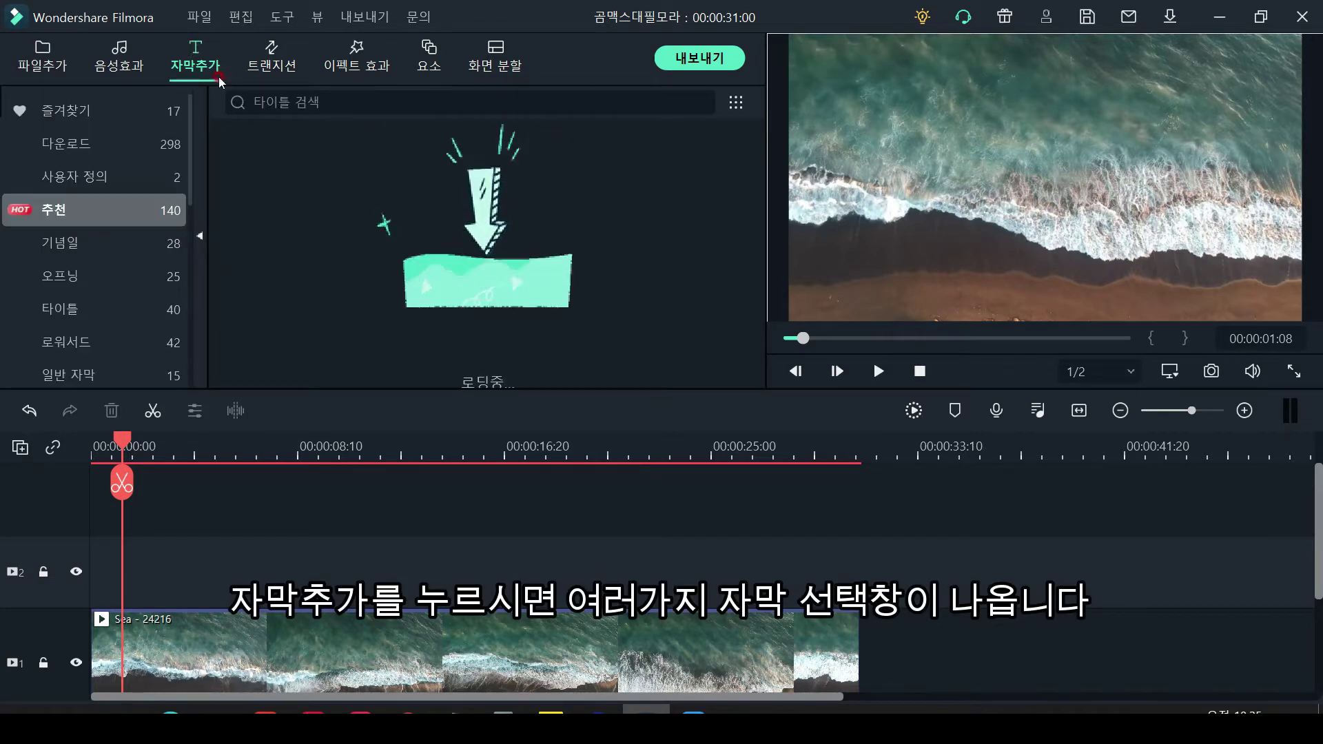
scroll(532, 198, "down", 2)
scroll(532, 198, "down", 6)
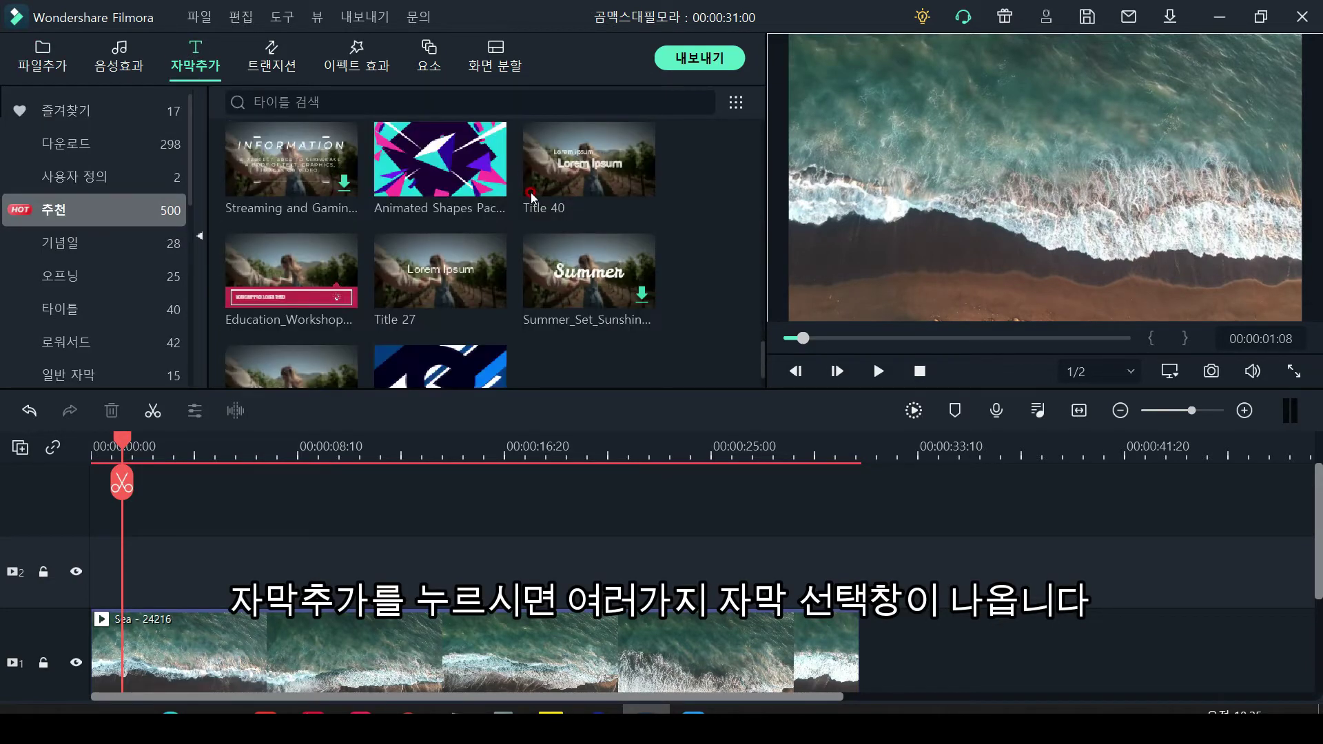
scroll(532, 198, "down", 5)
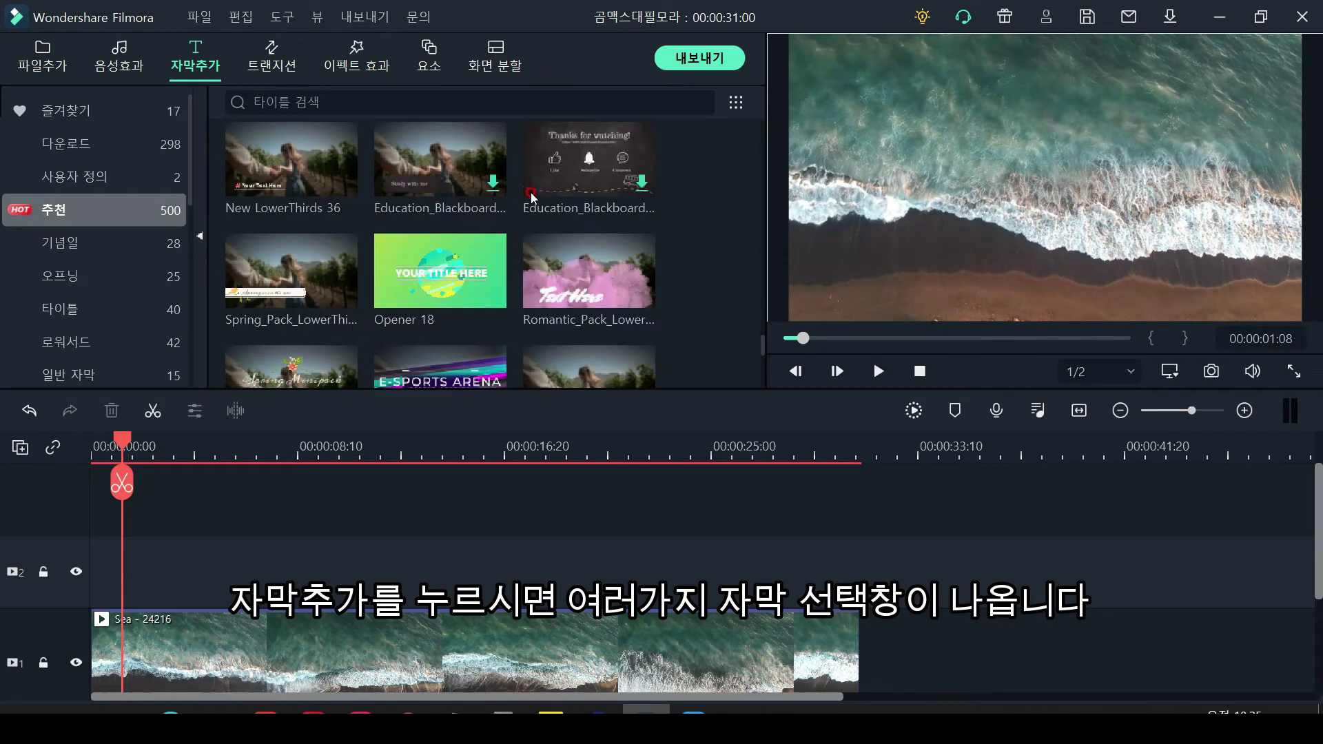
mouse_move(425, 181)
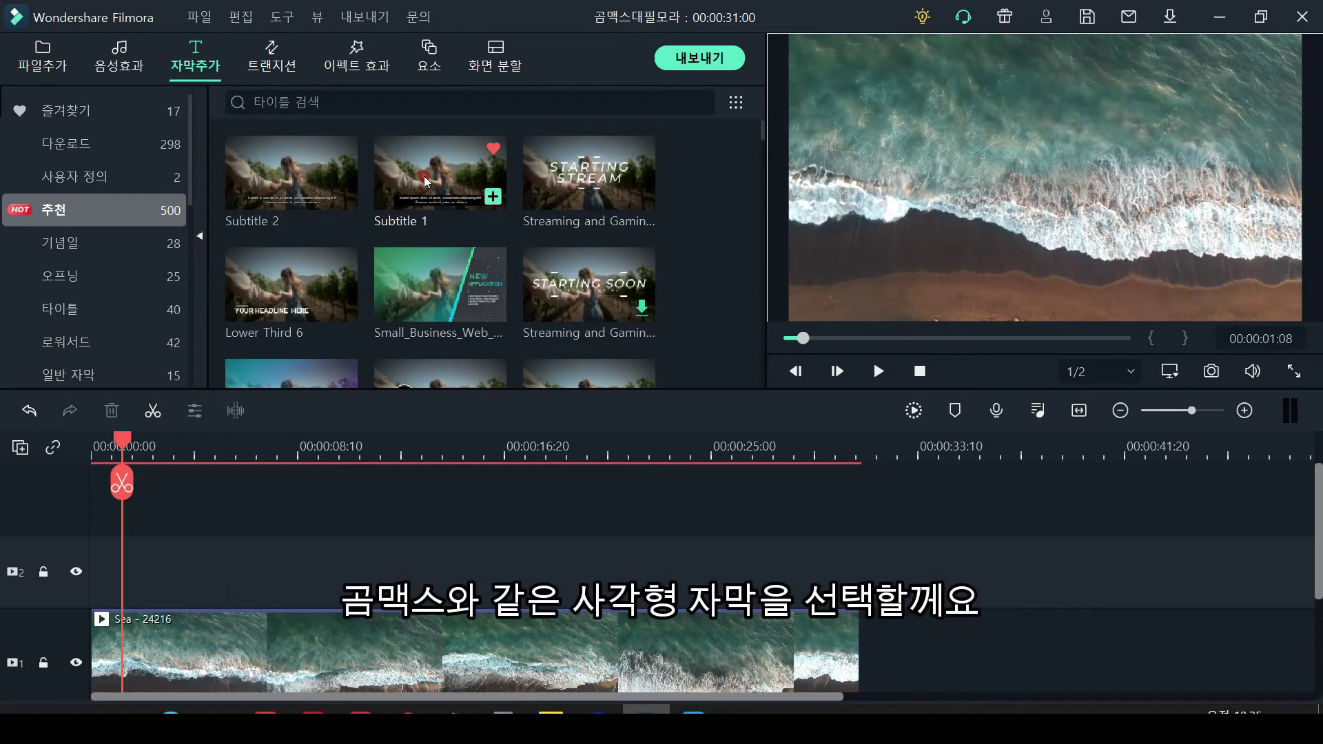
left_click_drag(400, 190, 185, 559)
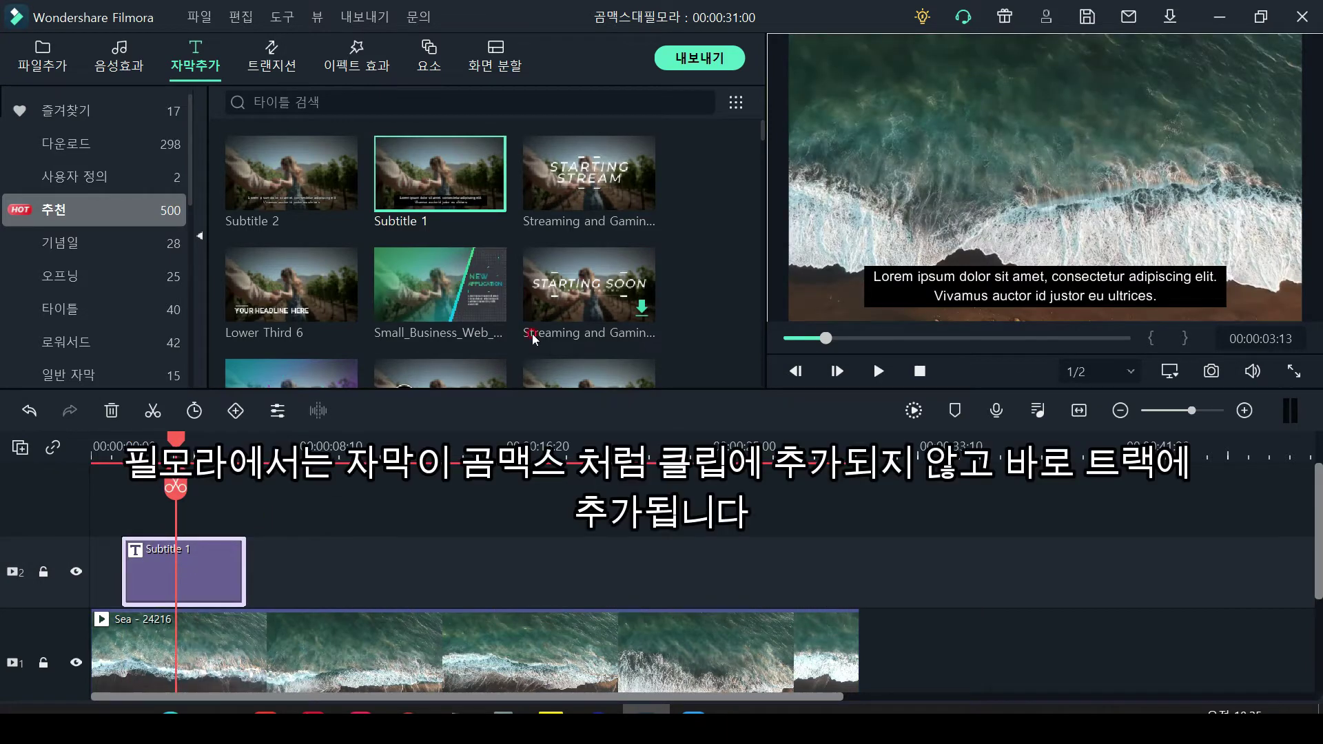
Replace the Subtitle 1 placeholder text with "찾아줘티비" and shrink its box around the text near the middle of the frame
double_click(187, 560)
left_click_drag(566, 221, 346, 185)
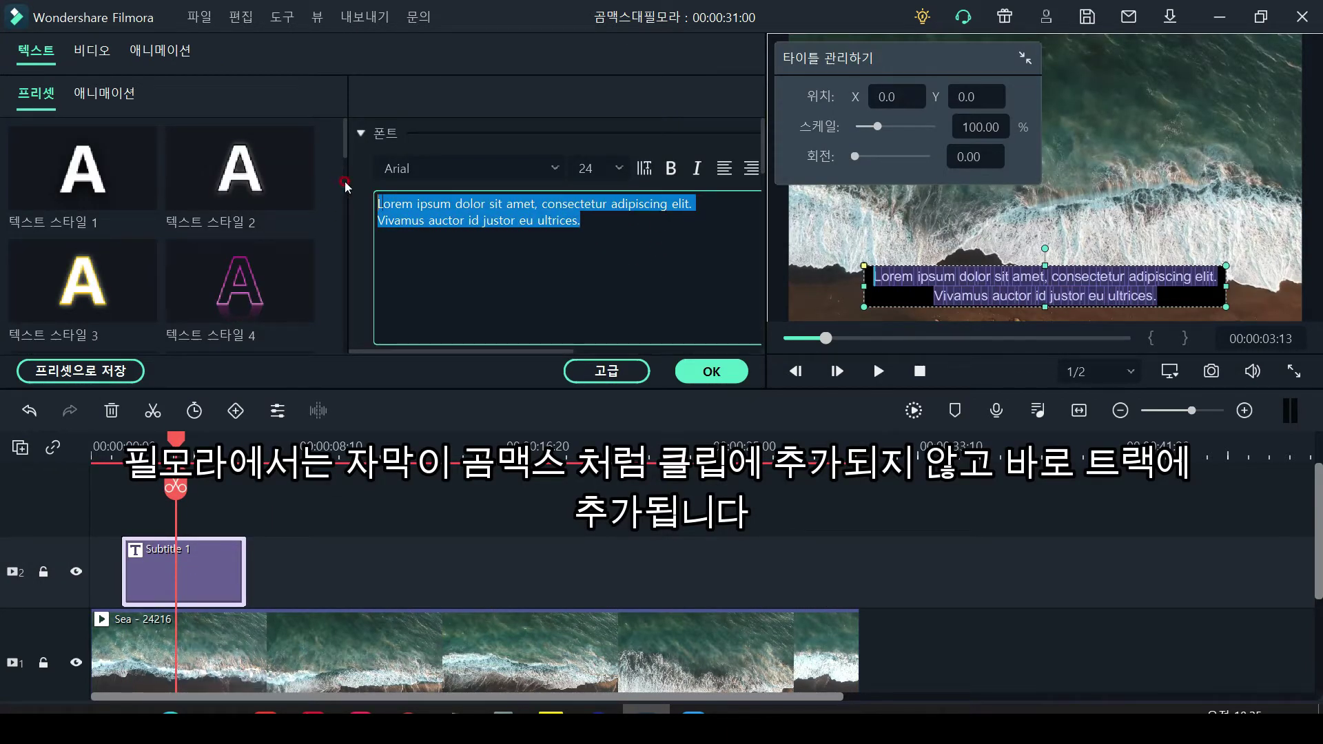
type("찾아줘티비")
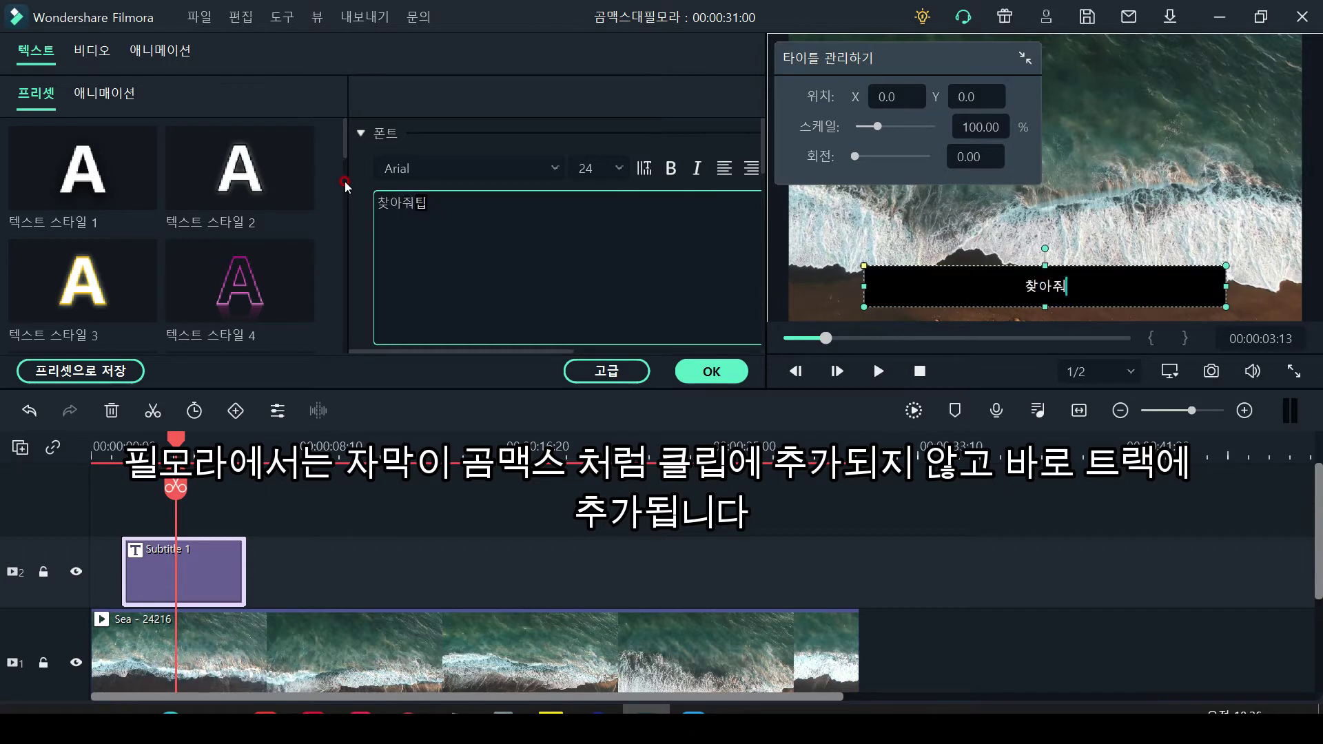
left_click(711, 371)
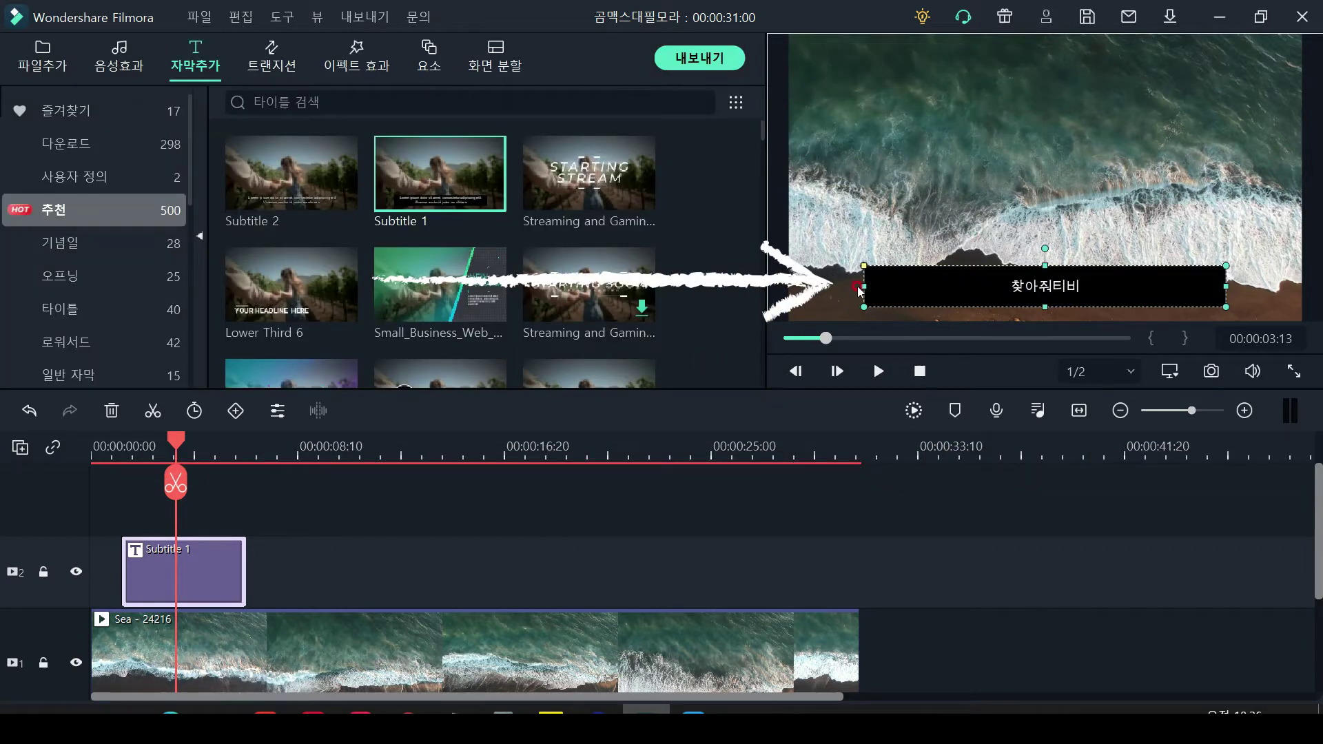
left_click_drag(861, 286, 1011, 213)
left_click_drag(932, 58, 757, 28)
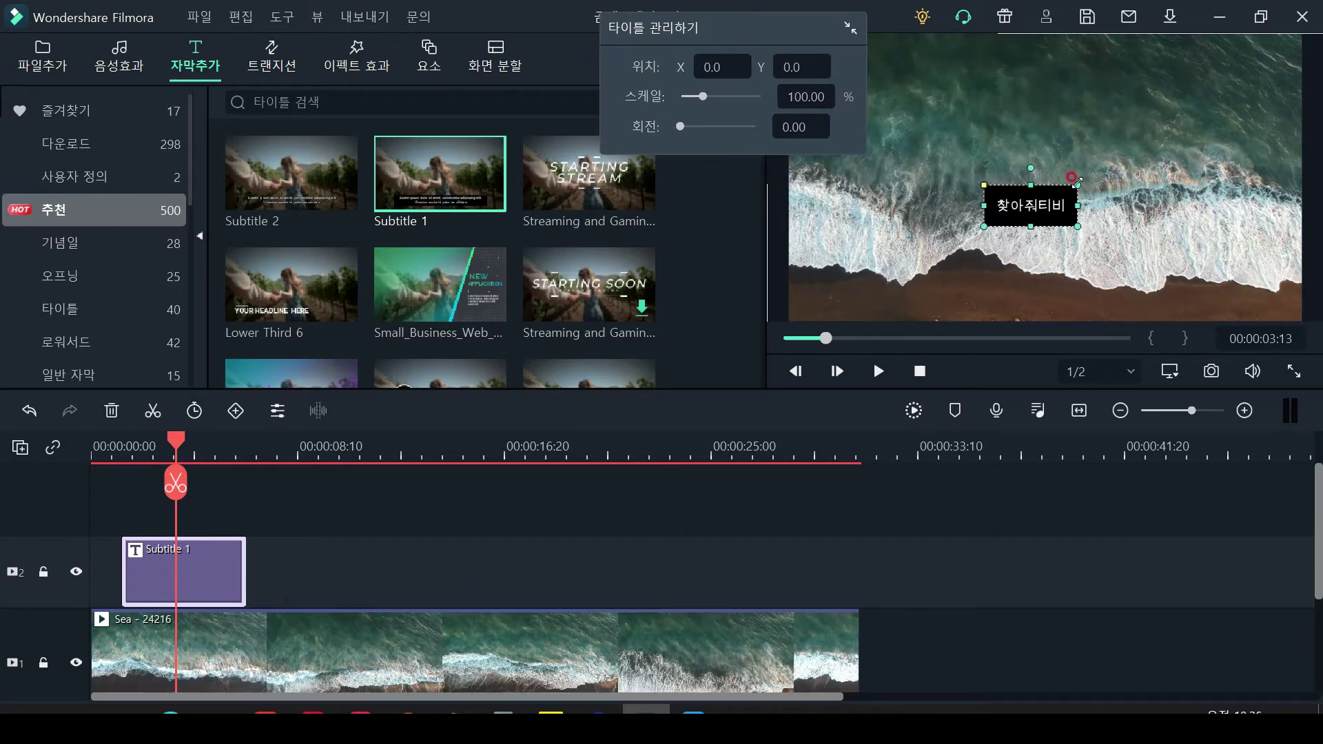
Open the subtitle in the advanced text editor and change its shape fill colour to pink
double_click(1031, 205)
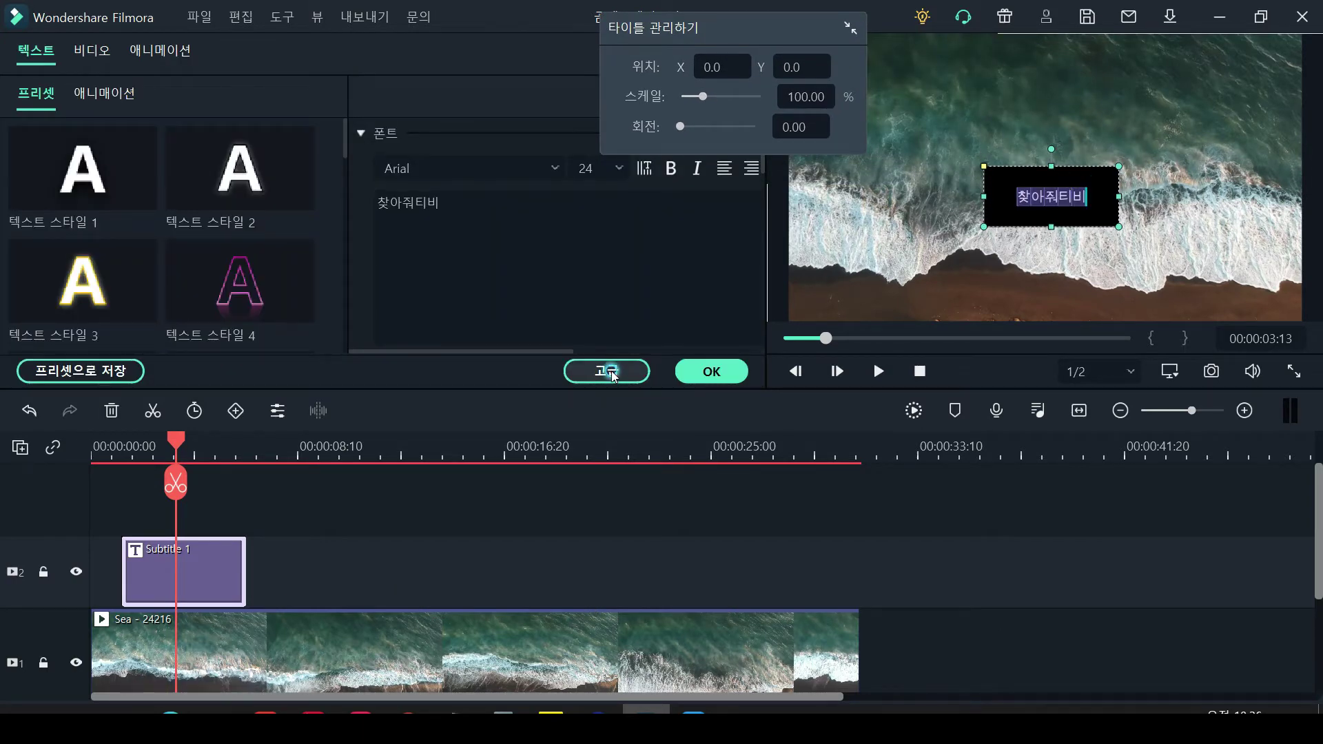
left_click(611, 372)
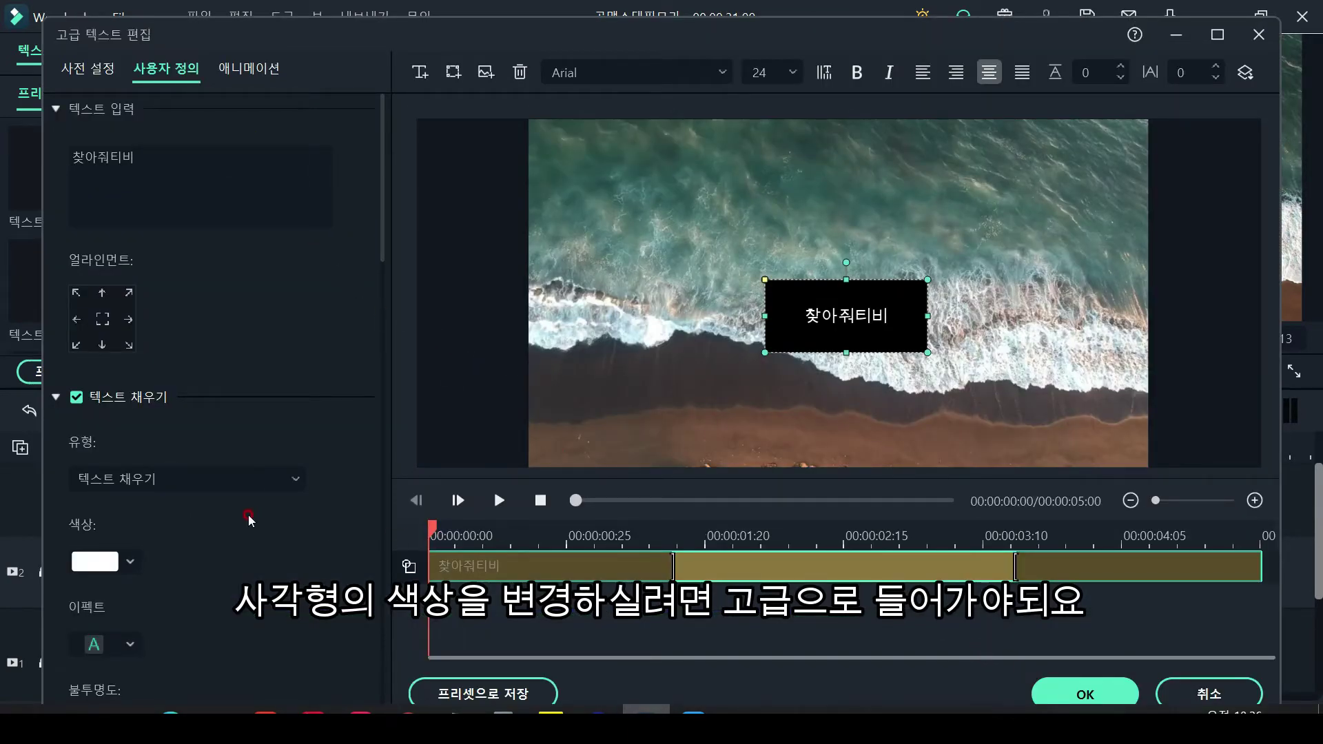
scroll(250, 520, "down", 10)
left_click(77, 446)
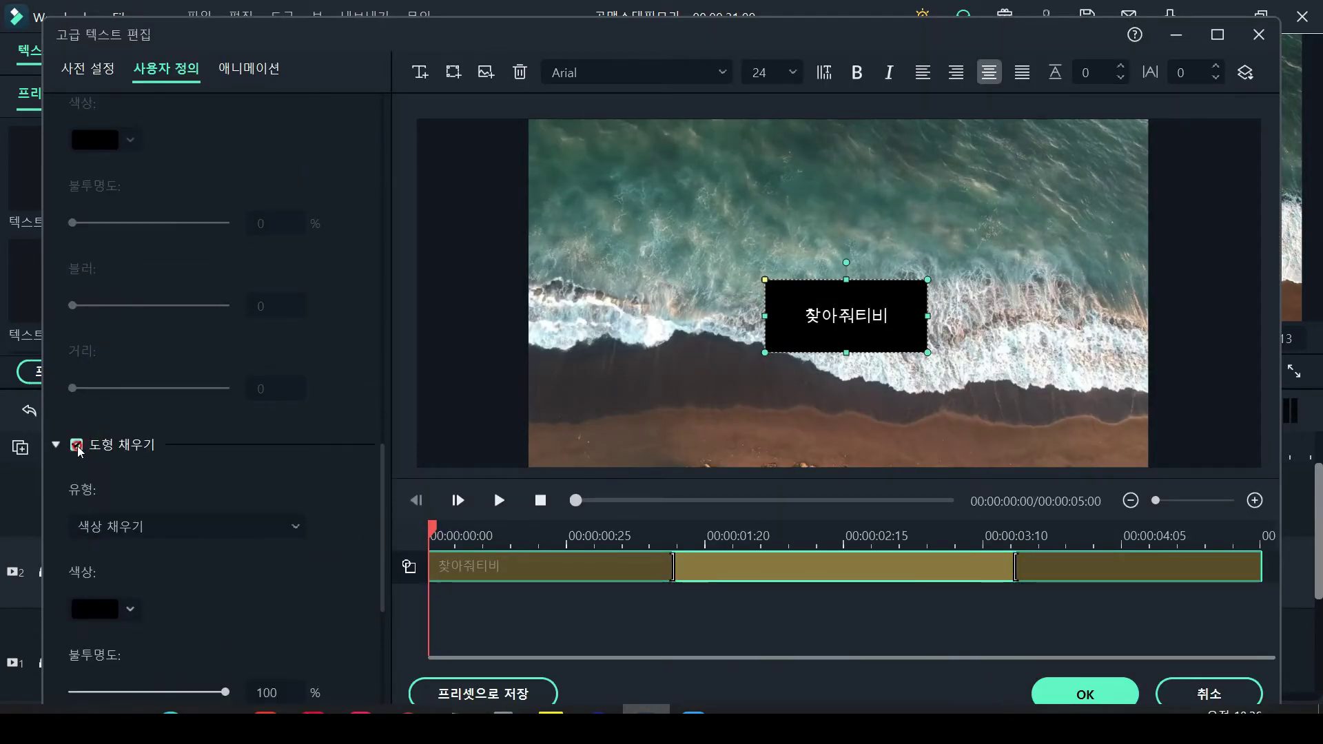
left_click(129, 609)
left_click(128, 632)
left_click(297, 540)
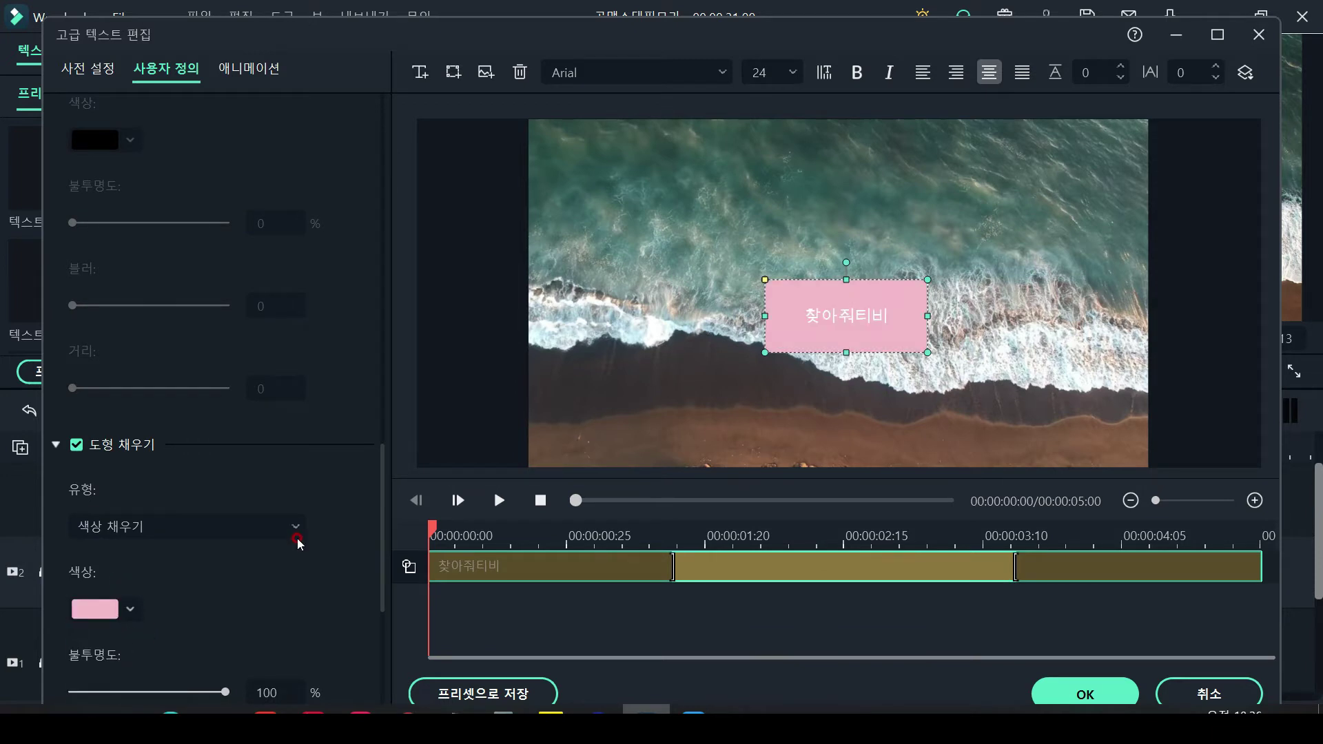
Set the subtitle's text fill to black and its font size to 44, and apply the edits
scroll(242, 378, "up", 10)
left_click(114, 448)
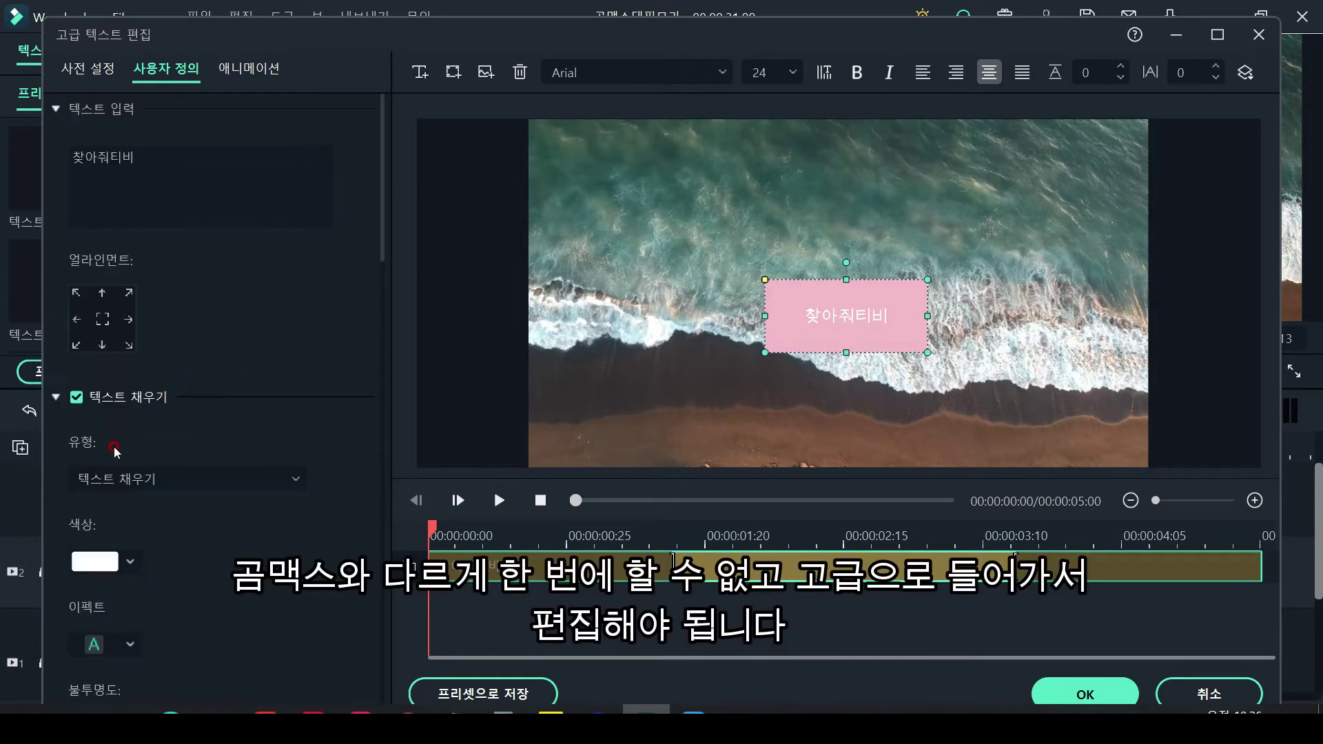
left_click(126, 560)
left_click(83, 663)
left_click(795, 72)
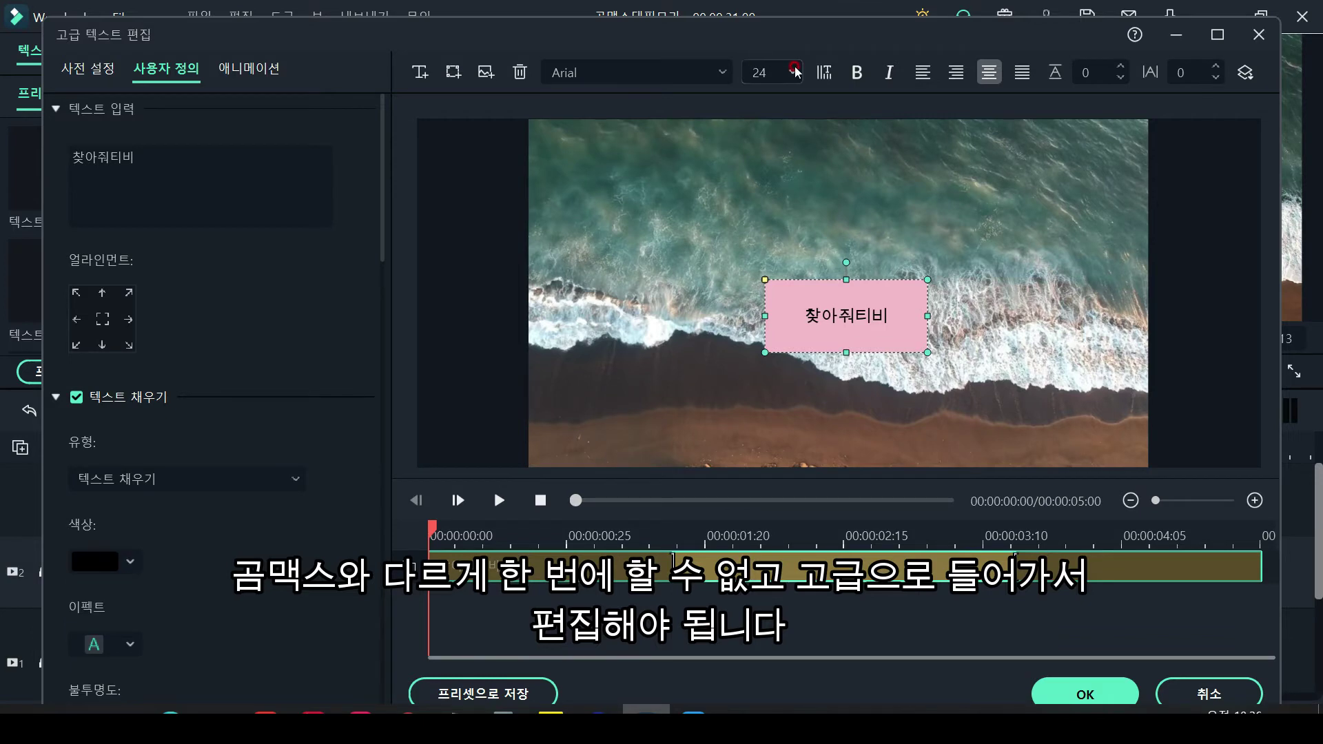
left_click(781, 208)
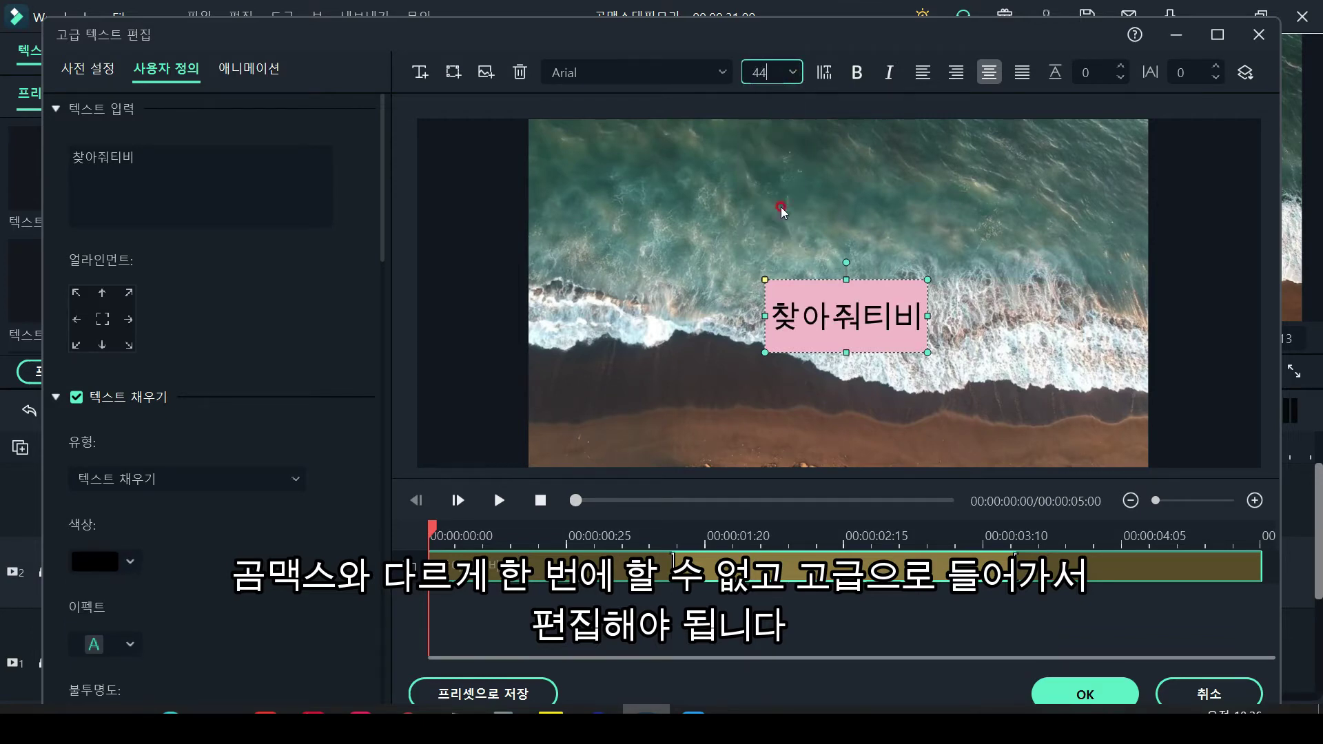
left_click(1112, 701)
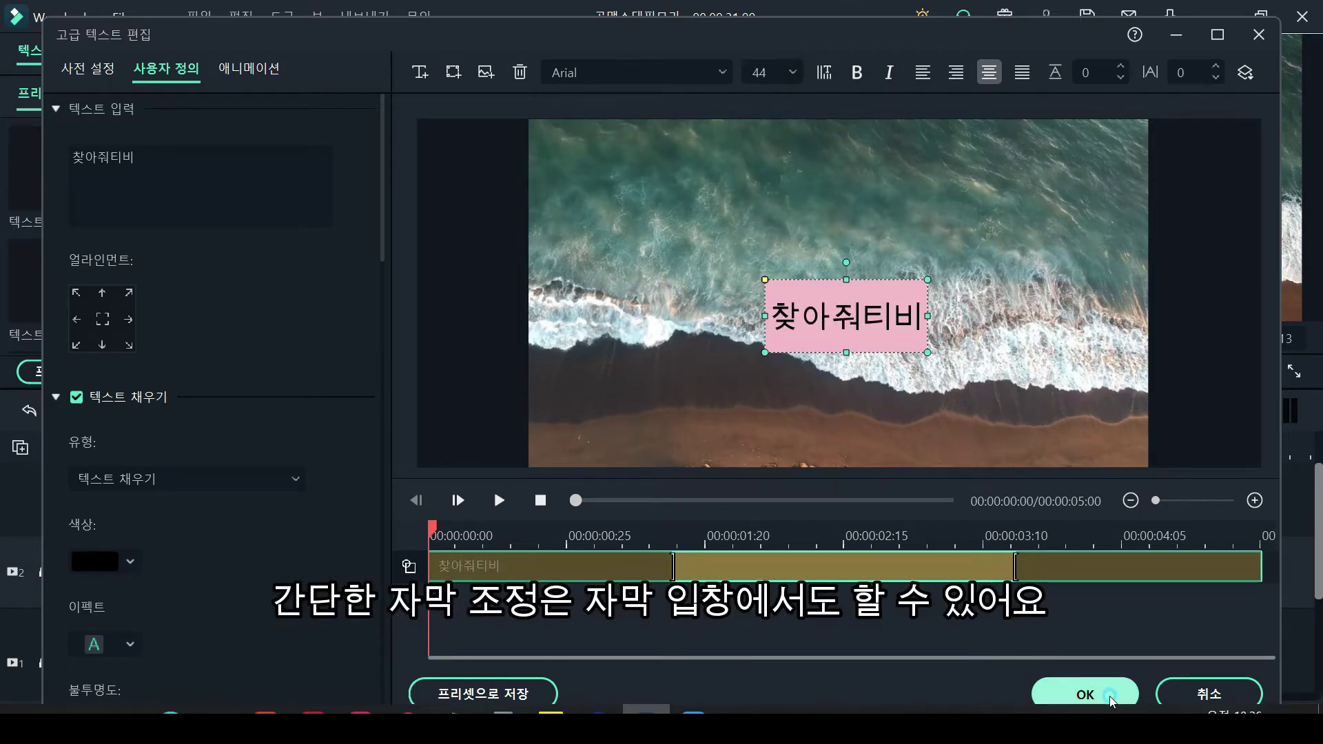
left_click(684, 378)
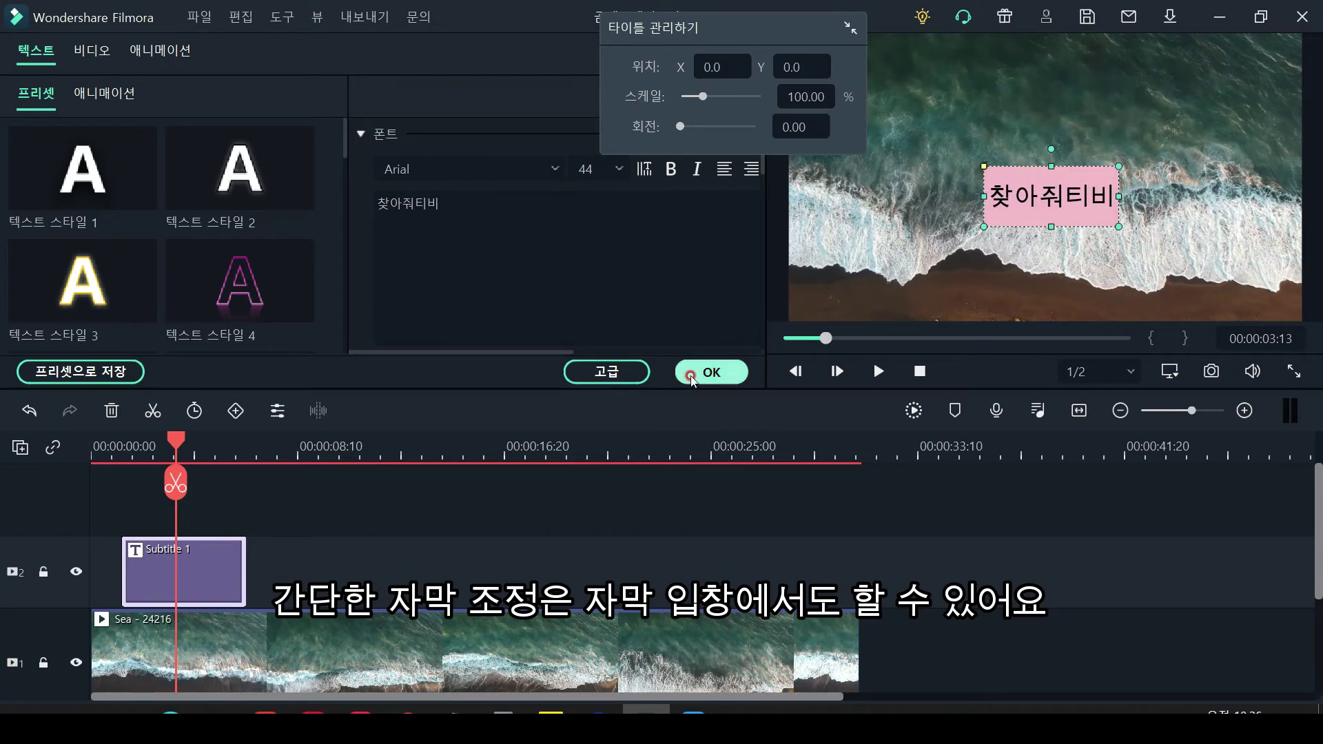
Move the pink subtitle box slightly higher in the frame and fine-tune its size from the upper corner
left_click_drag(1041, 201, 1044, 182)
left_click(991, 156)
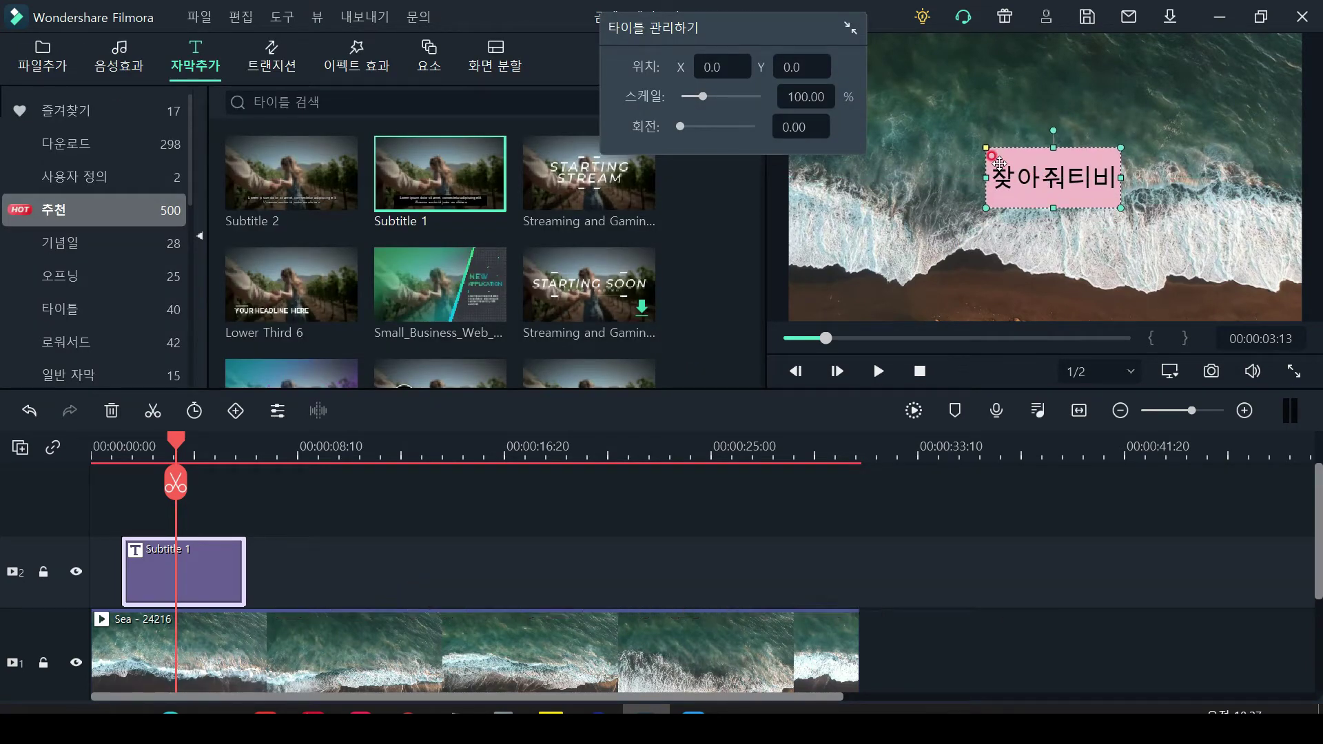
left_click_drag(1122, 148, 1112, 151)
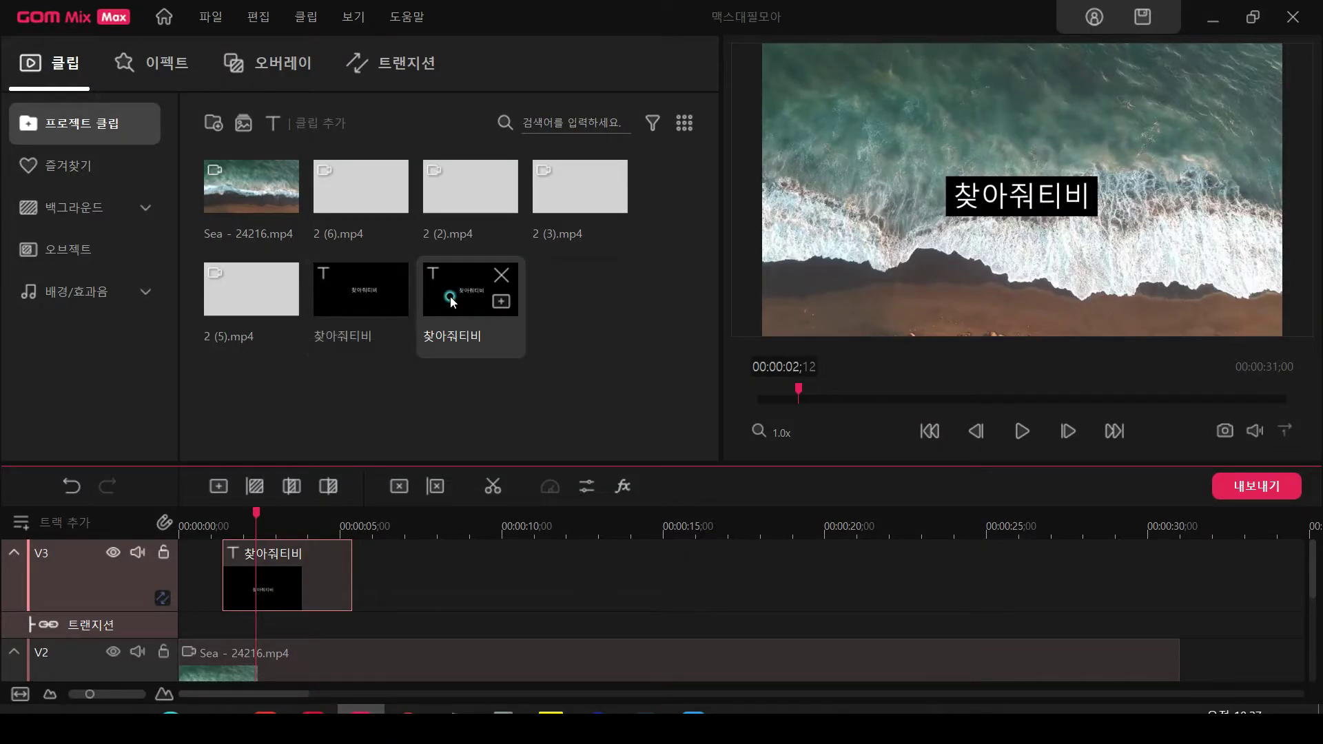
Open the second 찾아줘티비 caption's text settings and show the choices for its disappearing effect
double_click(450, 297)
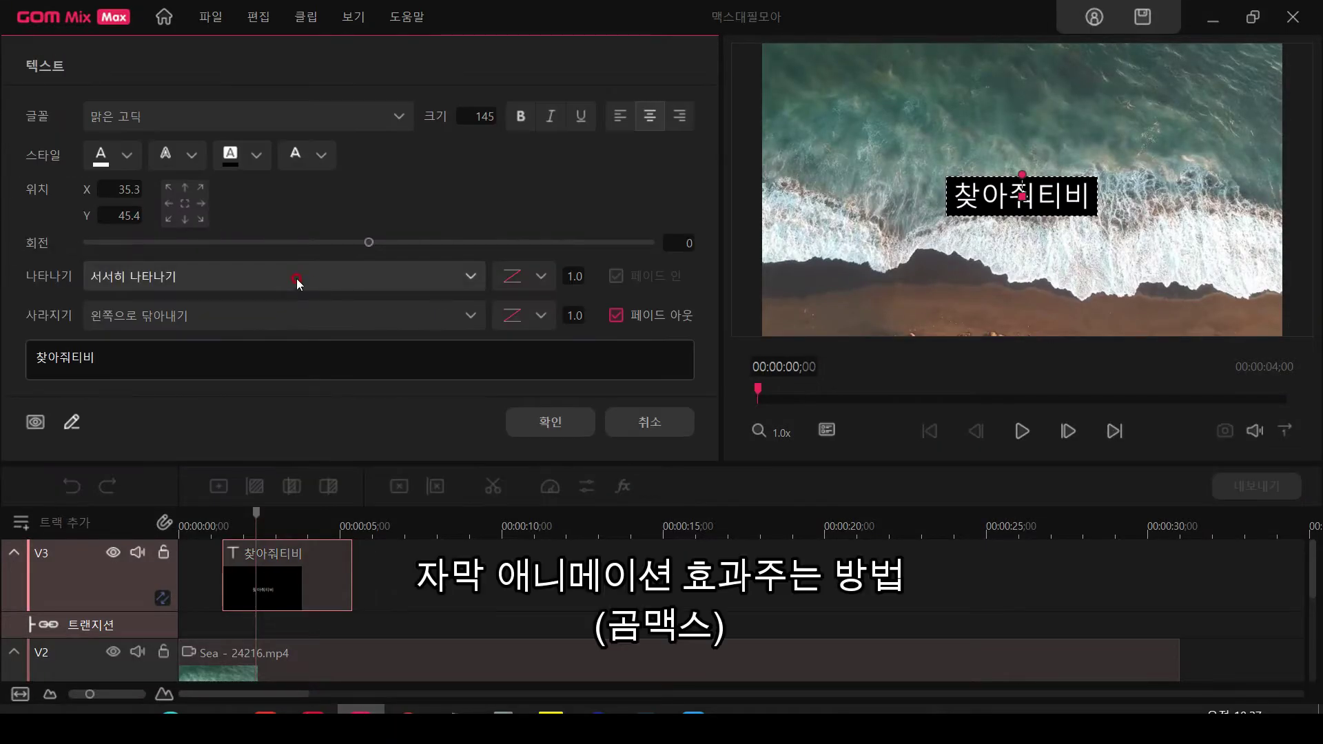
left_click(292, 324)
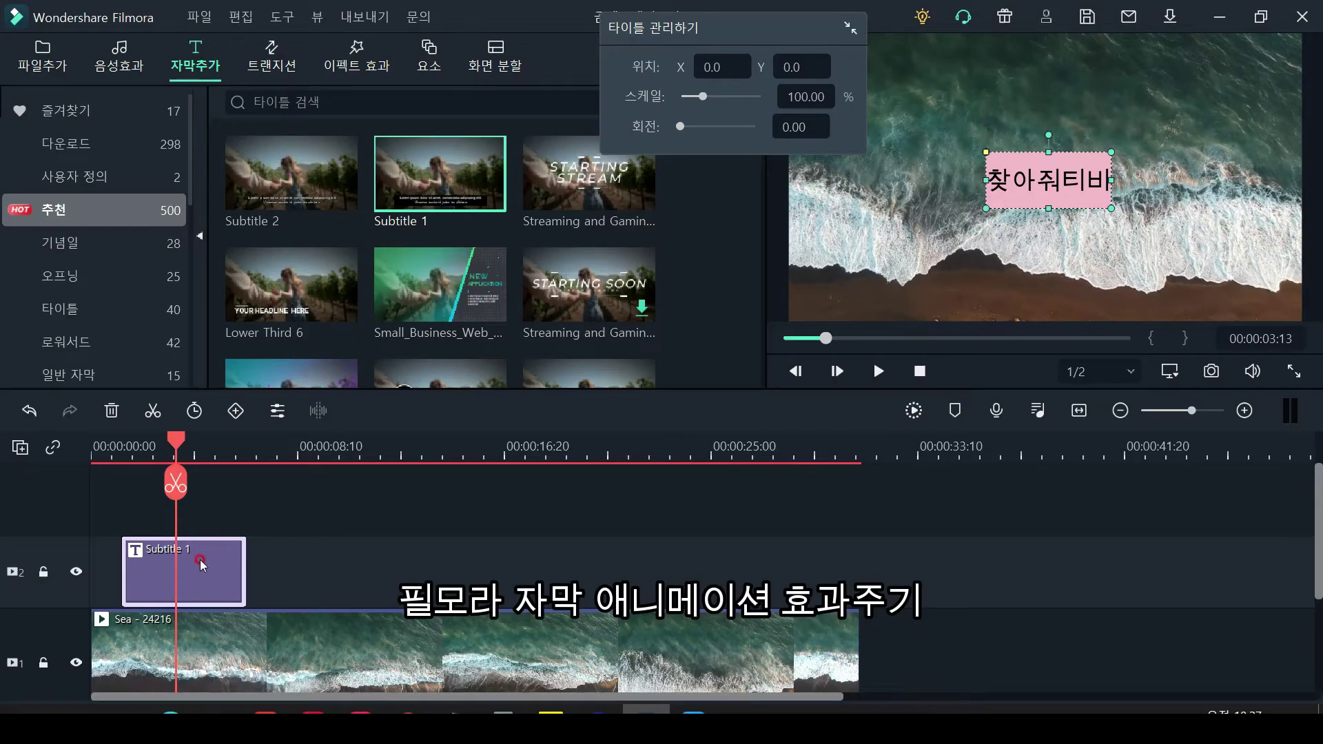
Switch to Filmora and apply the 오른쪽으로 하기 animation preset to the Subtitle 1 clip on the timeline
double_click(201, 564)
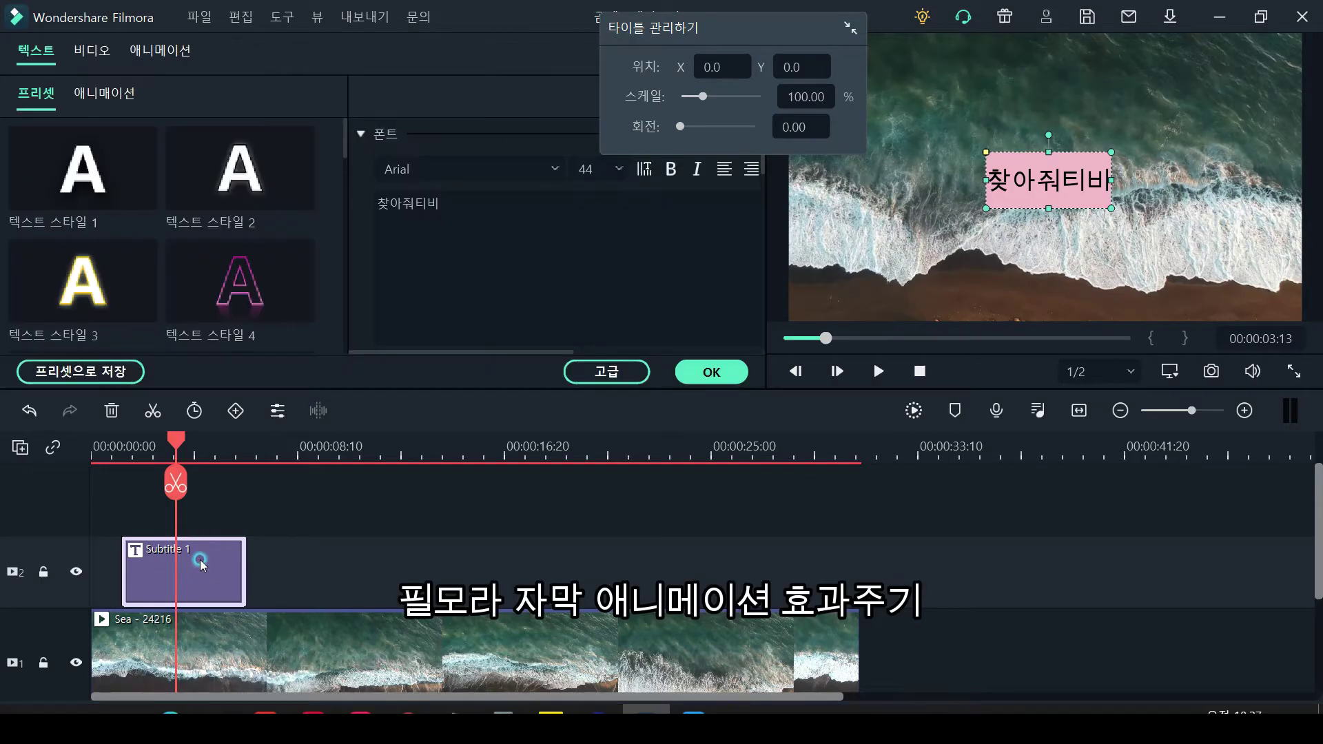
left_click(178, 61)
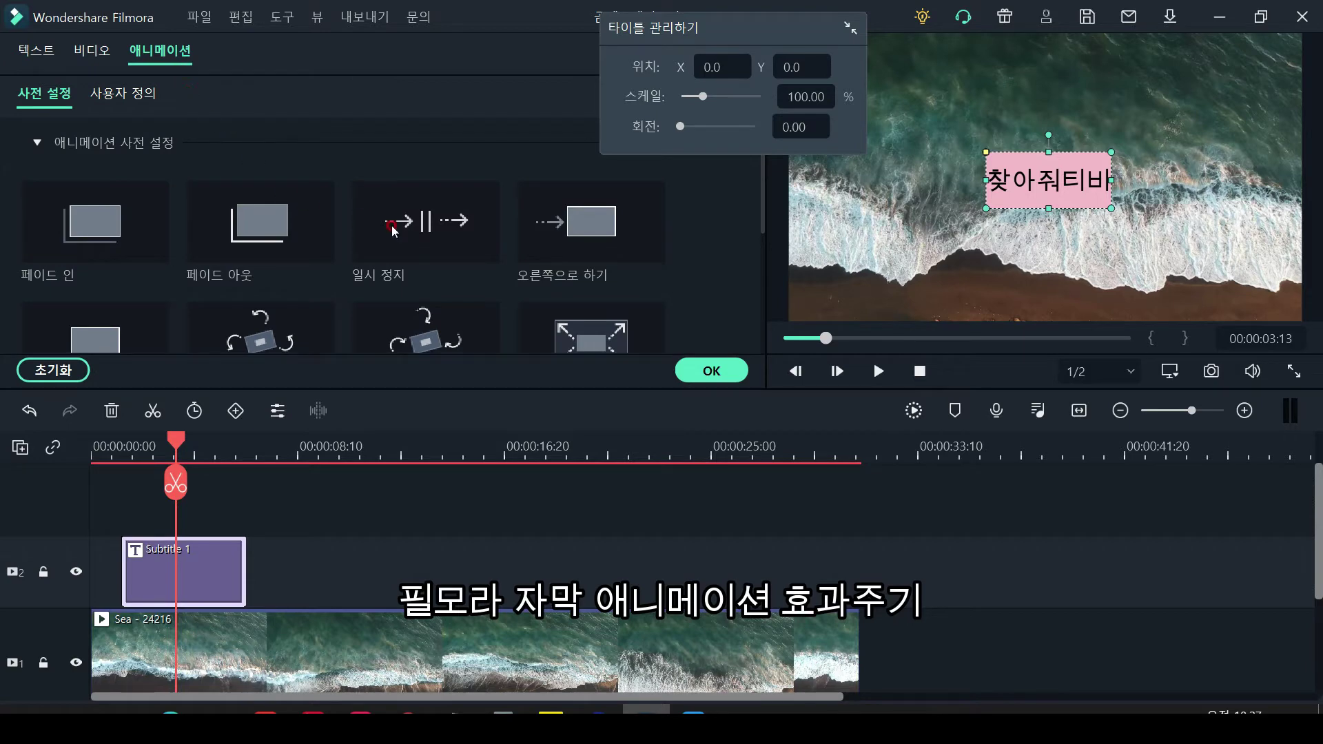
left_click(577, 222)
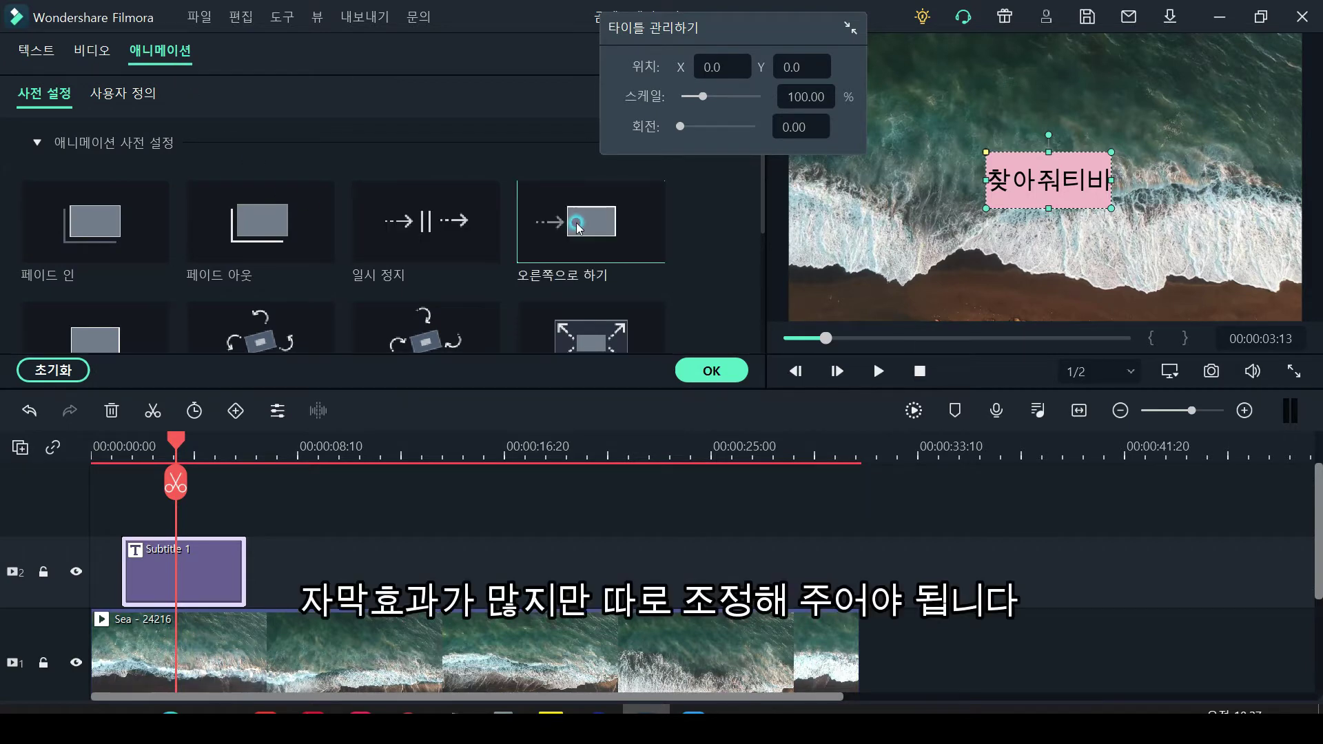
left_click(682, 369)
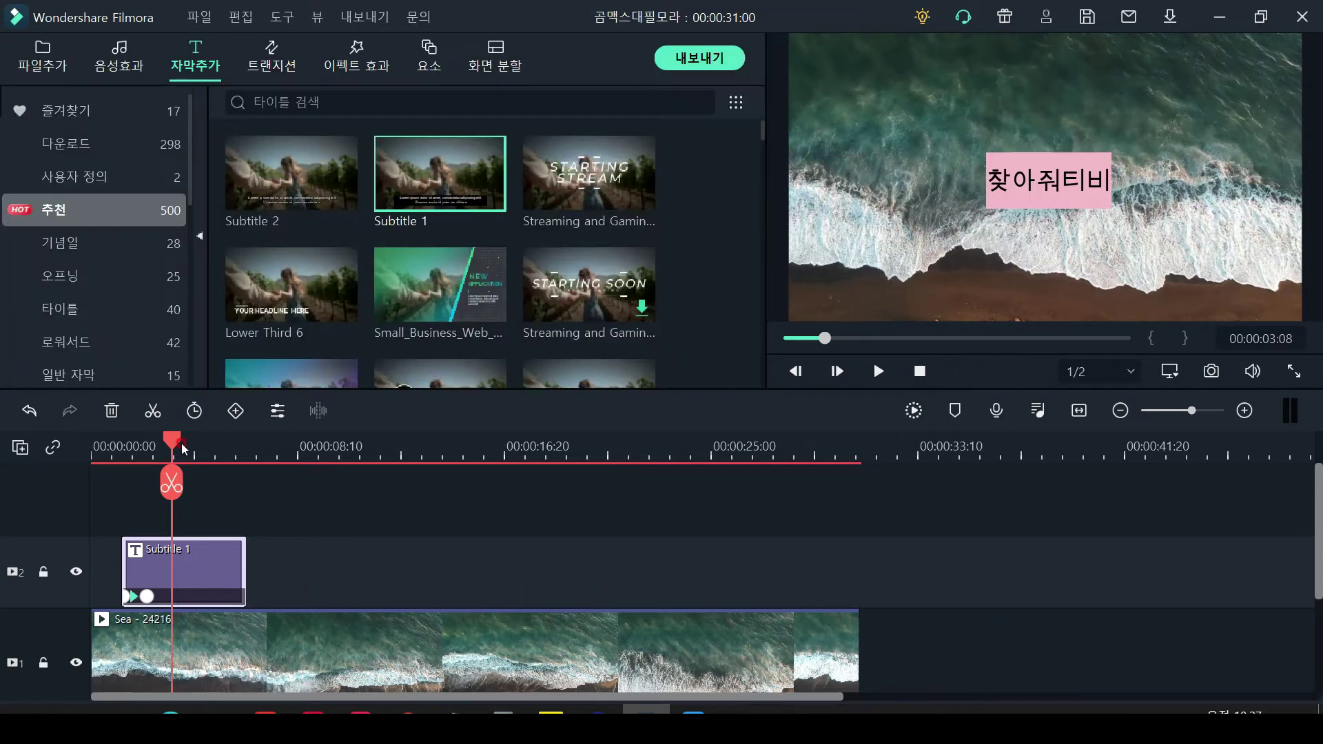
Play the video from just before the subtitle starts to preview its entrance animation
left_click_drag(172, 447, 126, 451)
left_click(122, 452)
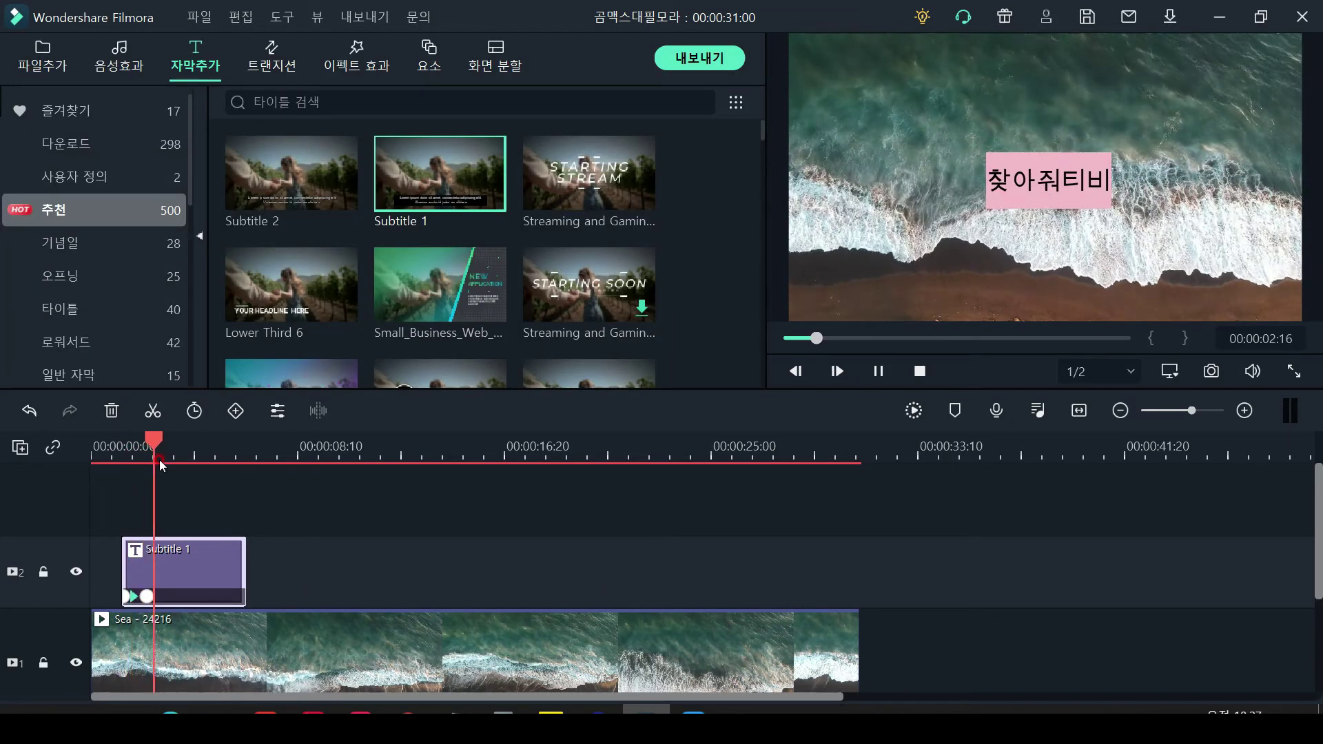
key("space")
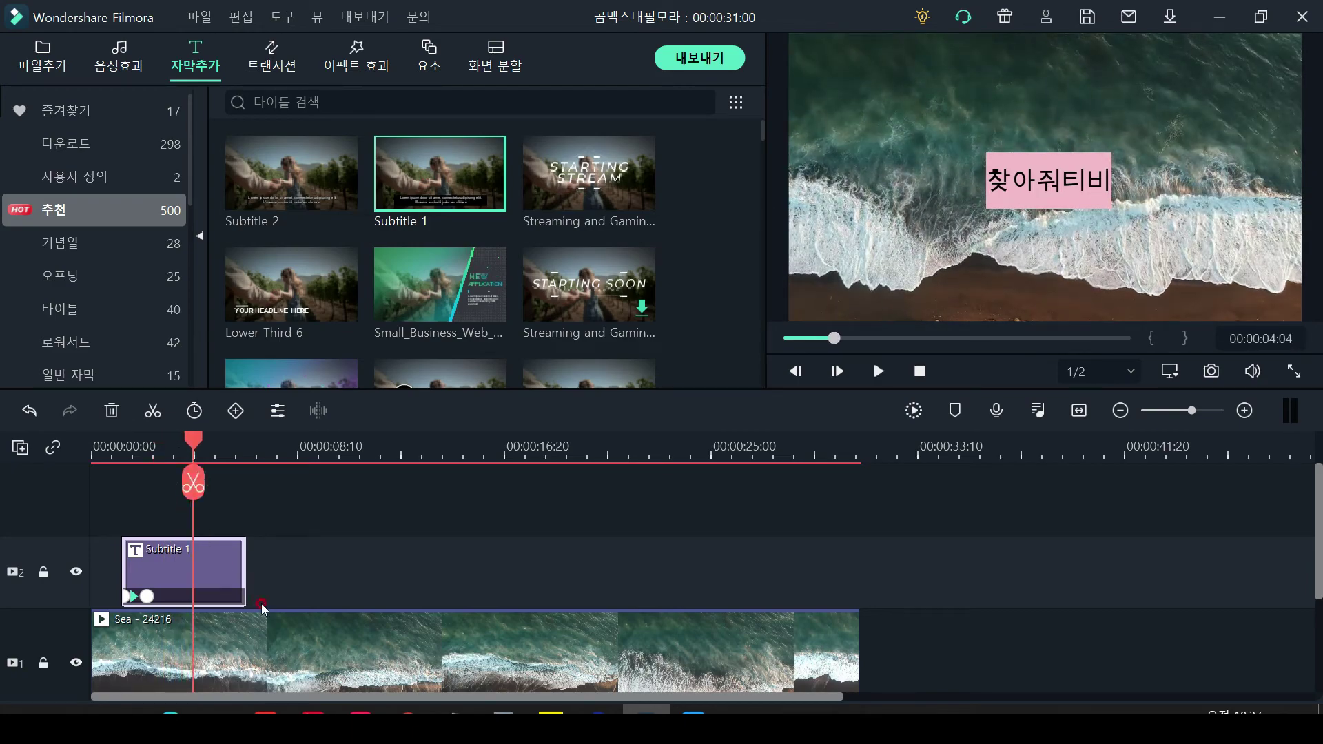
Switch to GOM Mix Max and set the caption's appearing effect to 오른쪽으로 닦아내기, applying the change
left_click(362, 707)
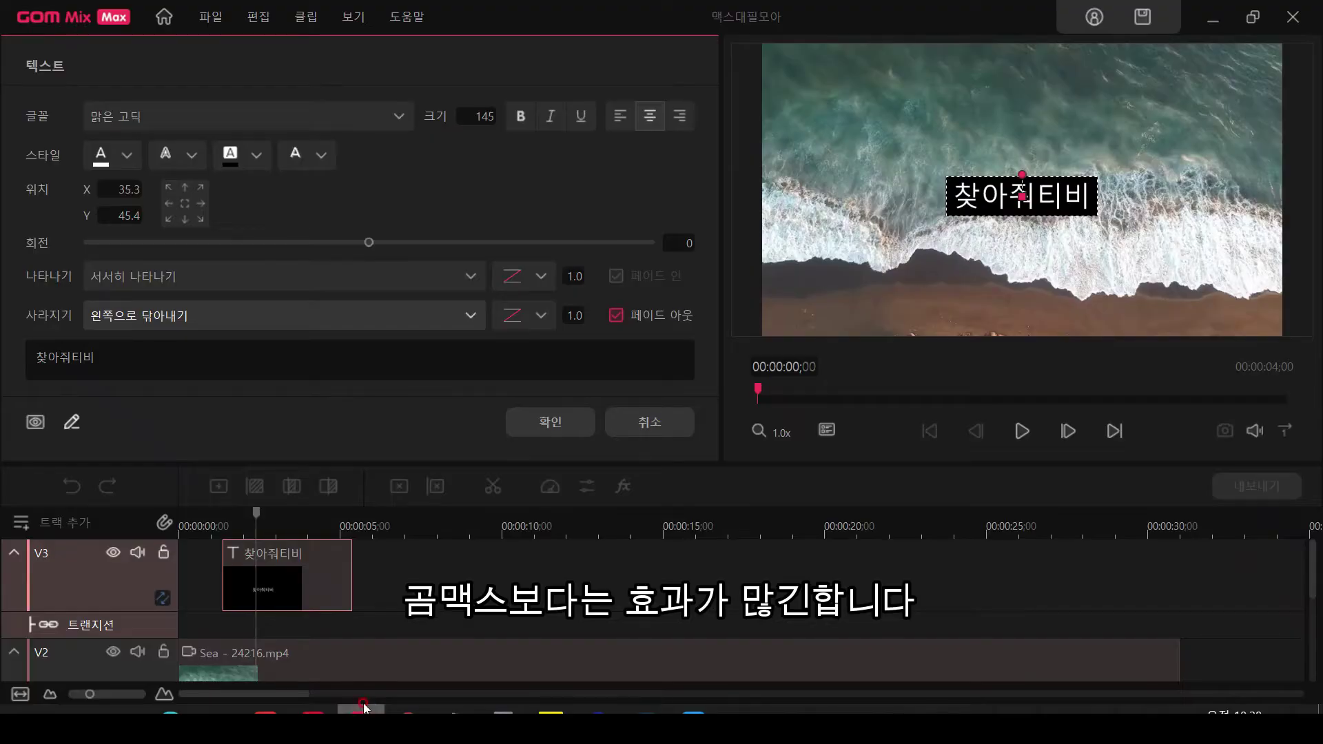
left_click(198, 281)
left_click(183, 341)
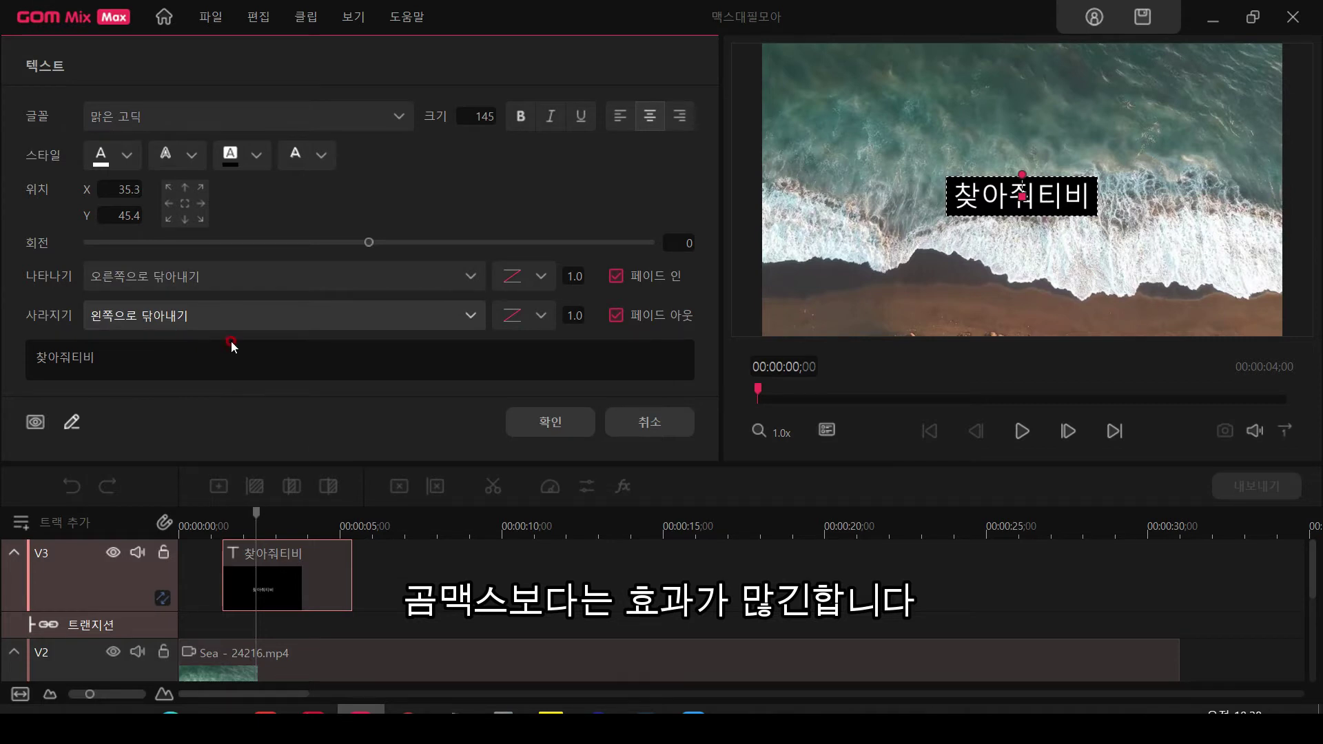
left_click(531, 422)
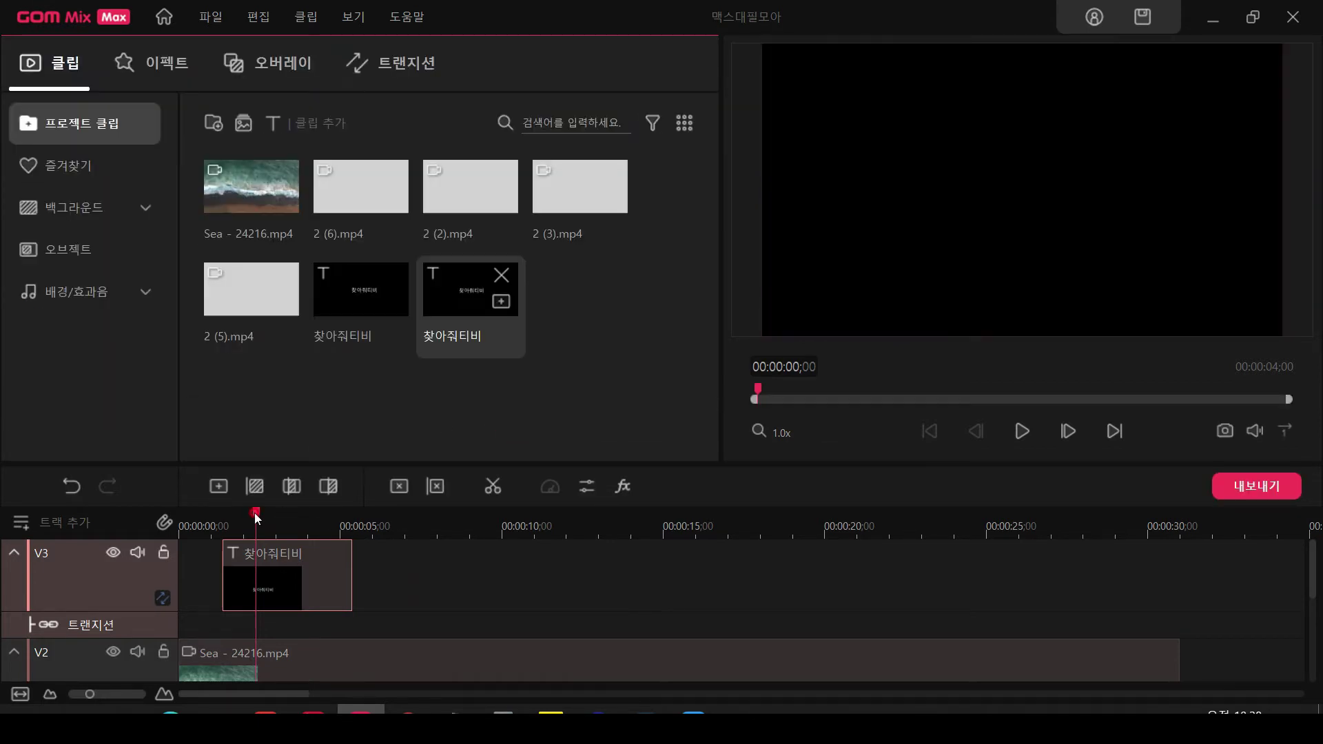
Preview the caption's wipe-in effect by playing the timeline from the start of the caption clip
left_click_drag(254, 513, 225, 518)
key("space")
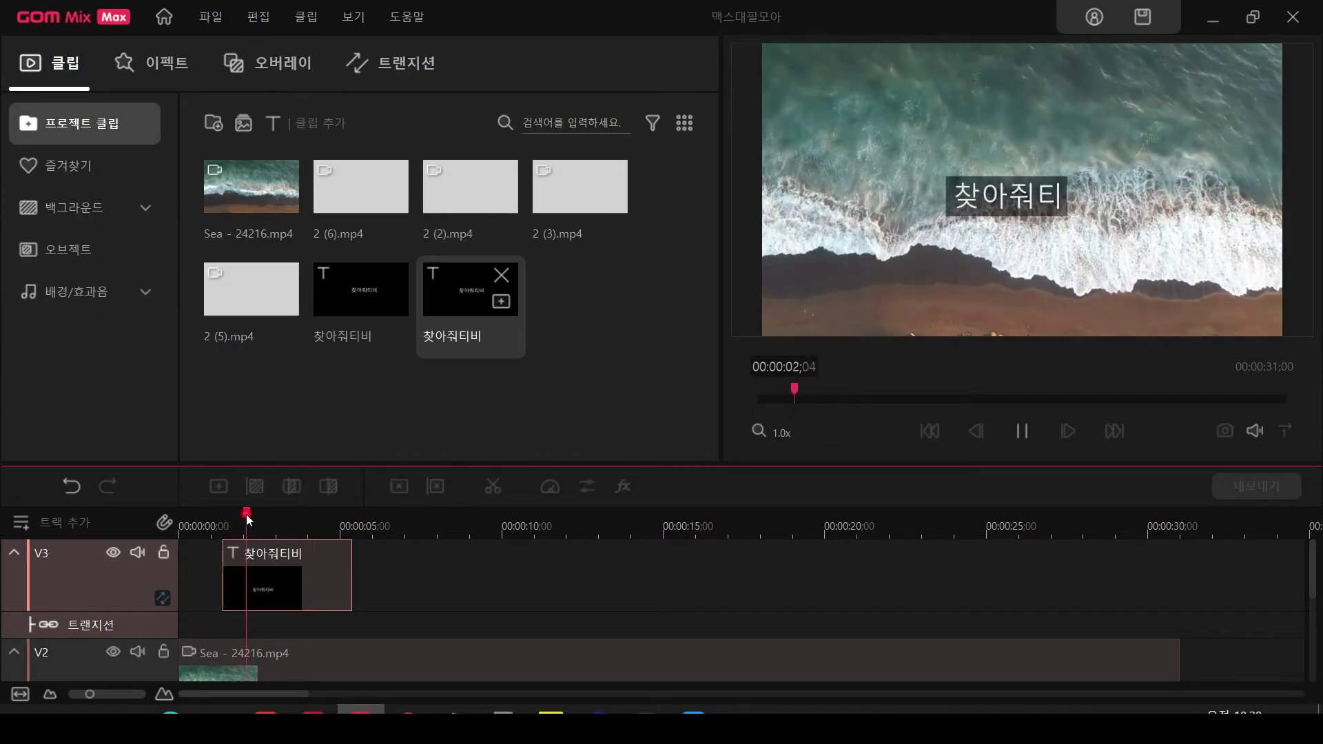
key("space")
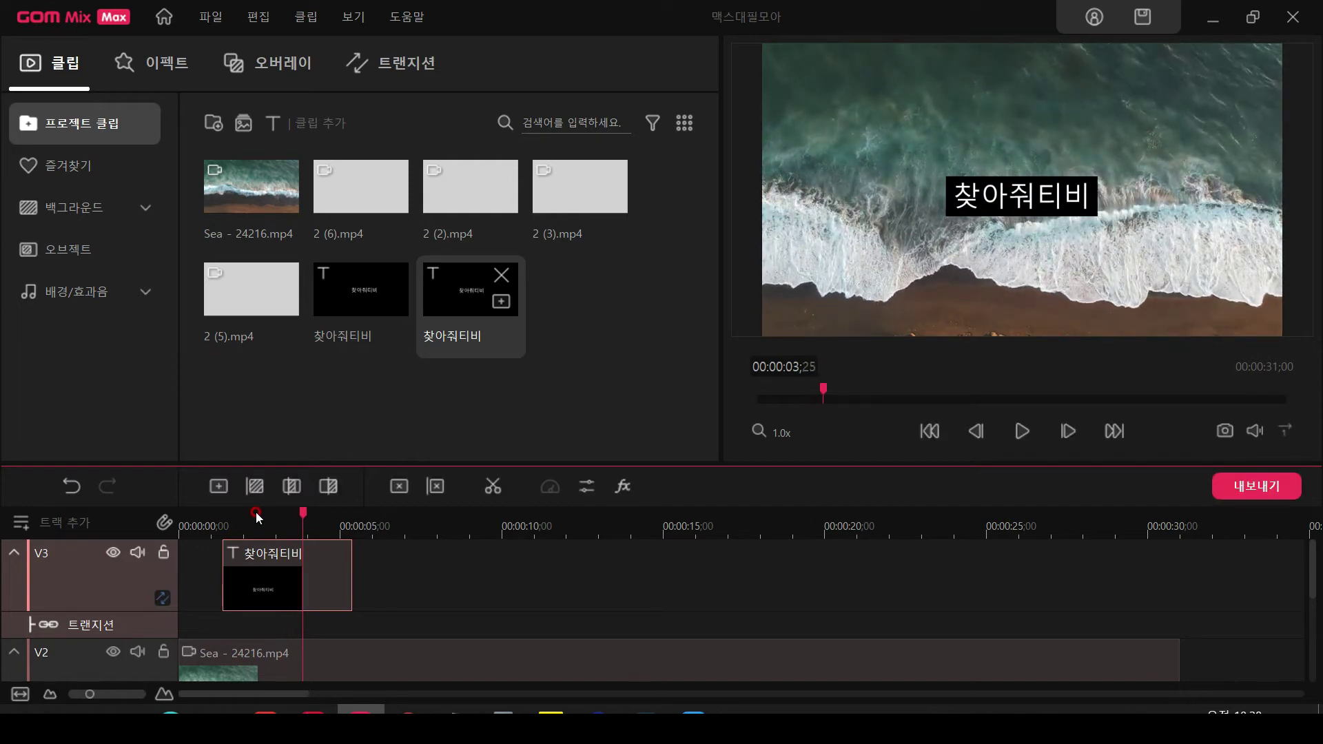
Reopen the caption's text settings, set its appearing effect to 효과 없음 and apply the change
double_click(474, 303)
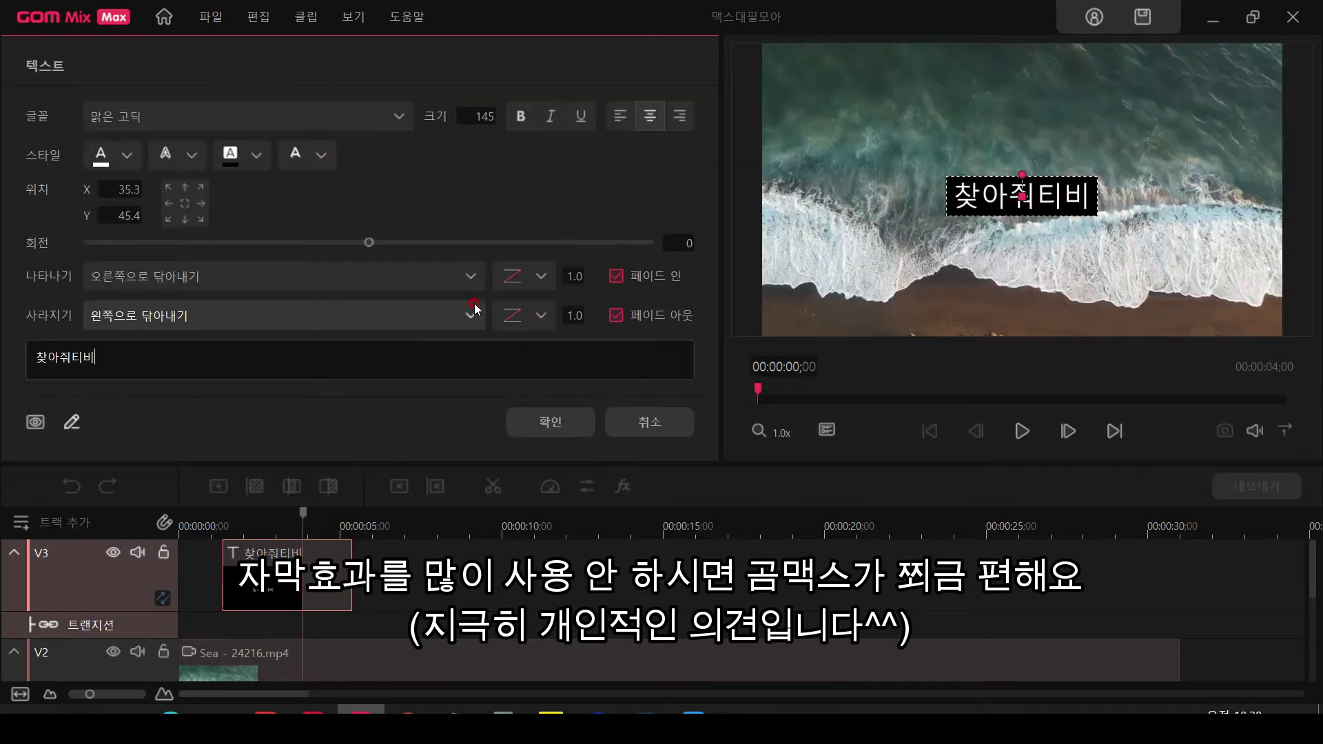
left_click(323, 276)
scroll(319, 345, "up", 2)
left_click(326, 308)
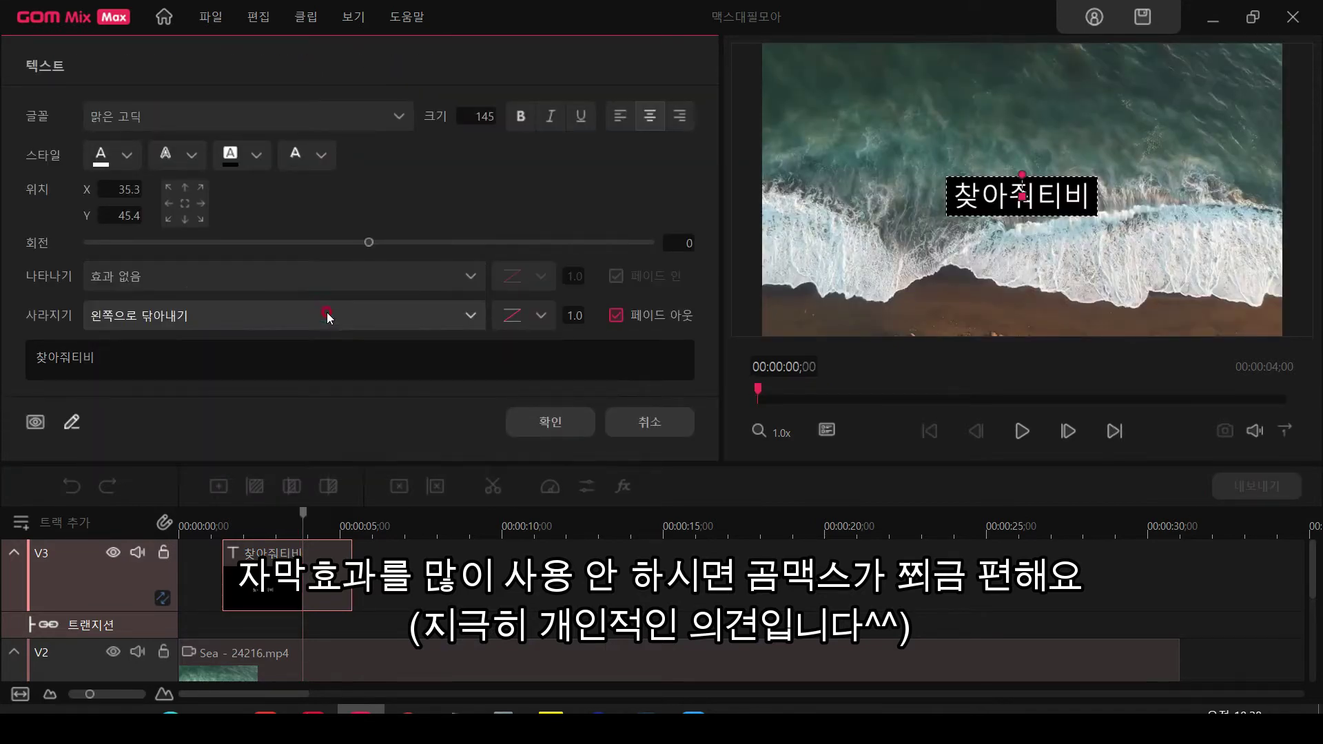
left_click(585, 422)
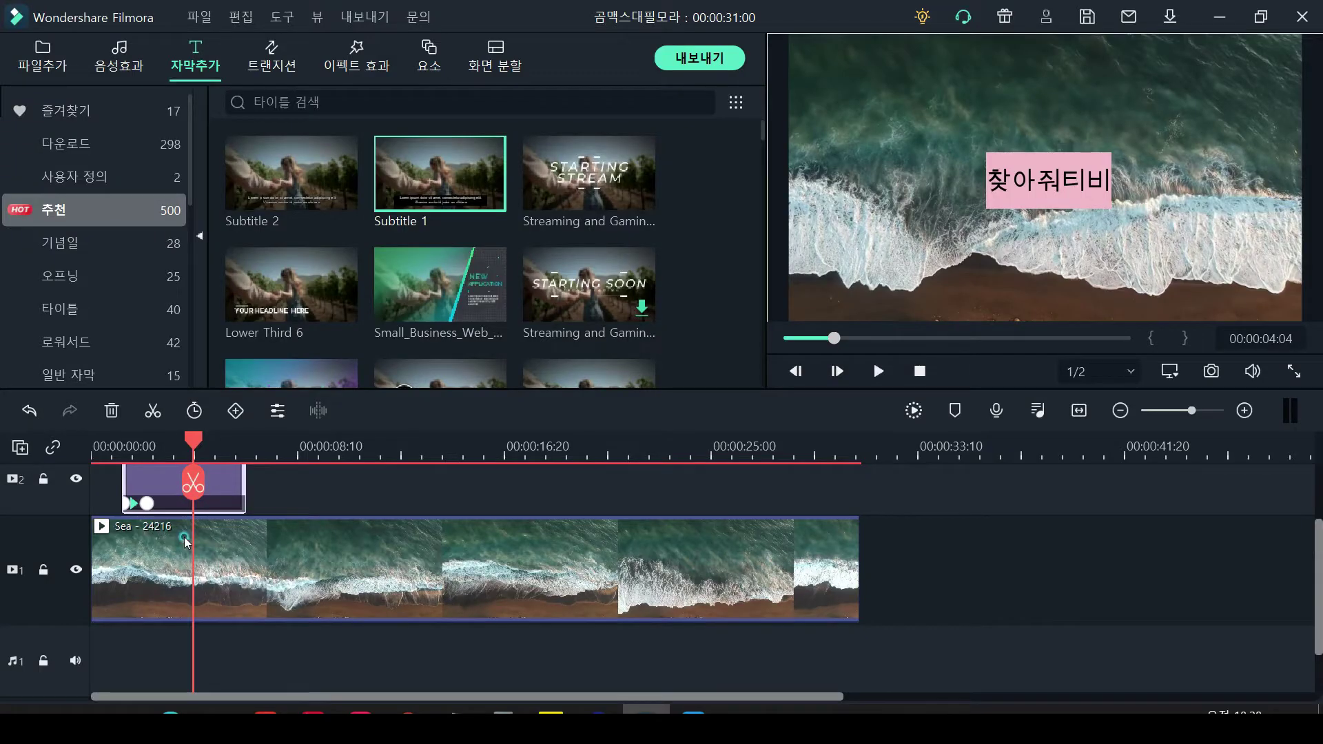
Switch to Filmora and split the sea clip at 00:00:04:04 and at 00:00:07:07
left_click(266, 565)
left_click(153, 411)
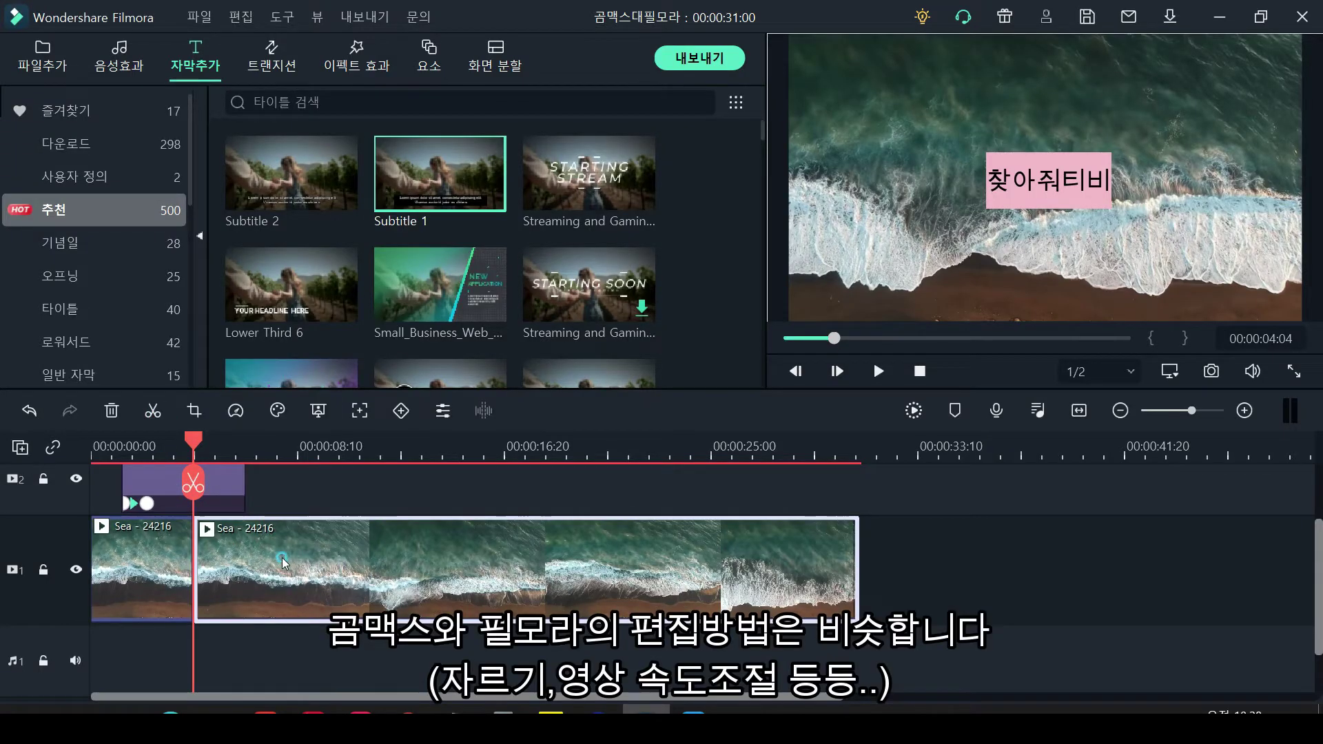
left_click(270, 451)
left_click(153, 411)
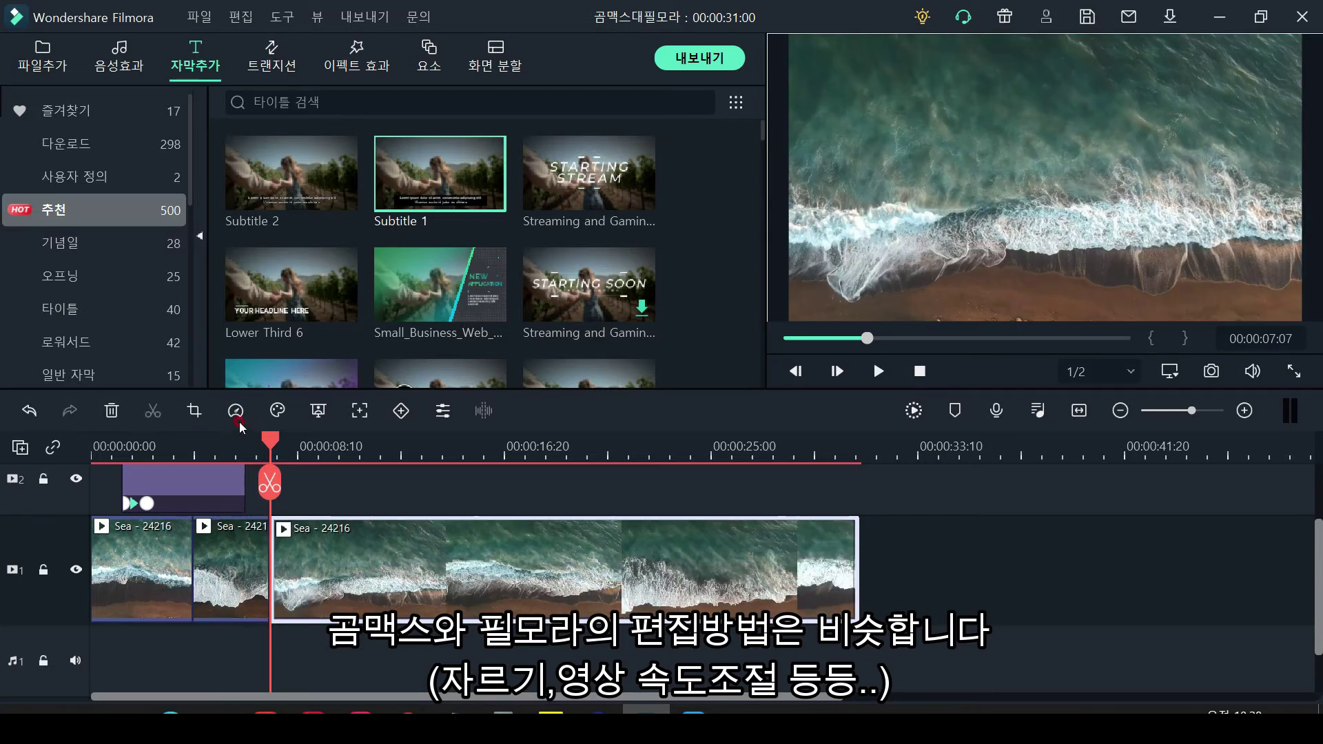
Open the speed options for the middle piece of the split sea clip
left_click(251, 552)
left_click(236, 411)
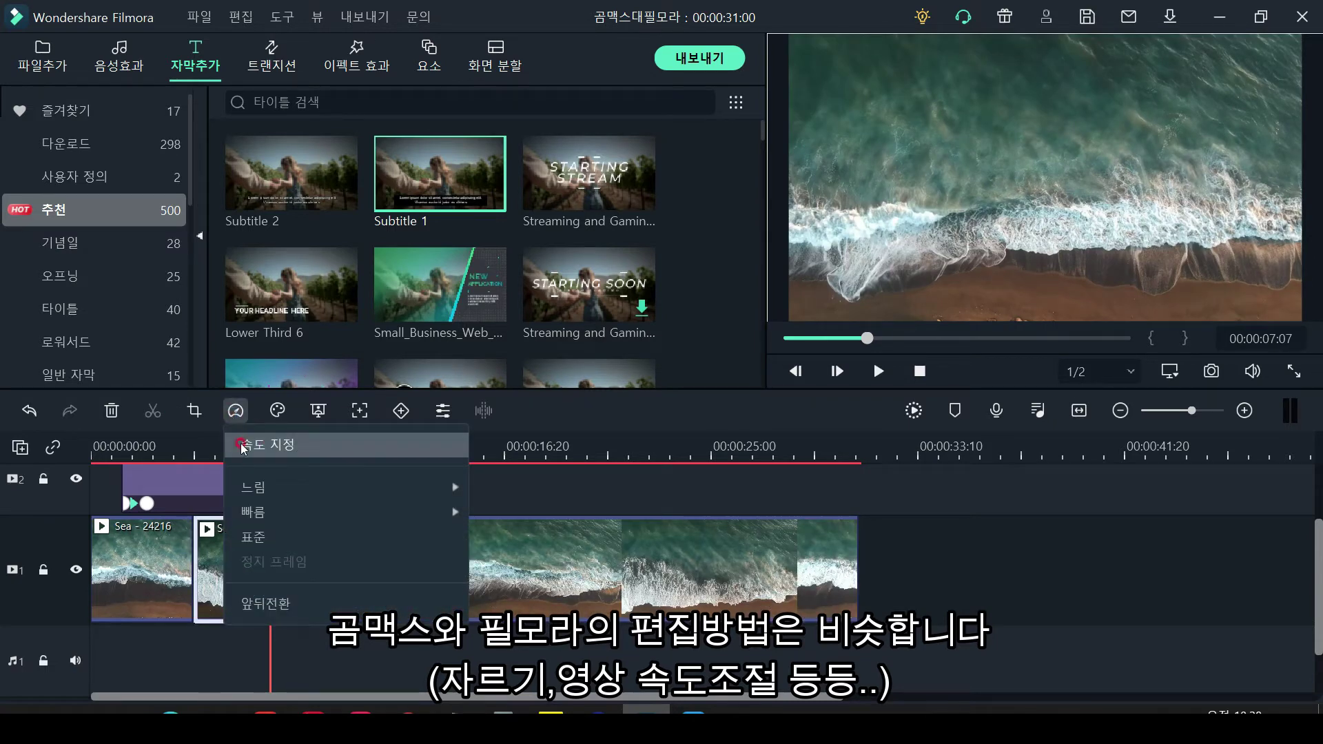
Switch to GOM Mix Max and split the sea clip on track V2 at 00:00:10;03
left_click(505, 495)
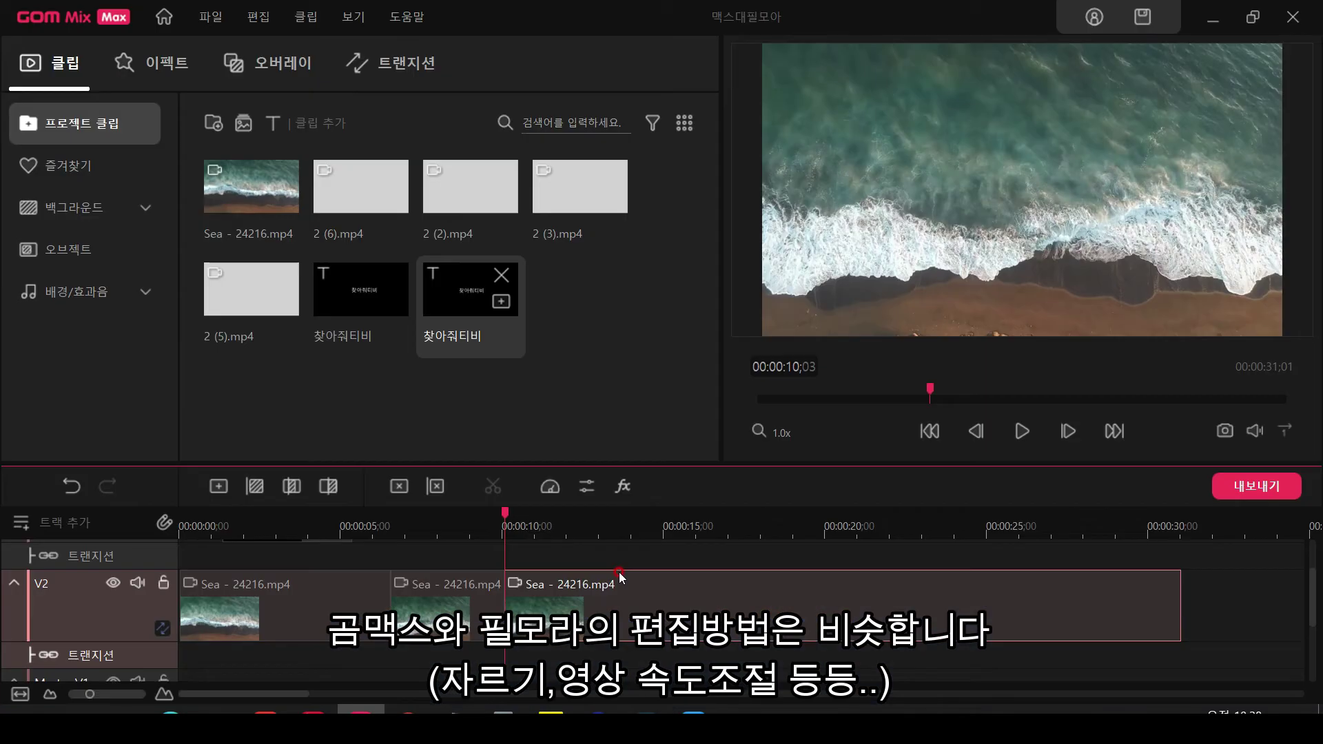
Add the 명도/대비 effect from the 색상 보정 category to the first sea clip and raise its contrast
left_click(212, 584)
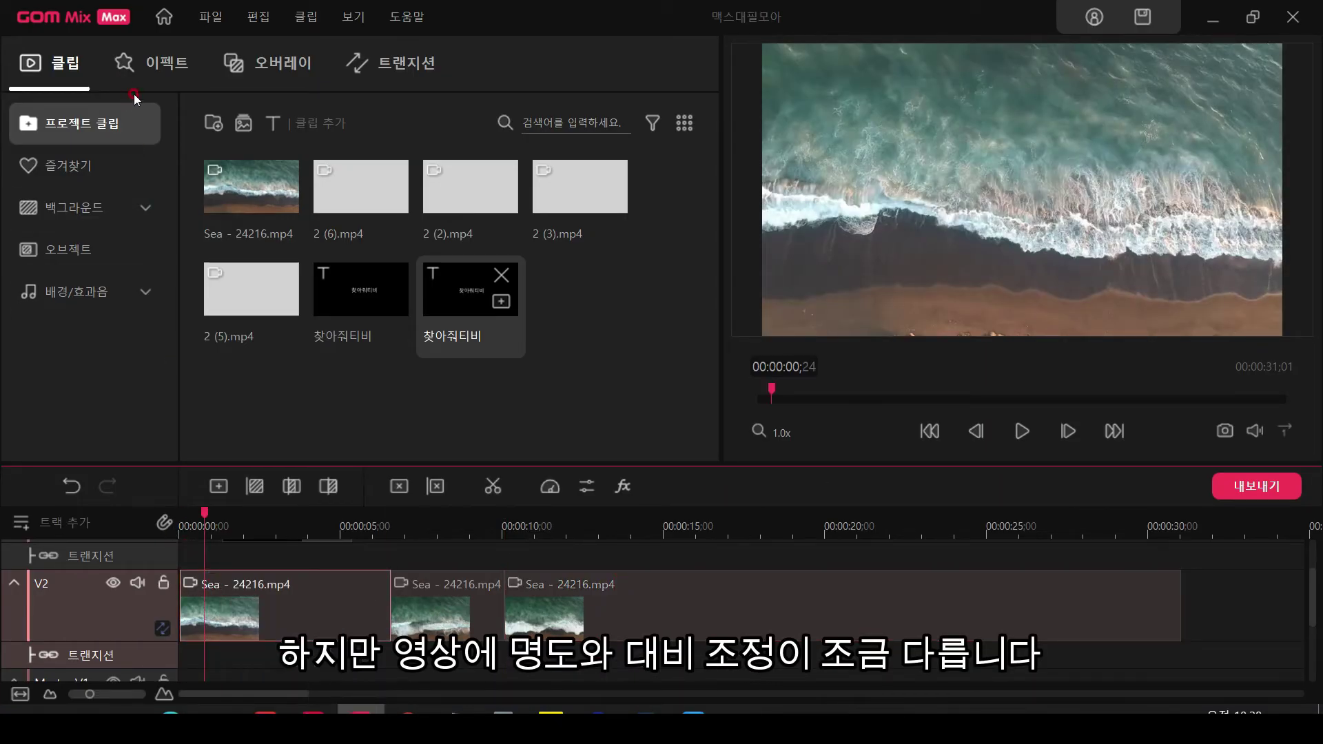
left_click(148, 72)
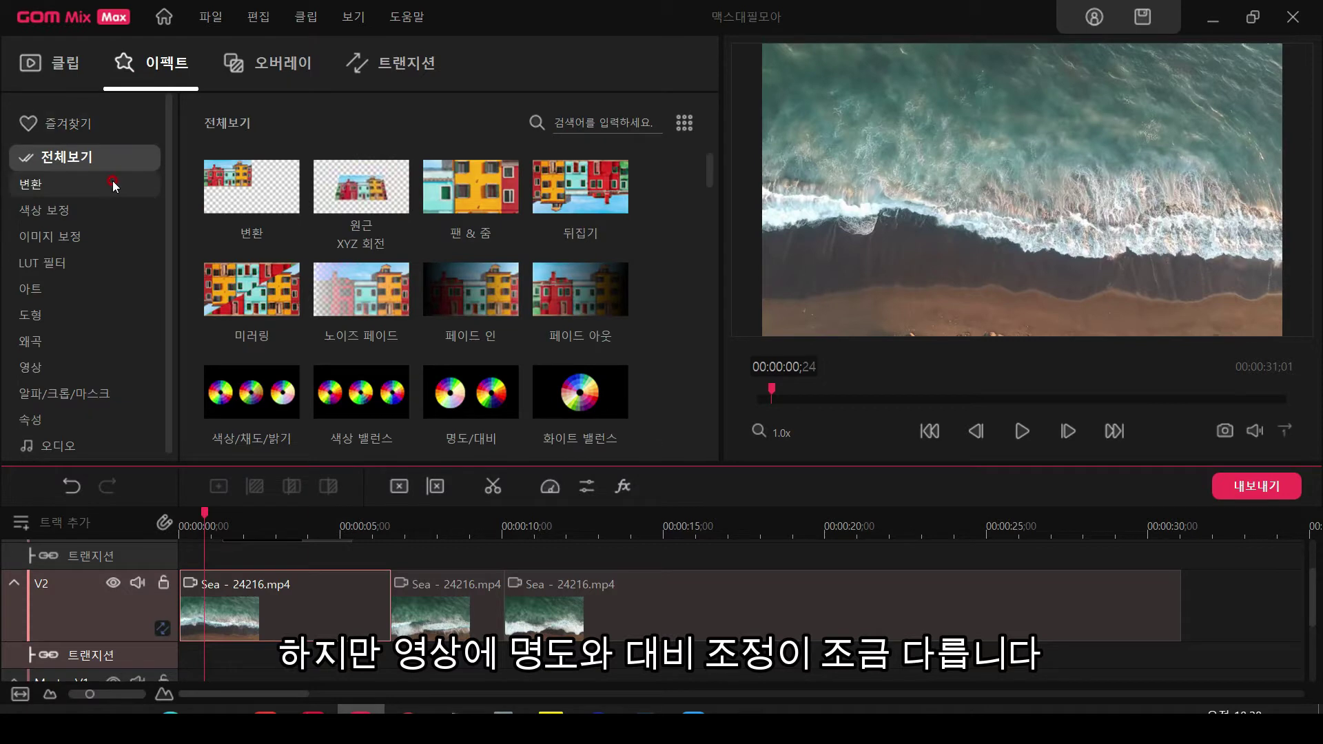
left_click(103, 216)
scroll(515, 237, "down", 4)
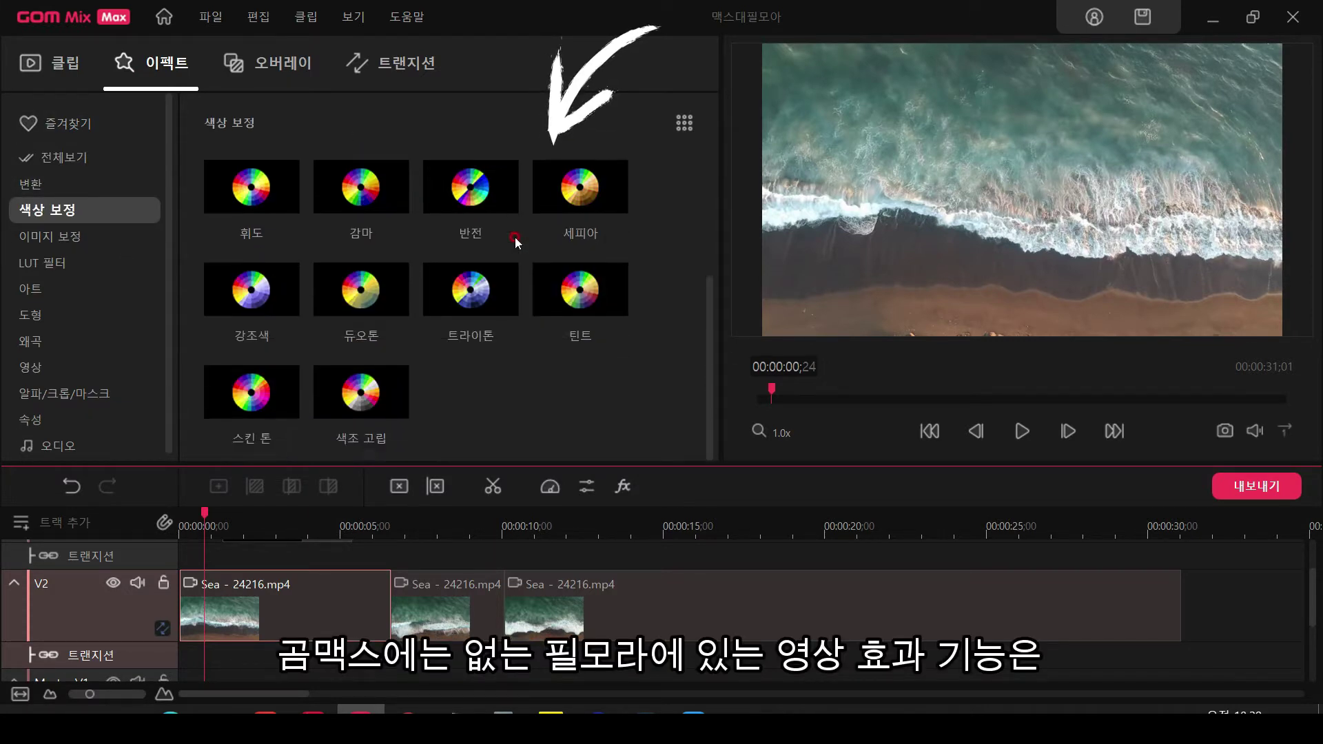
scroll(564, 202, "up", 4)
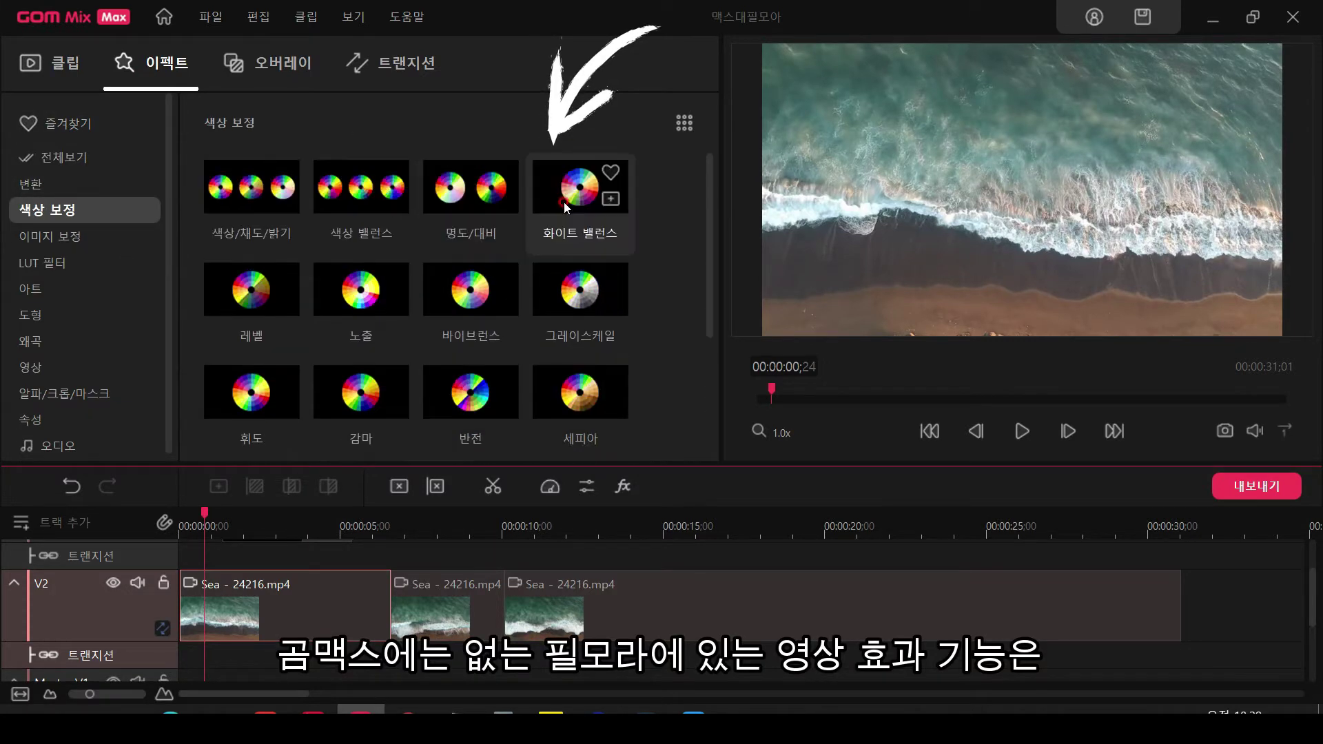
double_click(469, 206)
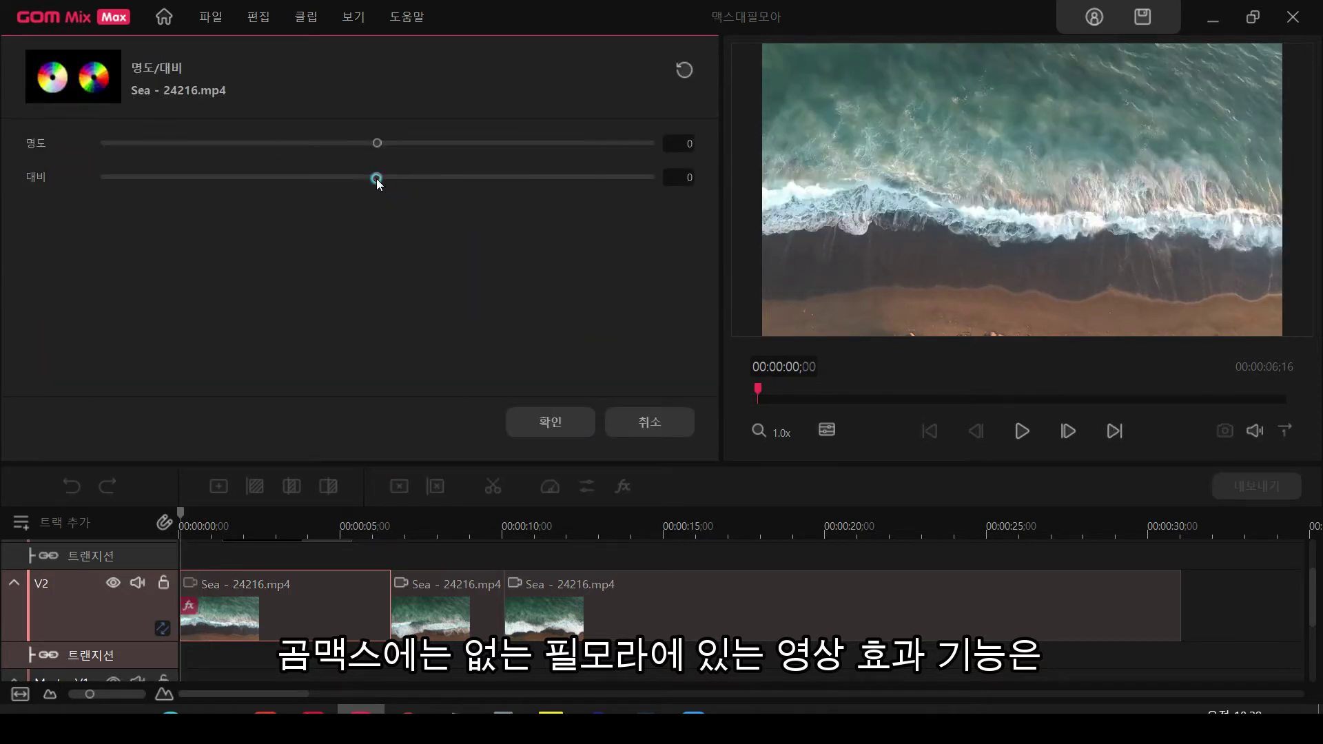
left_click_drag(377, 178, 445, 180)
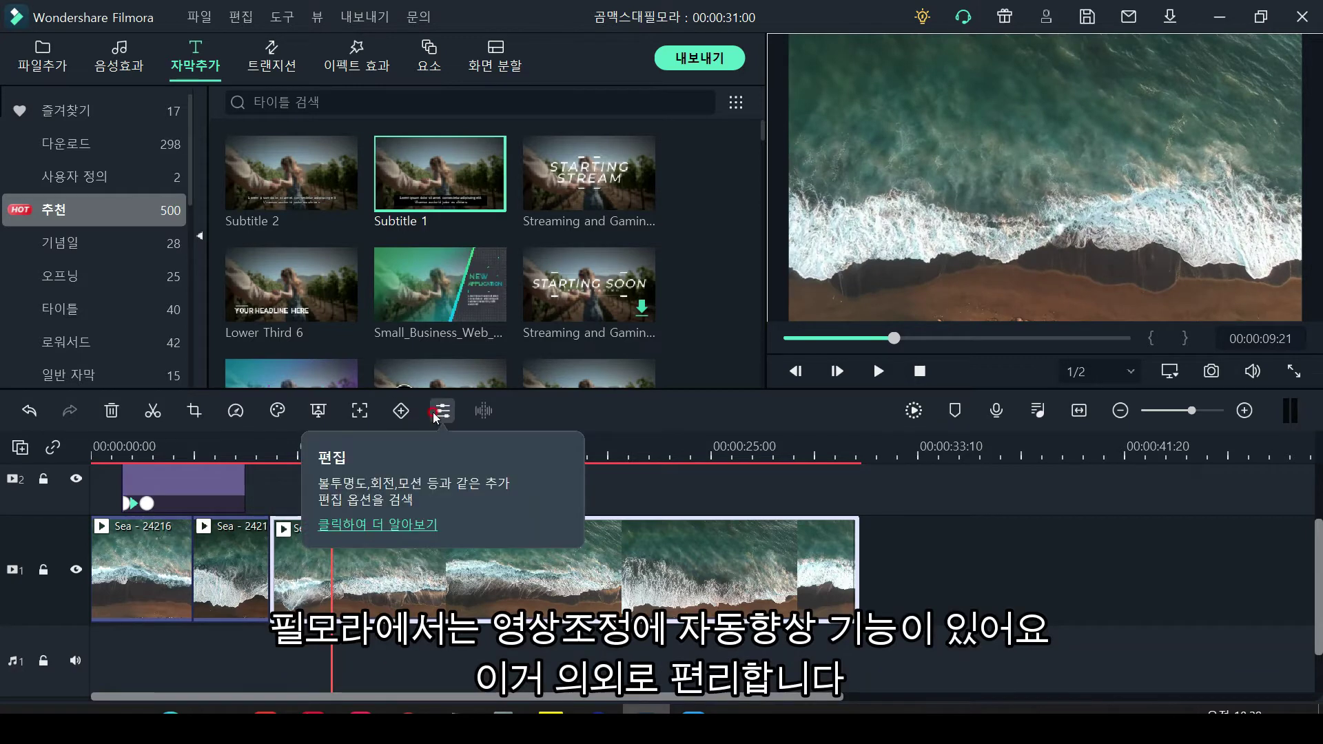
Switch to Filmora, enable 자동 향상 on the third sea clip with an amount of 56, and apply it
left_click(406, 408)
scroll(65, 286, "down", 1)
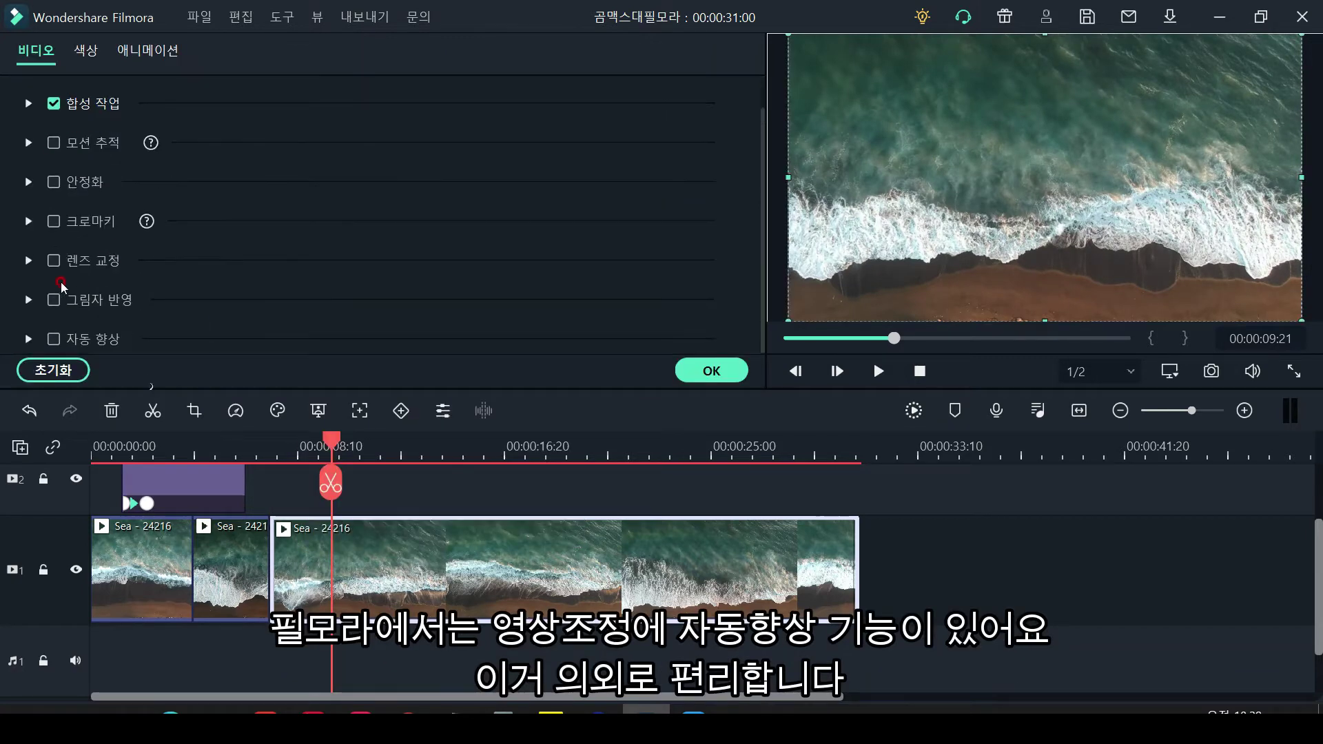
left_click(54, 340)
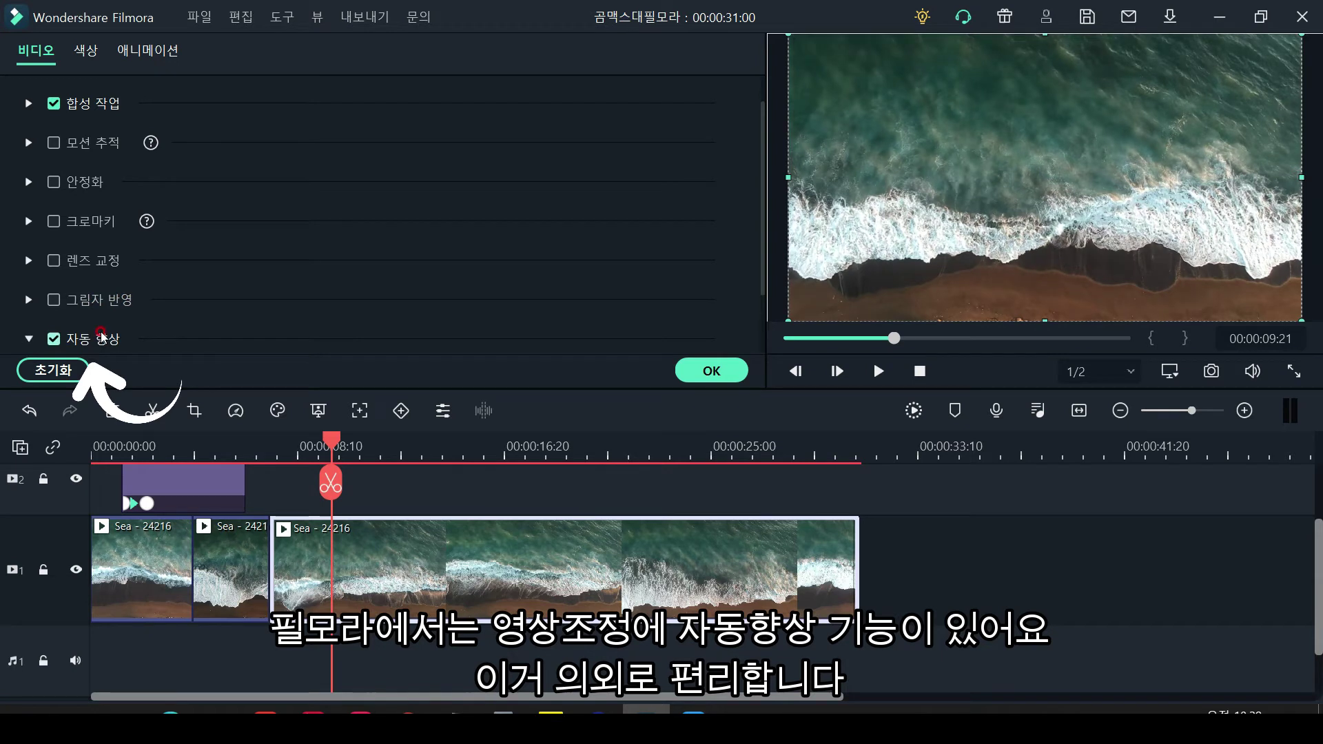
scroll(157, 324, "down", 2)
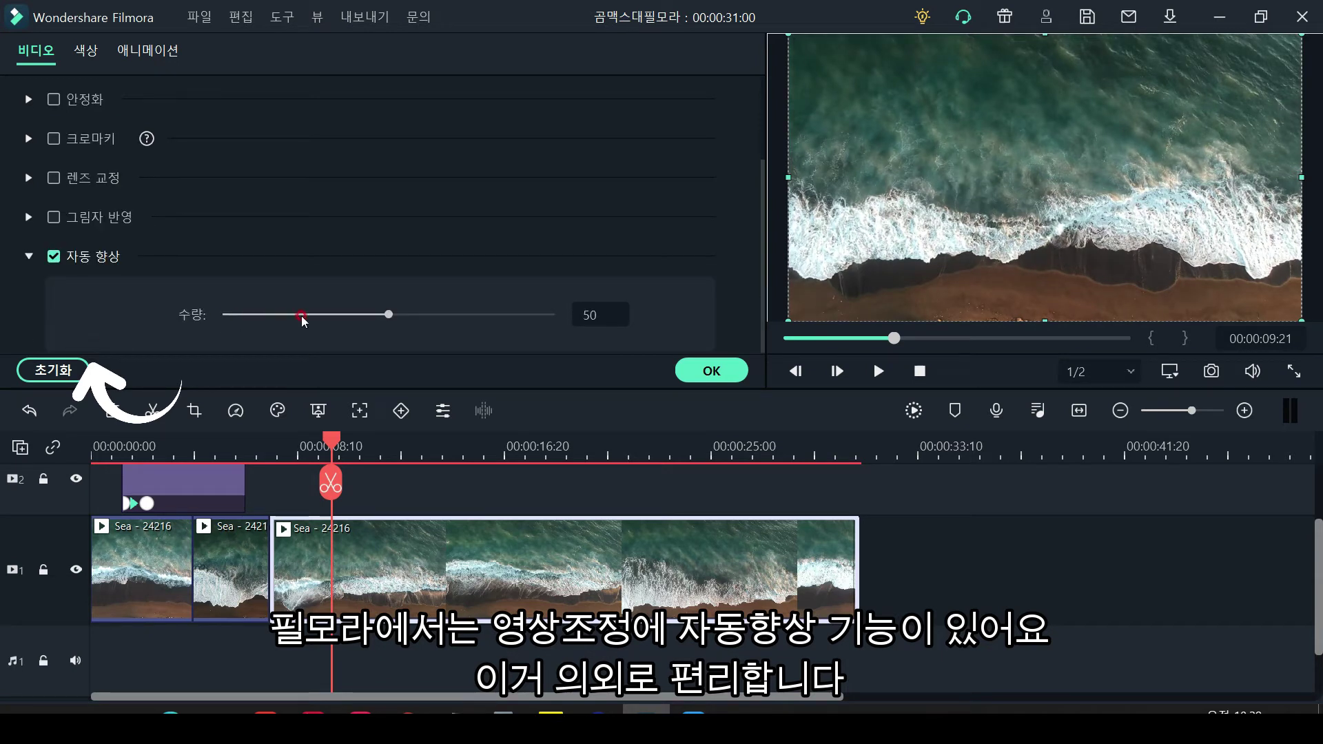
mouse_move(392, 318)
left_mouse_down()
mouse_move(532, 335)
mouse_move(308, 324)
mouse_move(406, 331)
left_mouse_up()
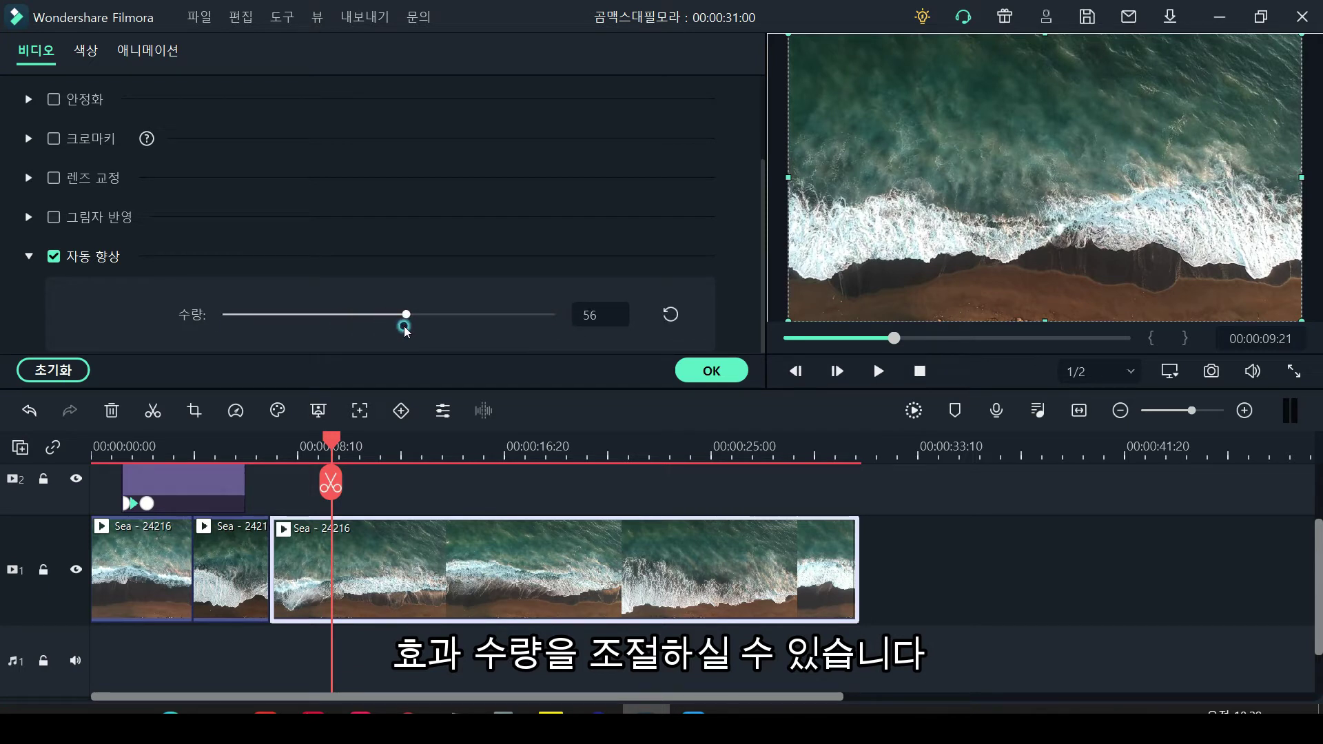
left_click(714, 373)
Select the first sea clip and open its advanced colour correction (색 보정)
left_click(111, 452)
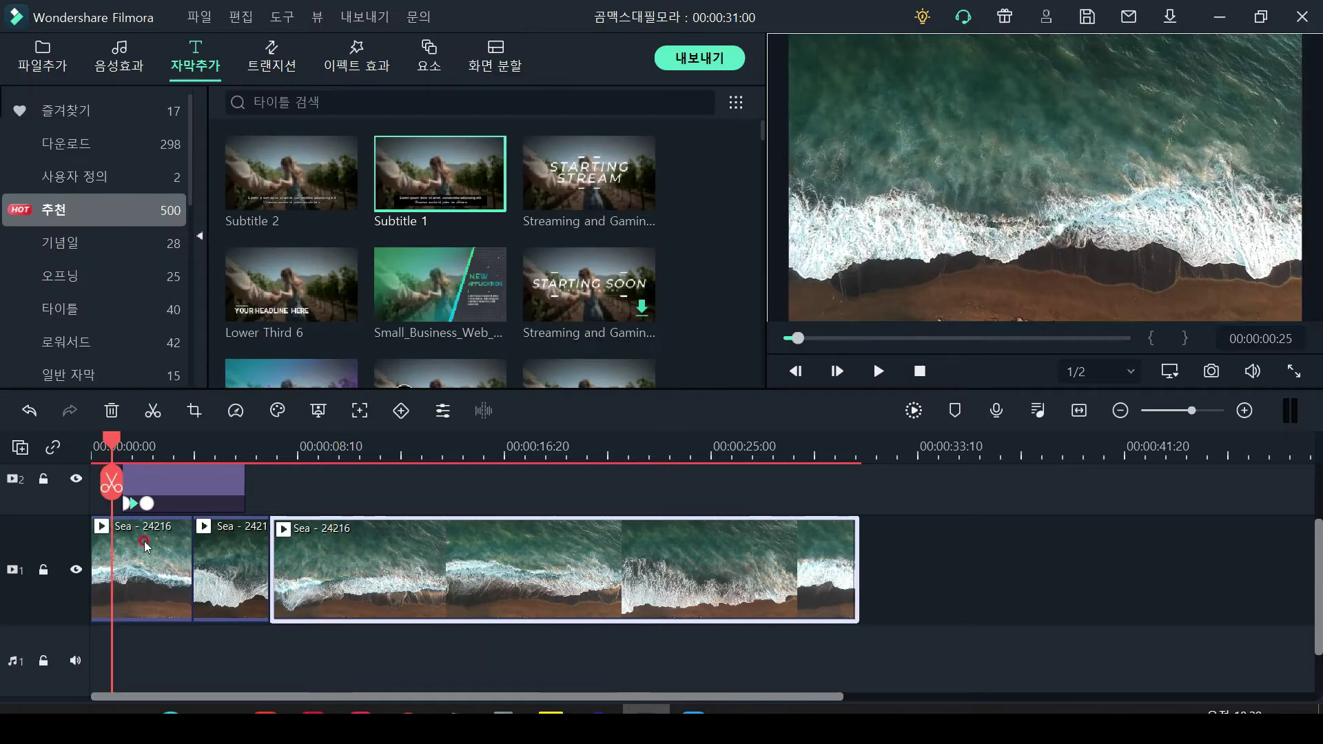
left_click(141, 542)
left_click(439, 416)
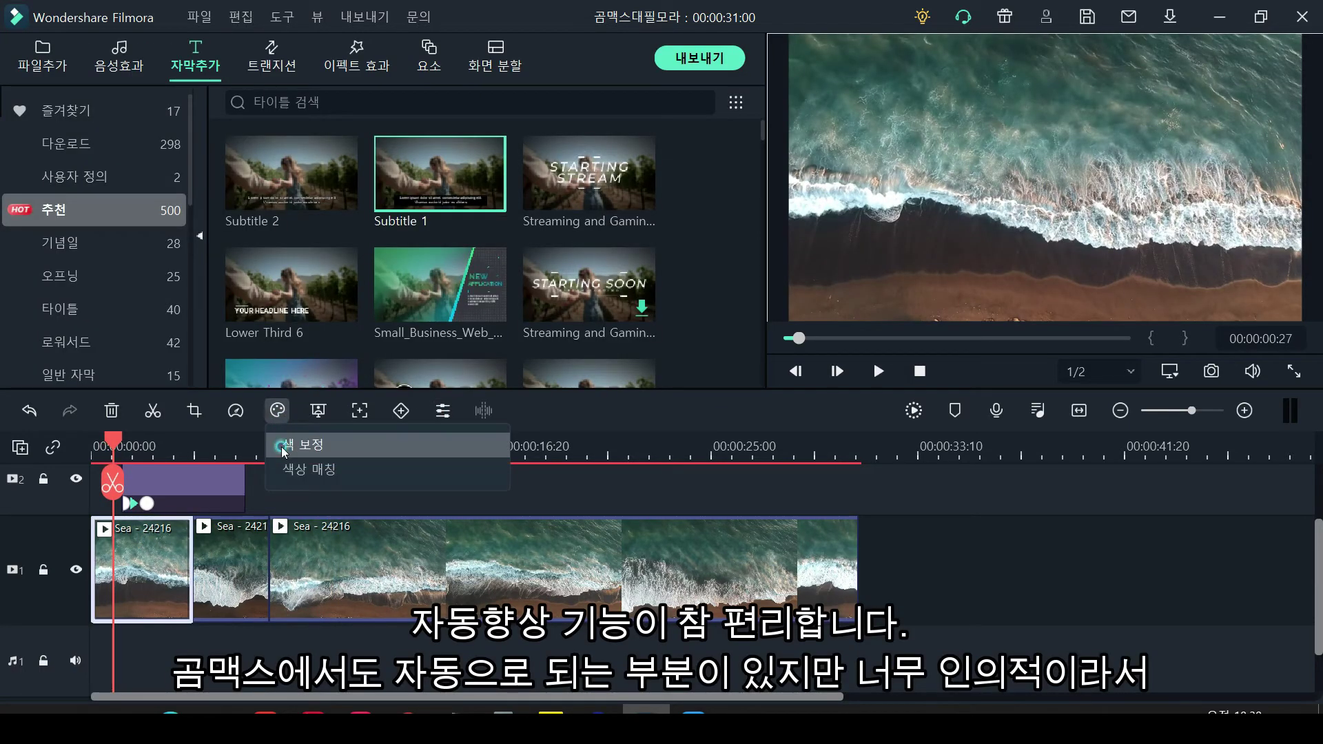
left_click(277, 411)
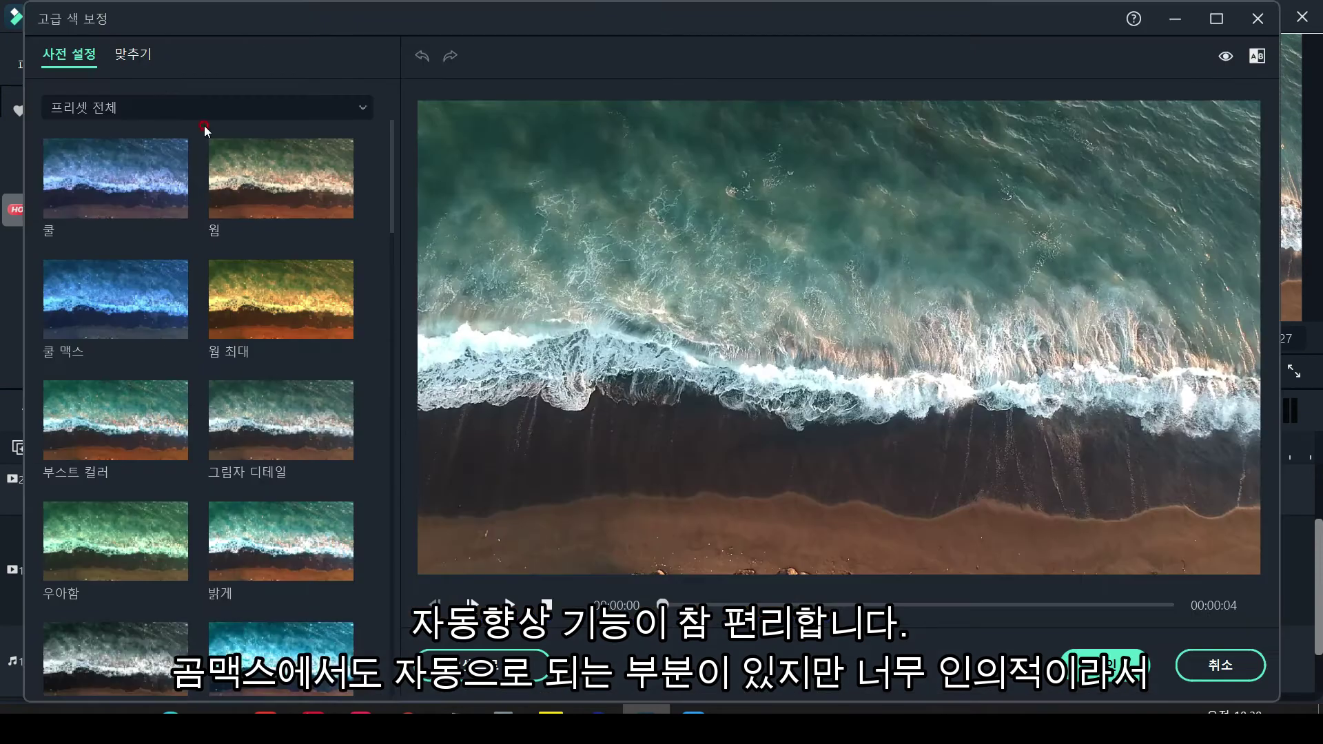
Show the manual colour adjustments, expand the 화이트 밸런스 and 색상 groups, and try the contrast (대비) control
left_click(146, 59)
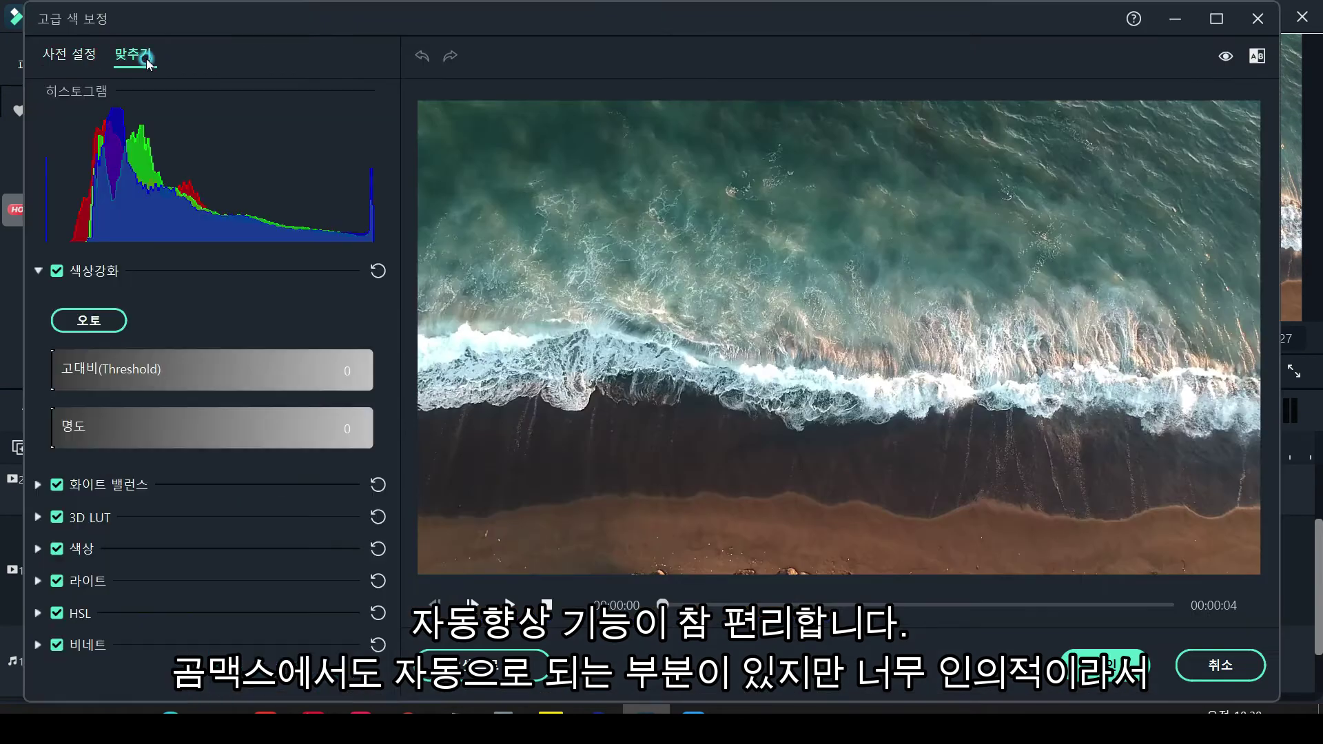
left_click(38, 485)
scroll(36, 567, "down", 5)
mouse_move(206, 564)
left_mouse_down()
mouse_move(254, 564)
mouse_move(213, 577)
left_mouse_up()
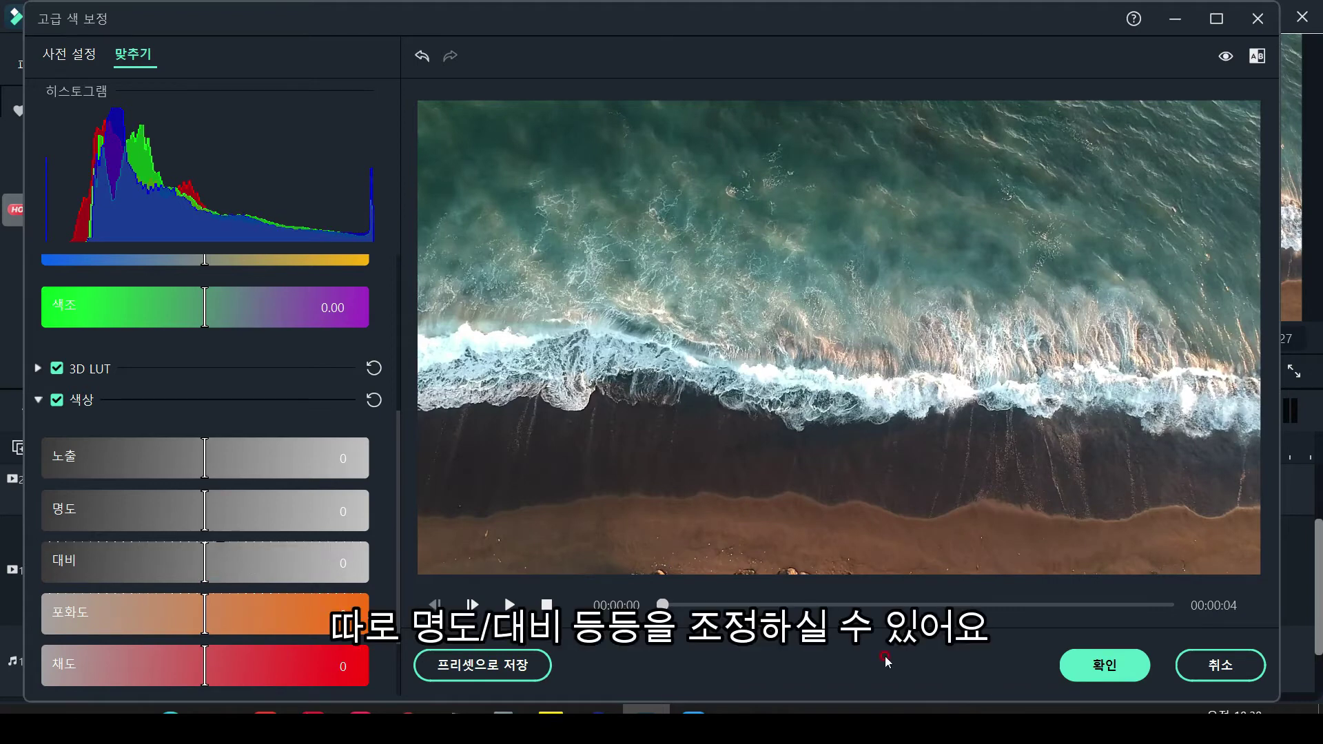
Accept the advanced colour correction settings for the first sea clip
left_click(1102, 665)
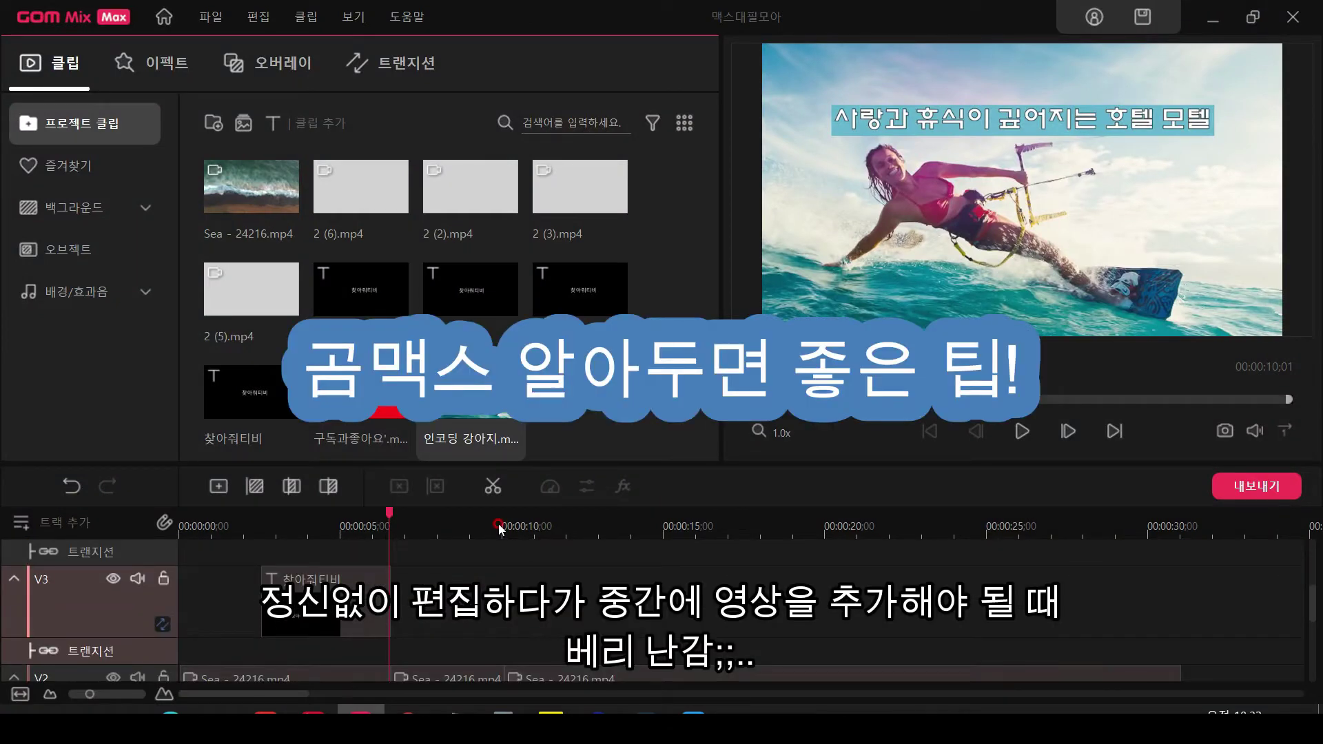
In GOM Mix Max, try placing 인코딩 강아지.mp4 on track V2 at the end of the first sea clip, and undo the placement
scroll(499, 528, "up", 3)
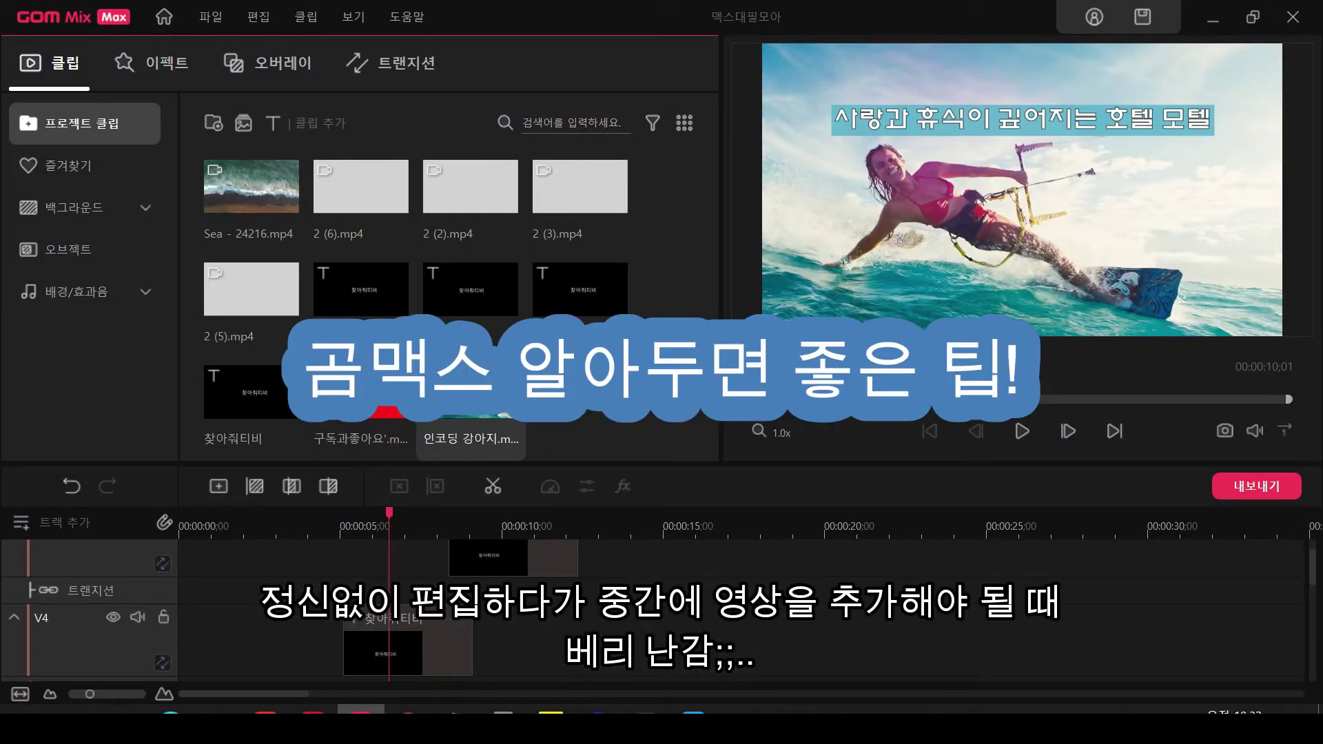
scroll(482, 608, "down", 3)
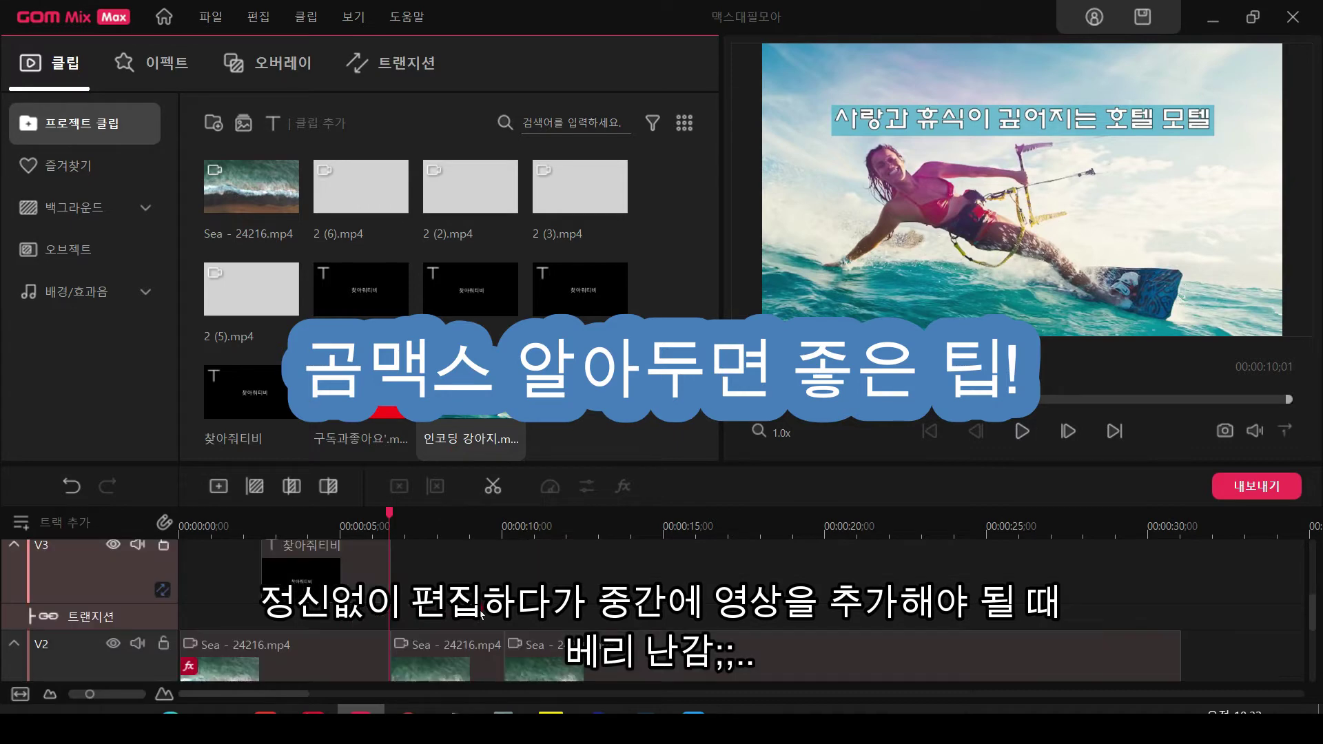
left_click(361, 538)
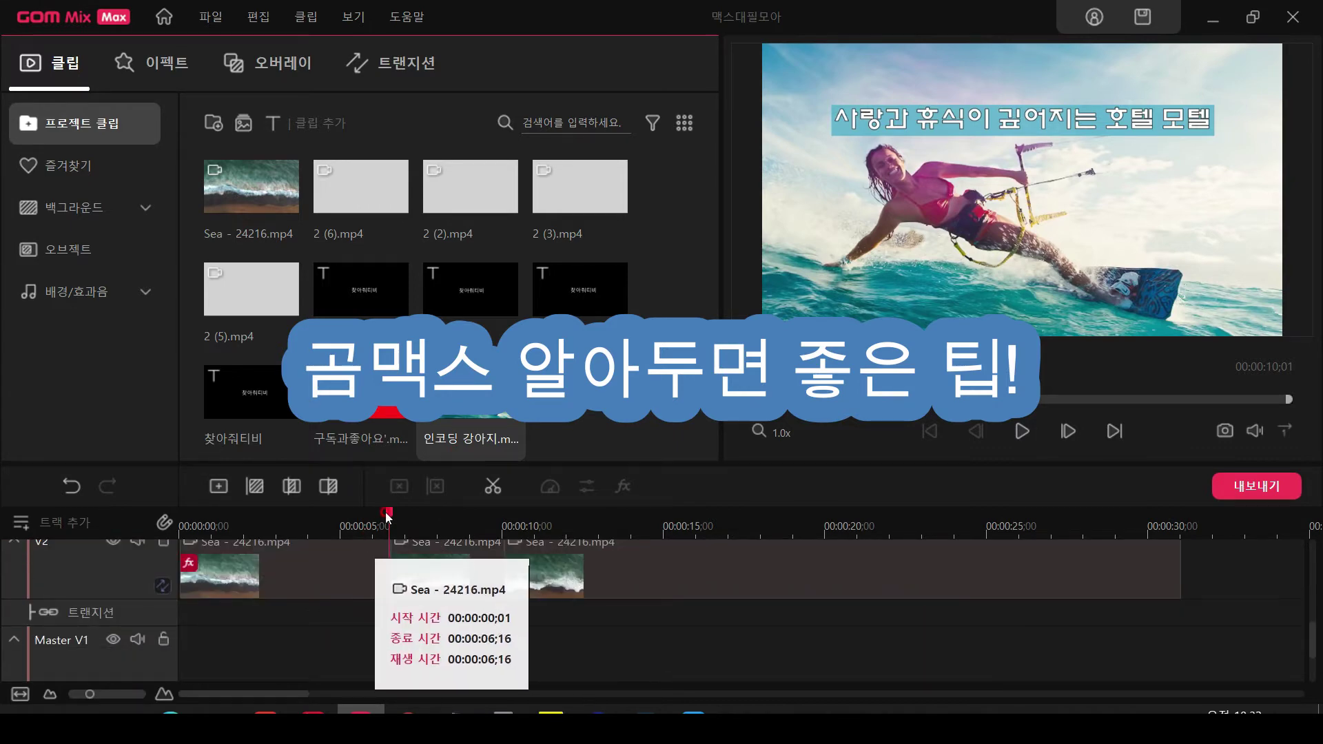
left_click(388, 514)
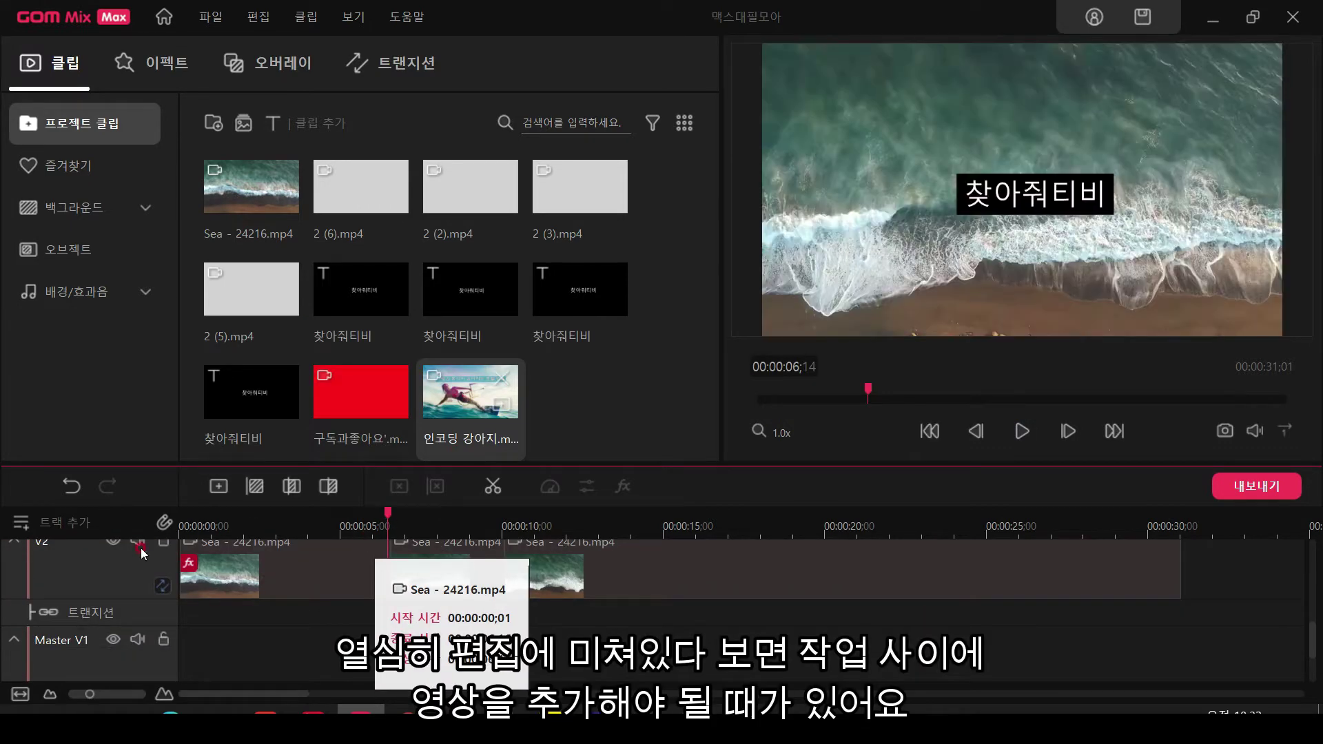
left_click(107, 568)
left_click(472, 391)
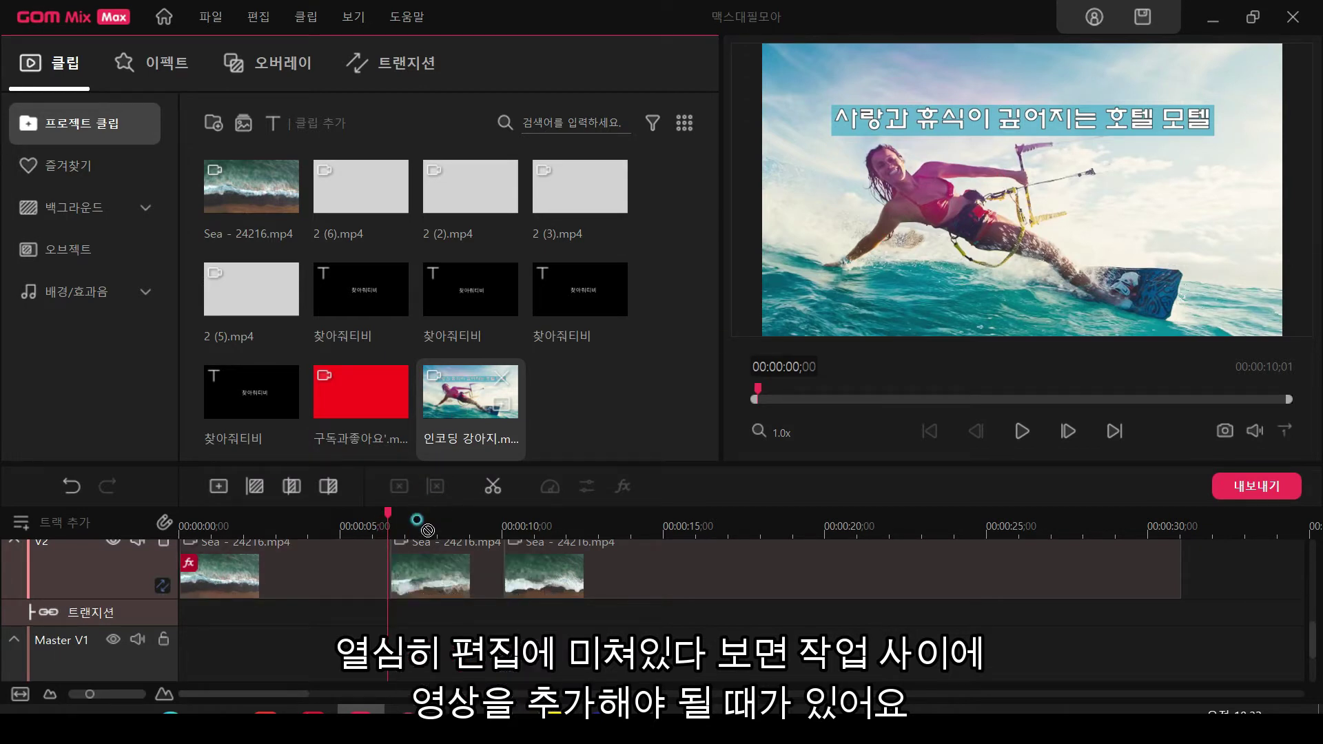
left_click(391, 562)
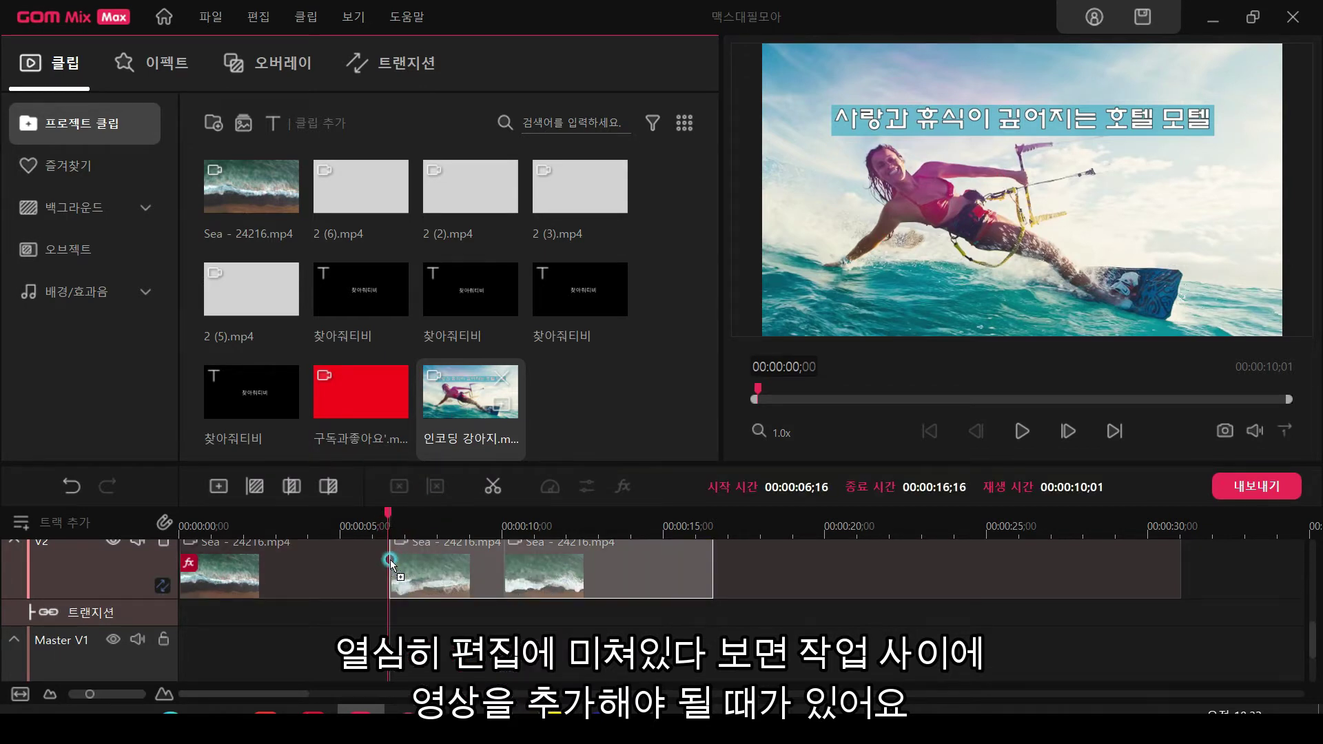
left_click(687, 641)
scroll(688, 641, "up", 1)
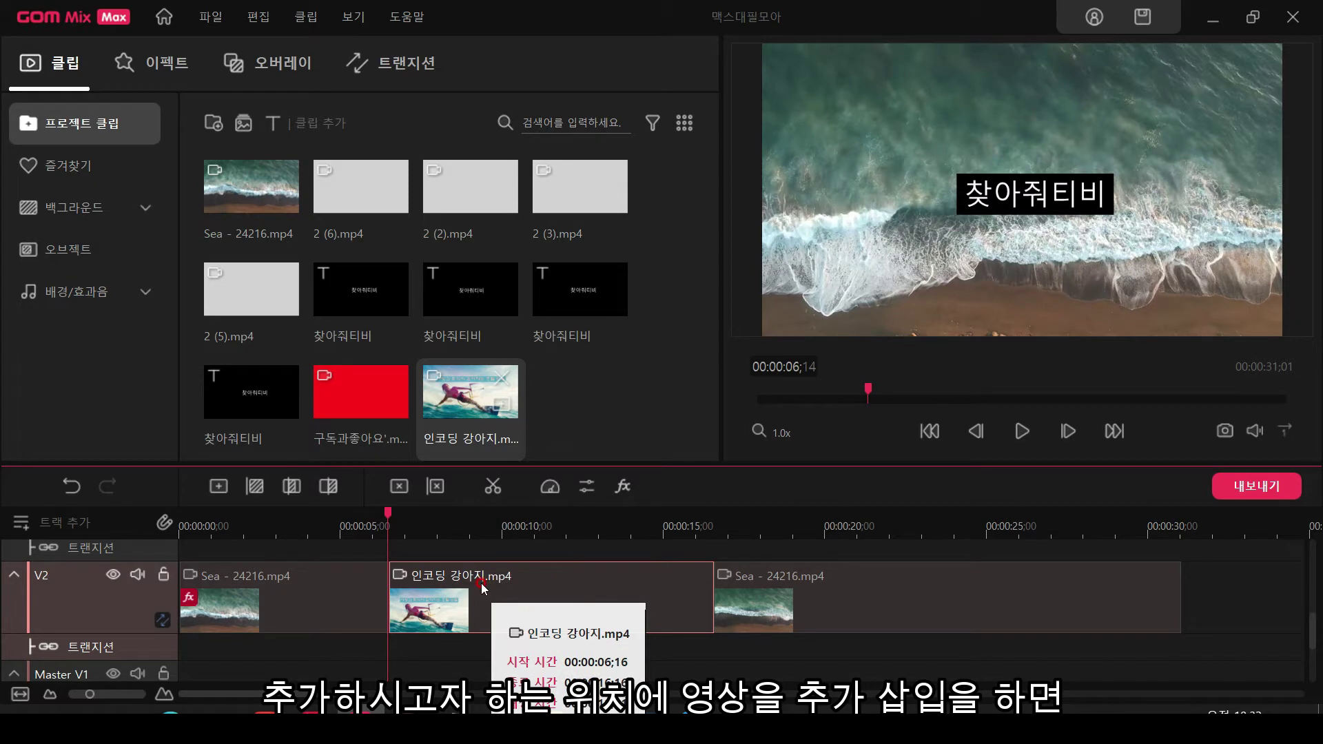
left_click(73, 485)
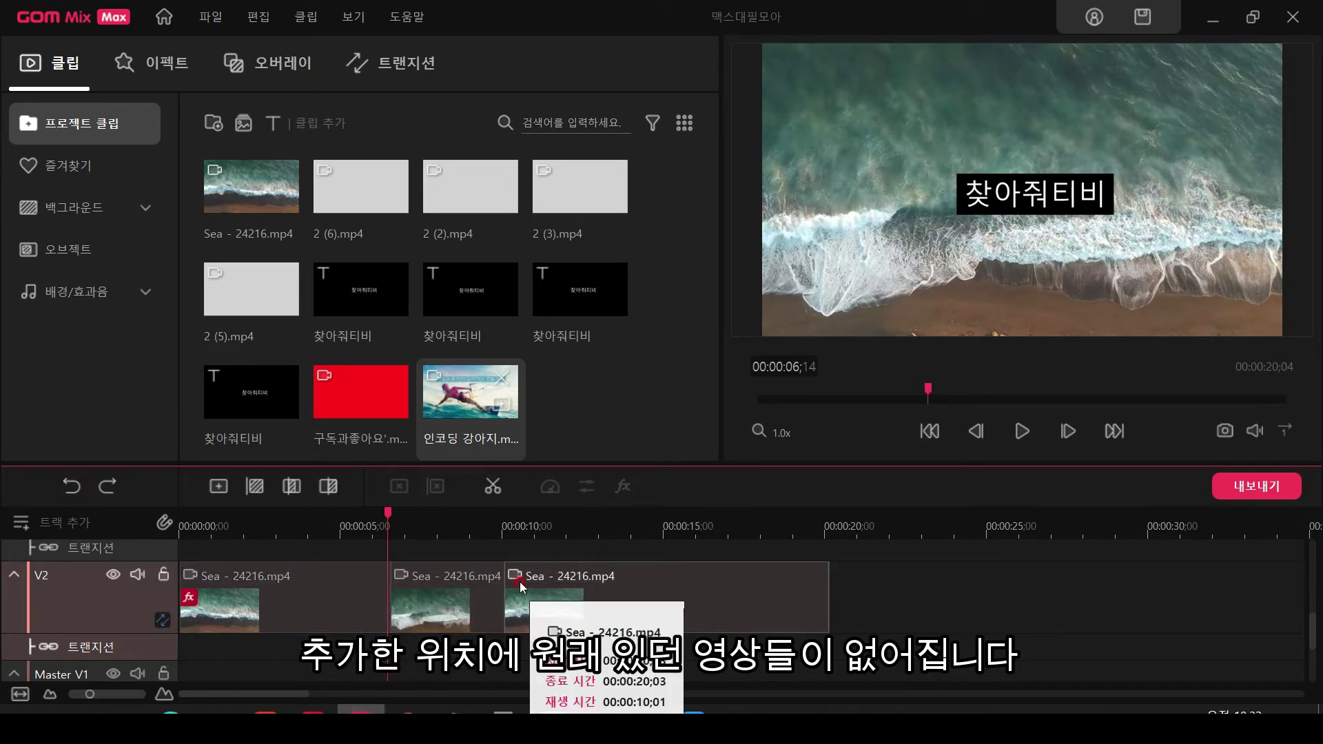
Try placing 인코딩 강아지.mp4 over the second sea clip on track V2 again, starting at the playhead
left_click_drag(500, 411, 474, 577)
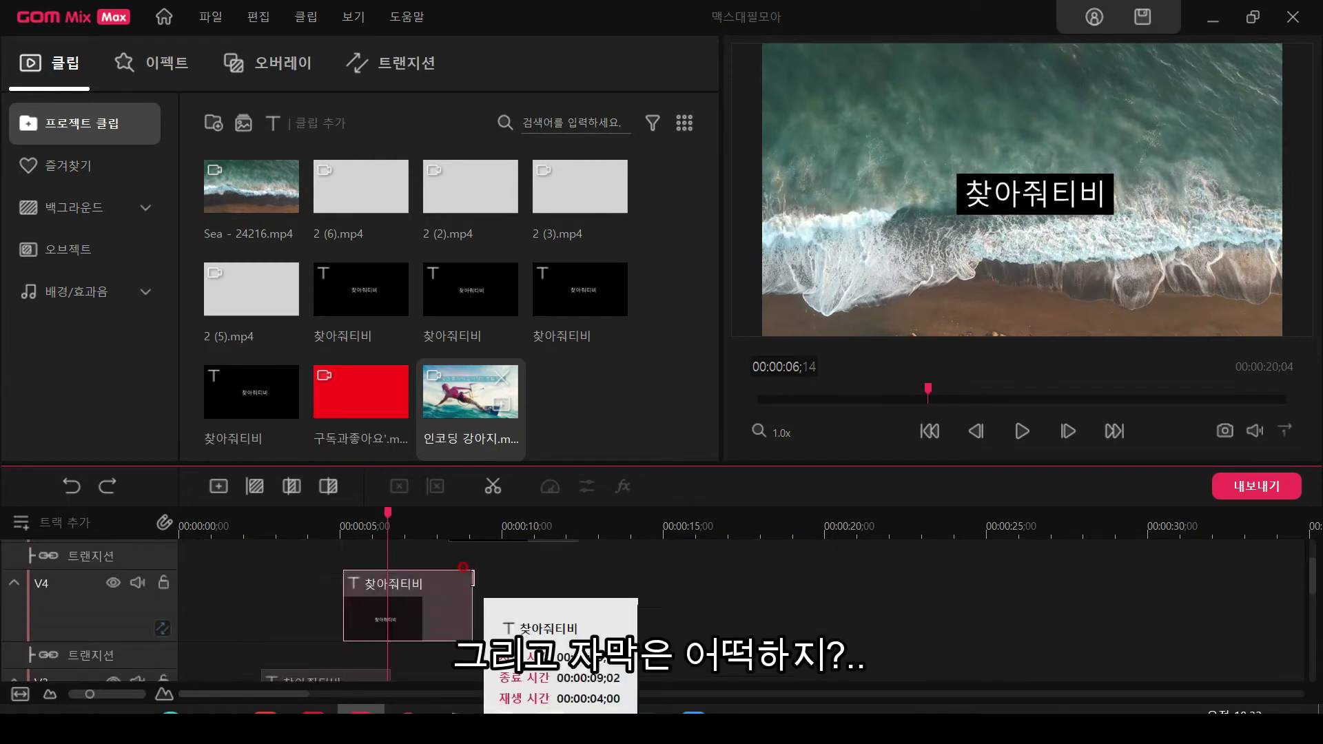
left_click_drag(455, 444, 413, 624)
scroll(413, 621, "up", 2)
scroll(414, 624, "down", 2)
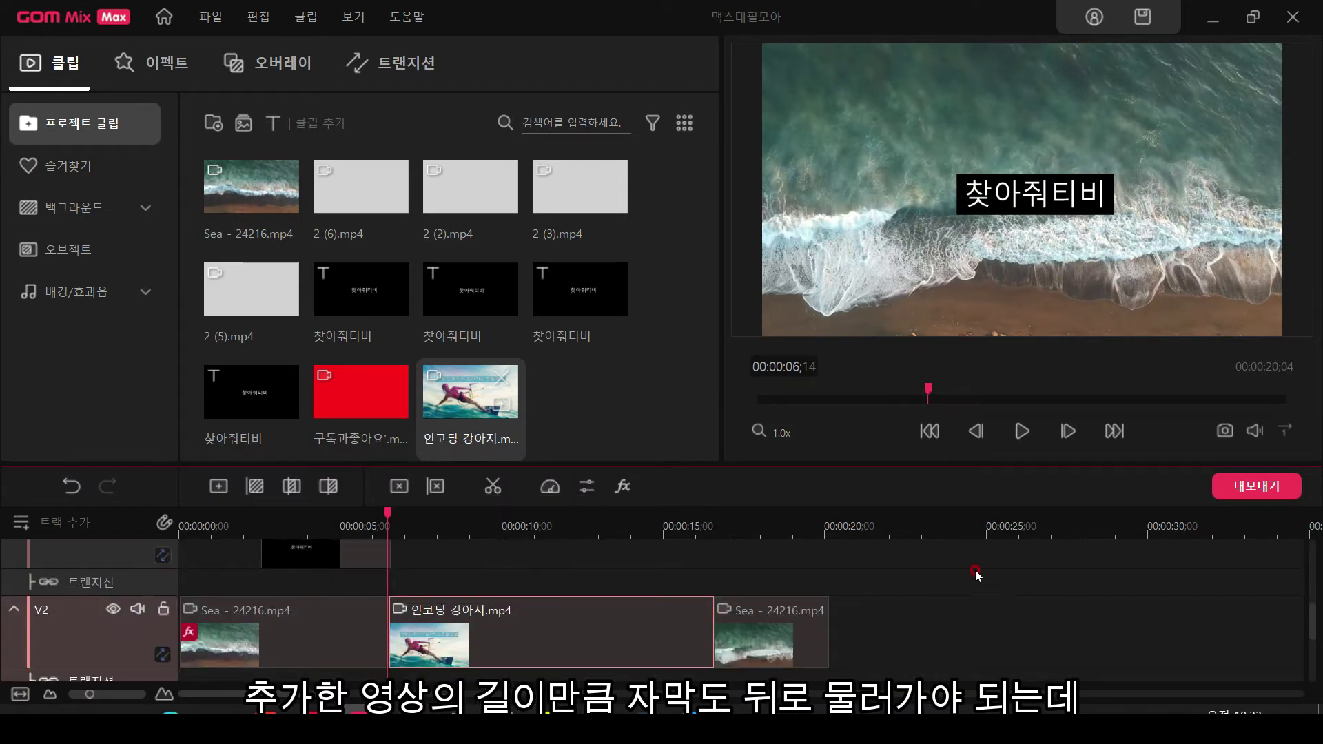
Move the V4 subtitle clip to start at about 15 seconds and the subtitle clip above it to about 18 seconds
scroll(487, 600, "up", 2)
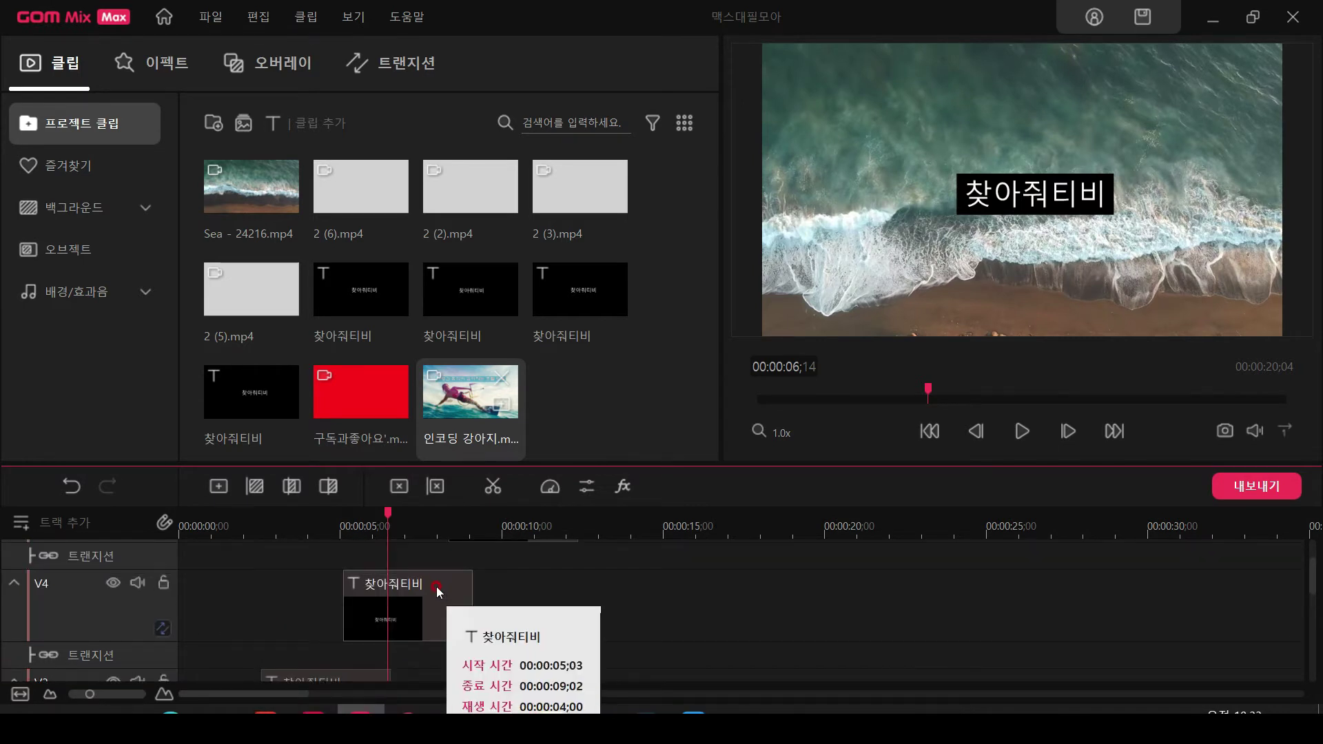
left_click_drag(449, 593, 778, 635)
scroll(590, 582, "up", 1)
left_click_drag(589, 586, 806, 561)
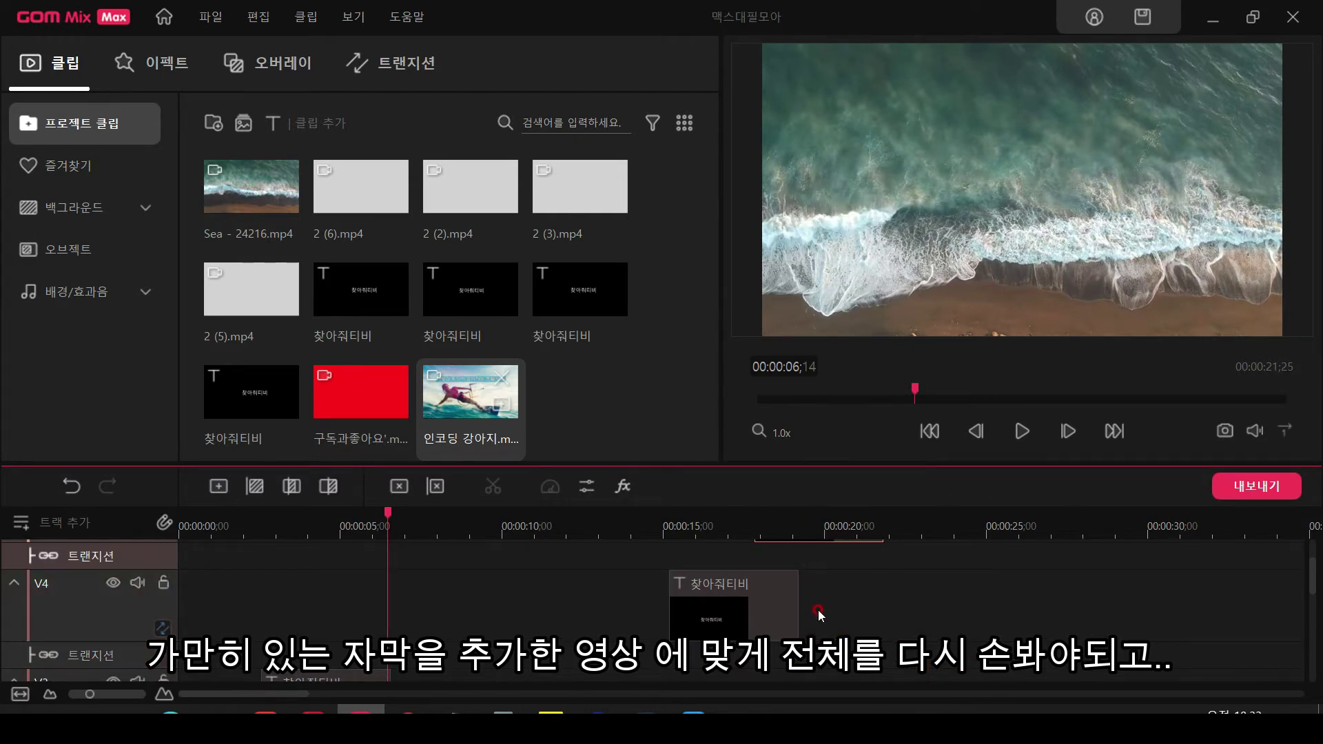
Undo the subtitle moves and the placement of 인코딩 강아지.mp4 on track V2
scroll(821, 614, "down", 1)
left_click(72, 486)
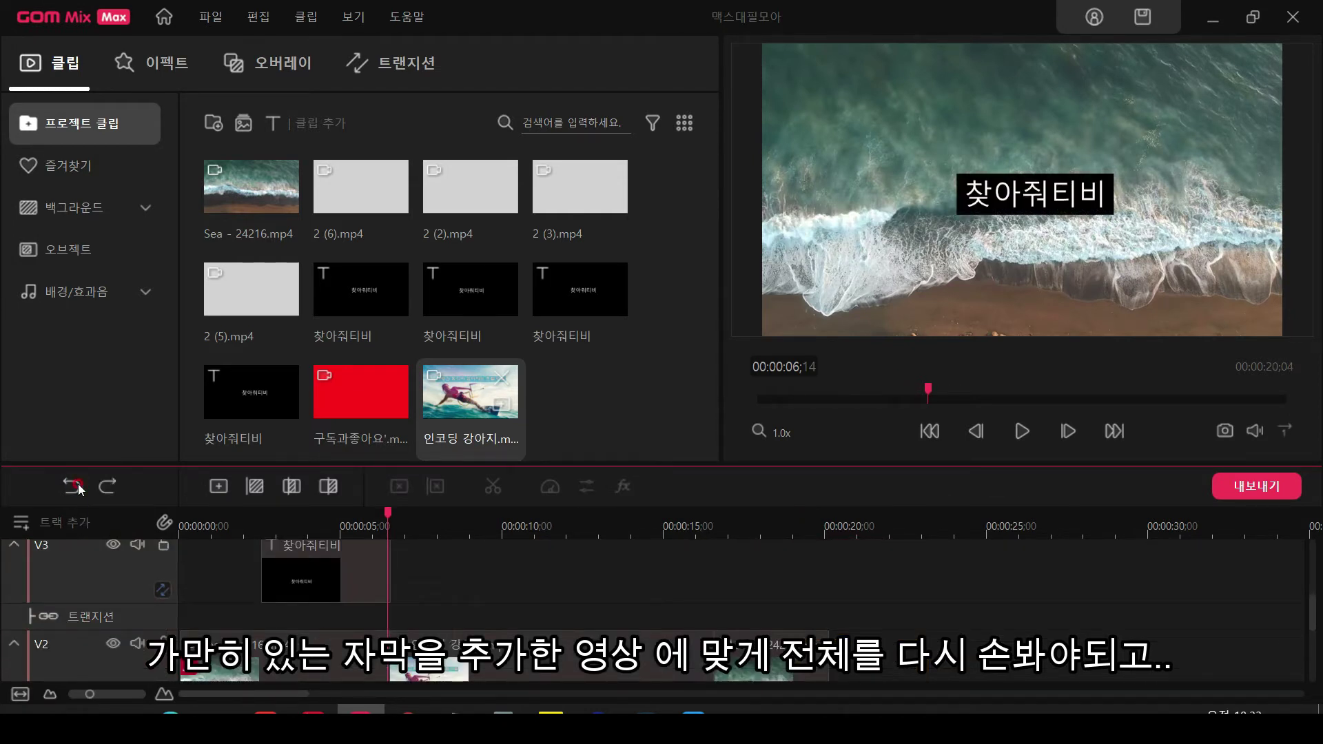
scroll(493, 605, "up", 1)
left_click(493, 602)
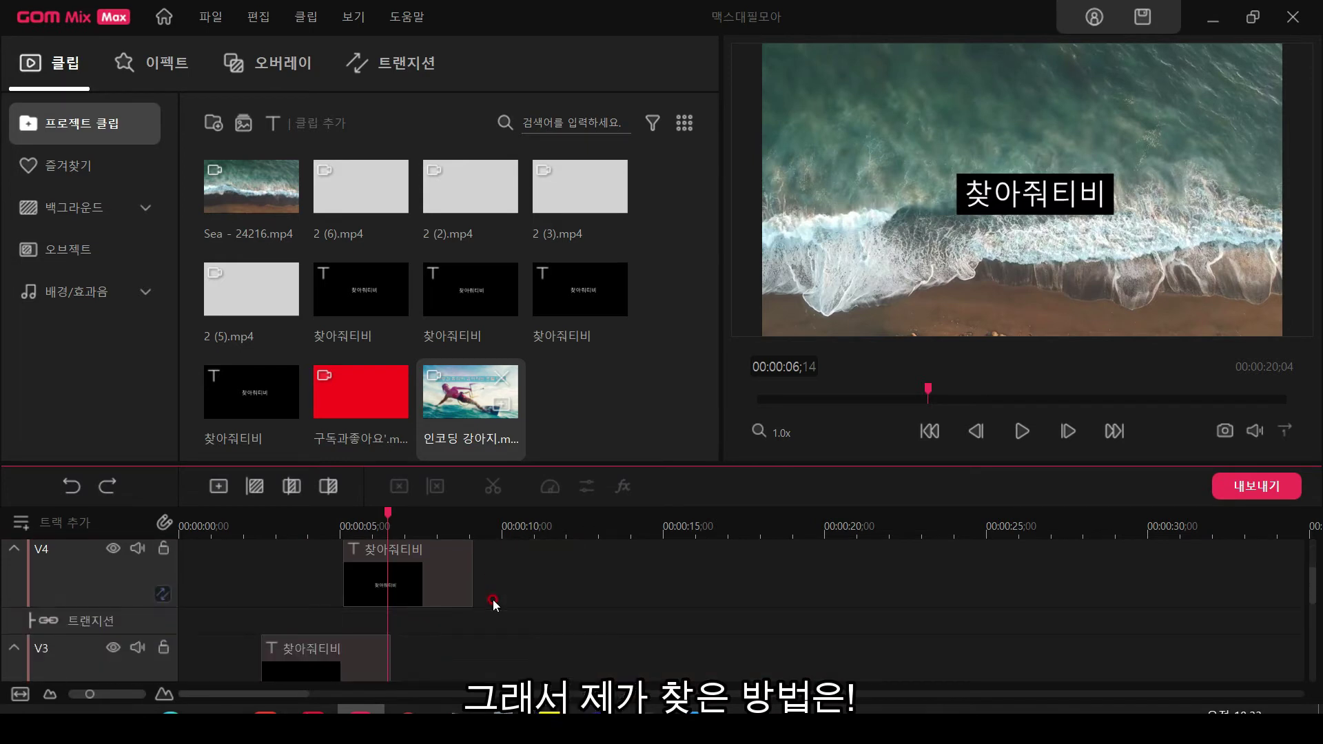
scroll(494, 605, "down", 1)
Insert a new track above V2 and place 인코딩 강아지.mp4 on it at the end of the first sea clip
right_click(81, 633)
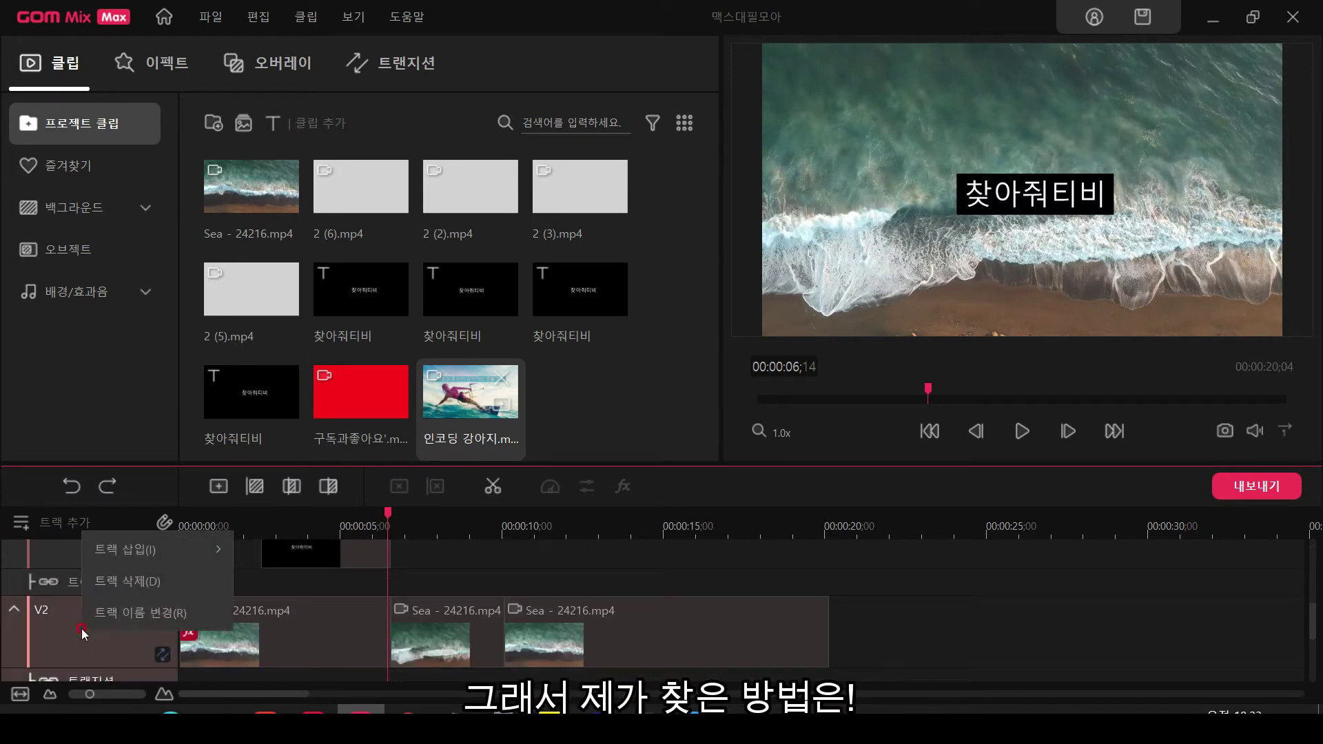
left_click(130, 581)
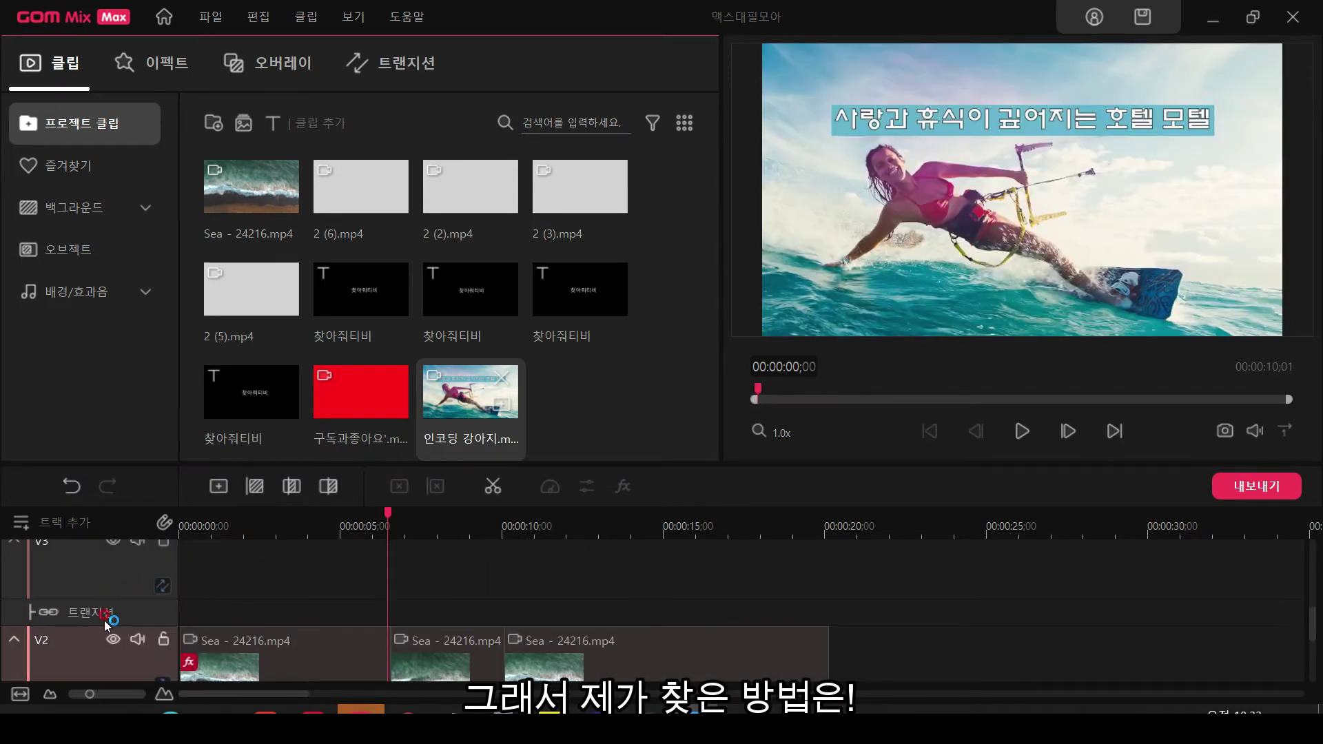
scroll(105, 620, "up", 2)
left_click_drag(481, 405, 390, 627)
Align the playhead with the start of 인코딩 강아지.mp4 on track V3 and copy that clip
left_click(412, 530)
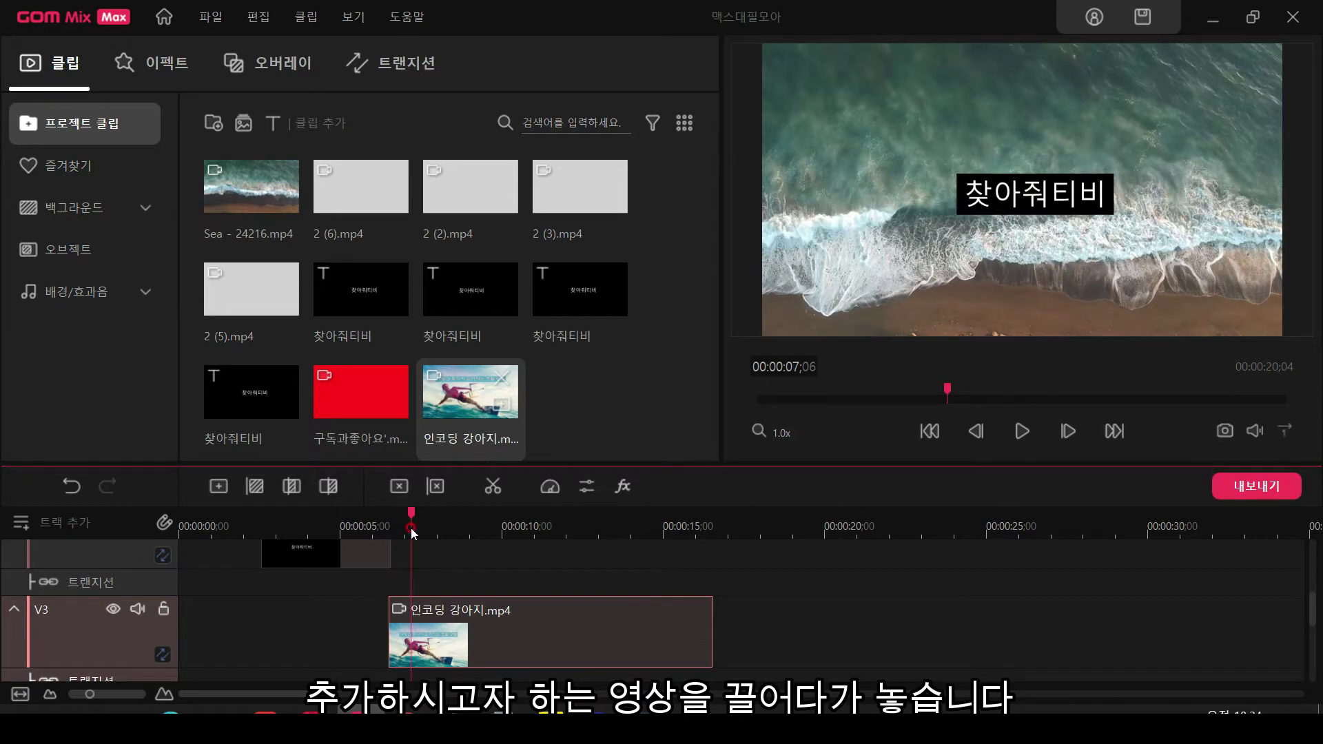
scroll(530, 586, "down", 1)
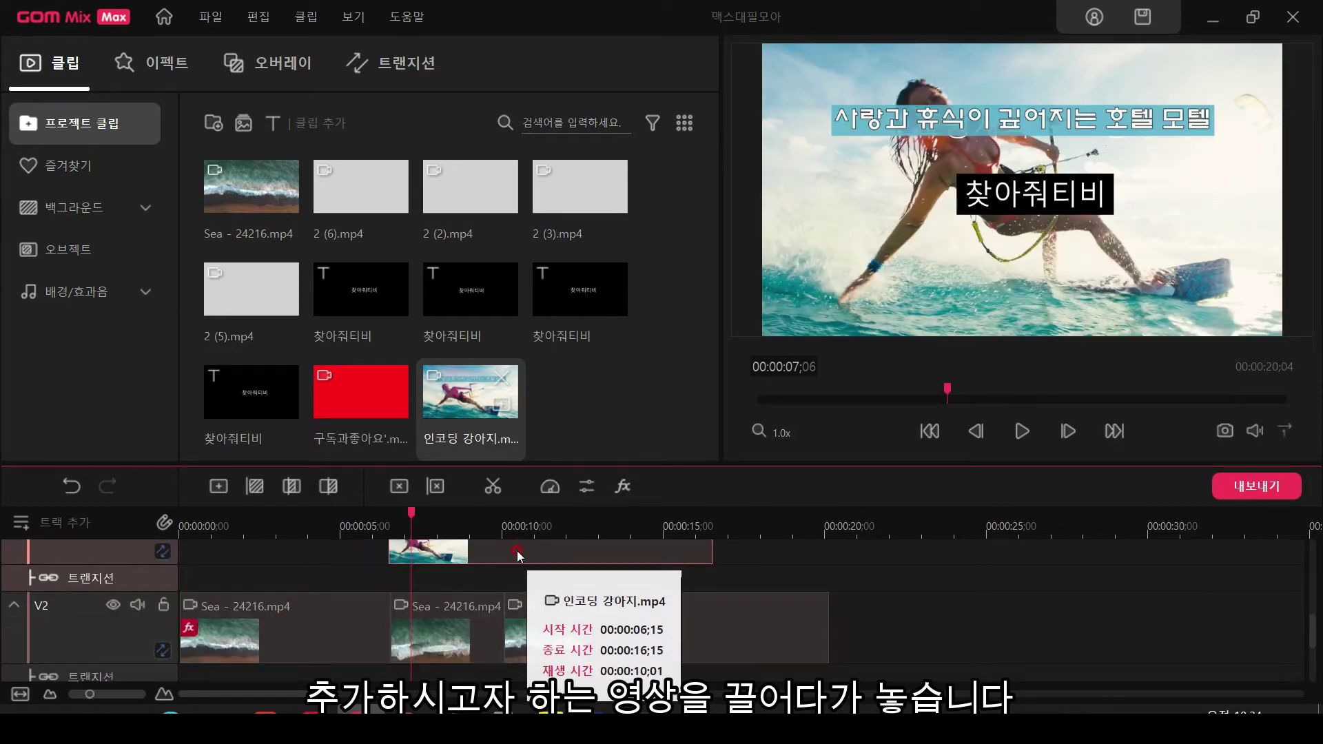
left_click(391, 527)
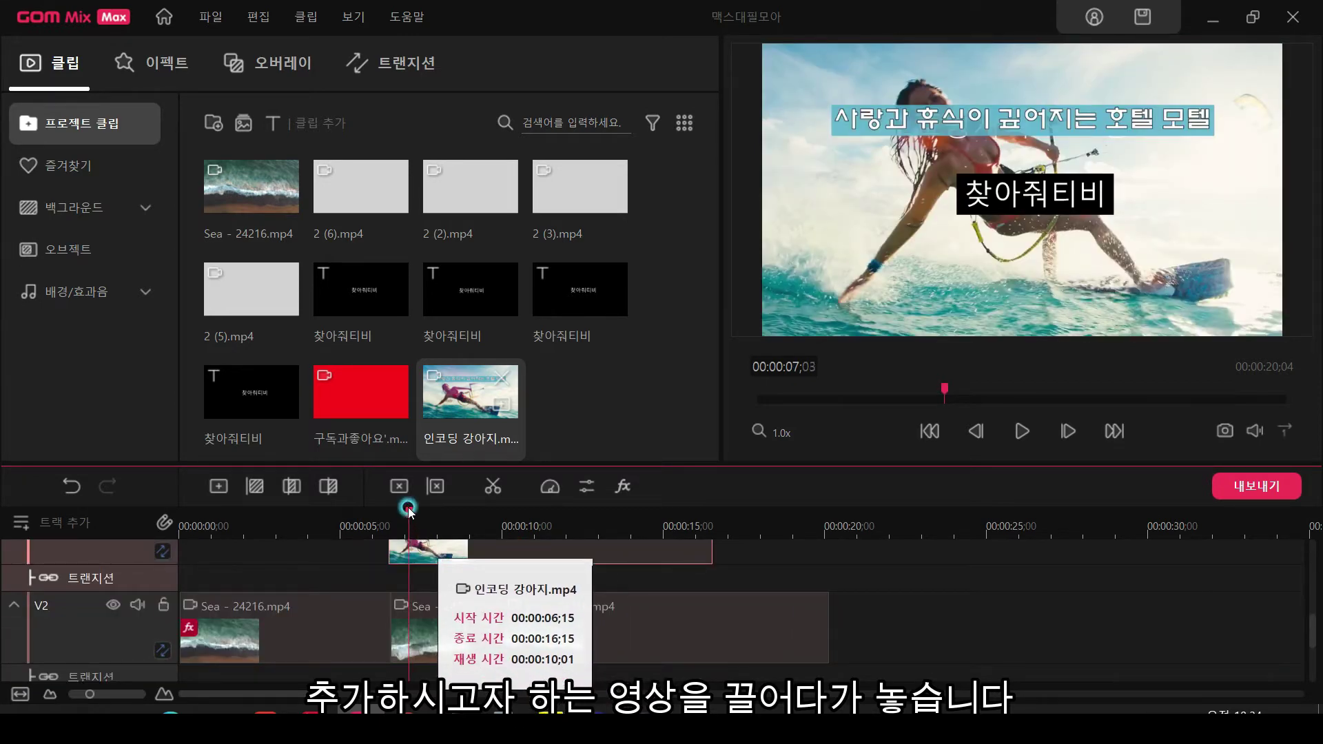
right_click(455, 549)
left_click(501, 127)
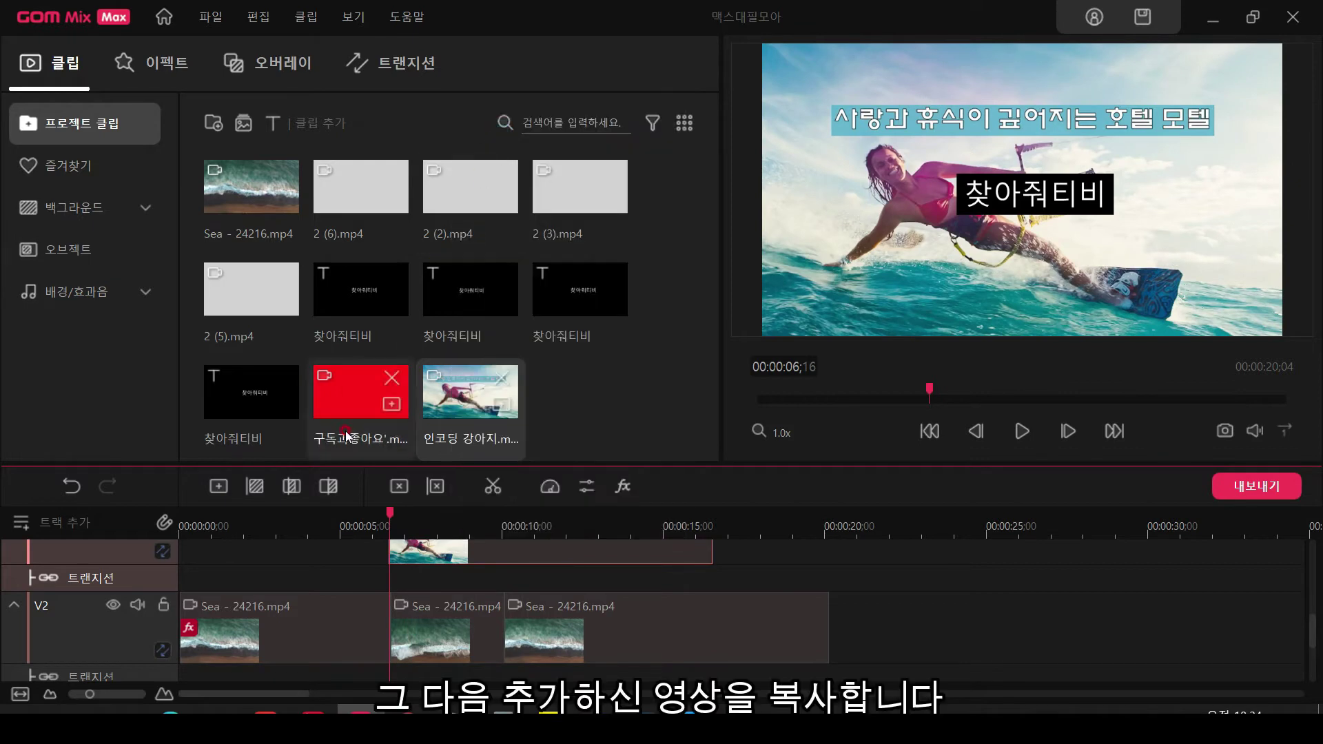
On track V2, set the playhead to 00:00:06;17 and paste the copied clip there with the 삽입 option
left_click(75, 630)
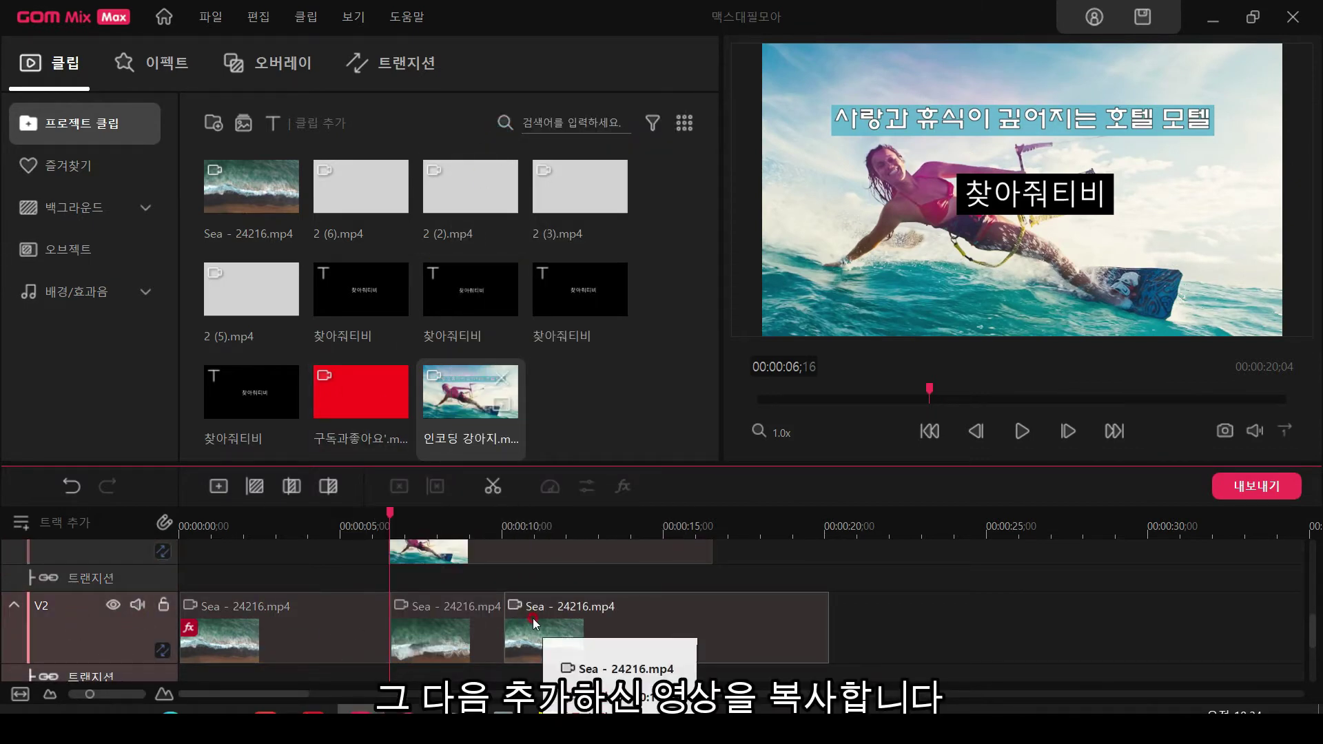
left_click(398, 532)
mouse_move(399, 532)
left_mouse_down()
mouse_move(463, 534)
mouse_move(391, 535)
left_mouse_up()
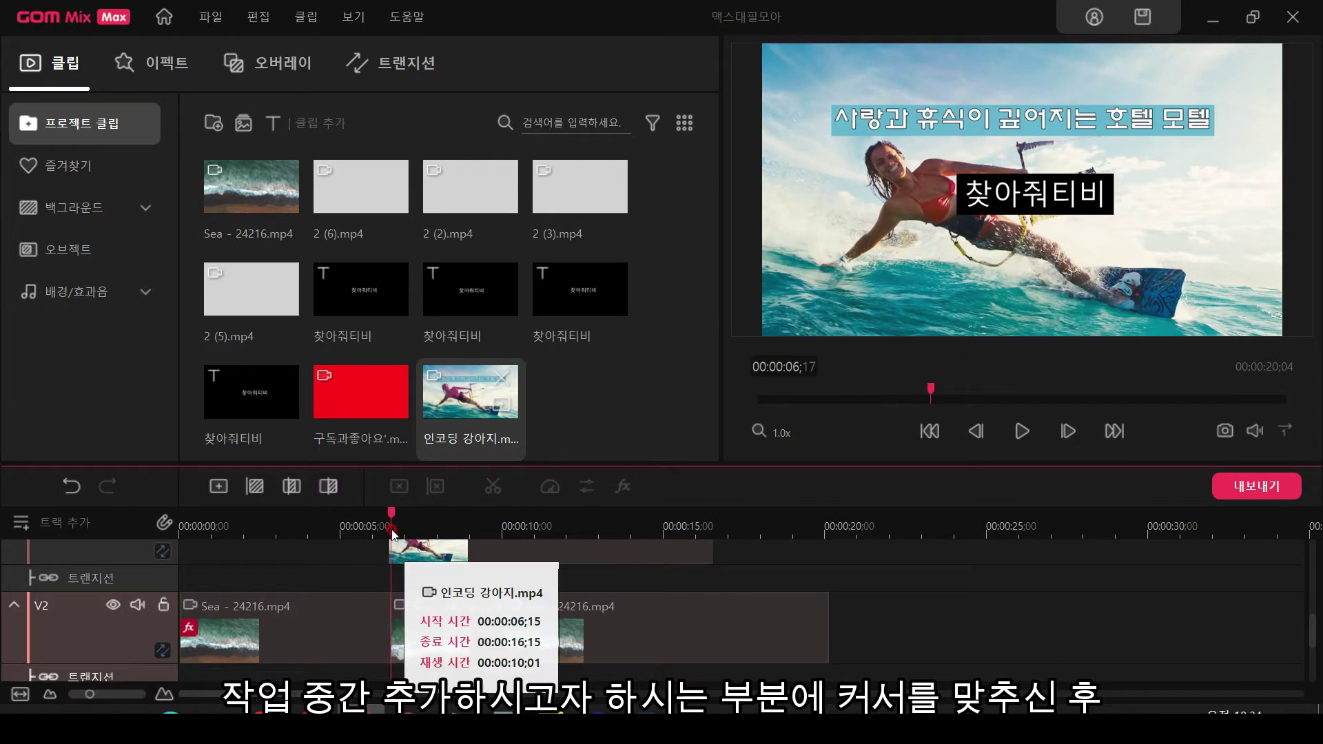
right_click(393, 614)
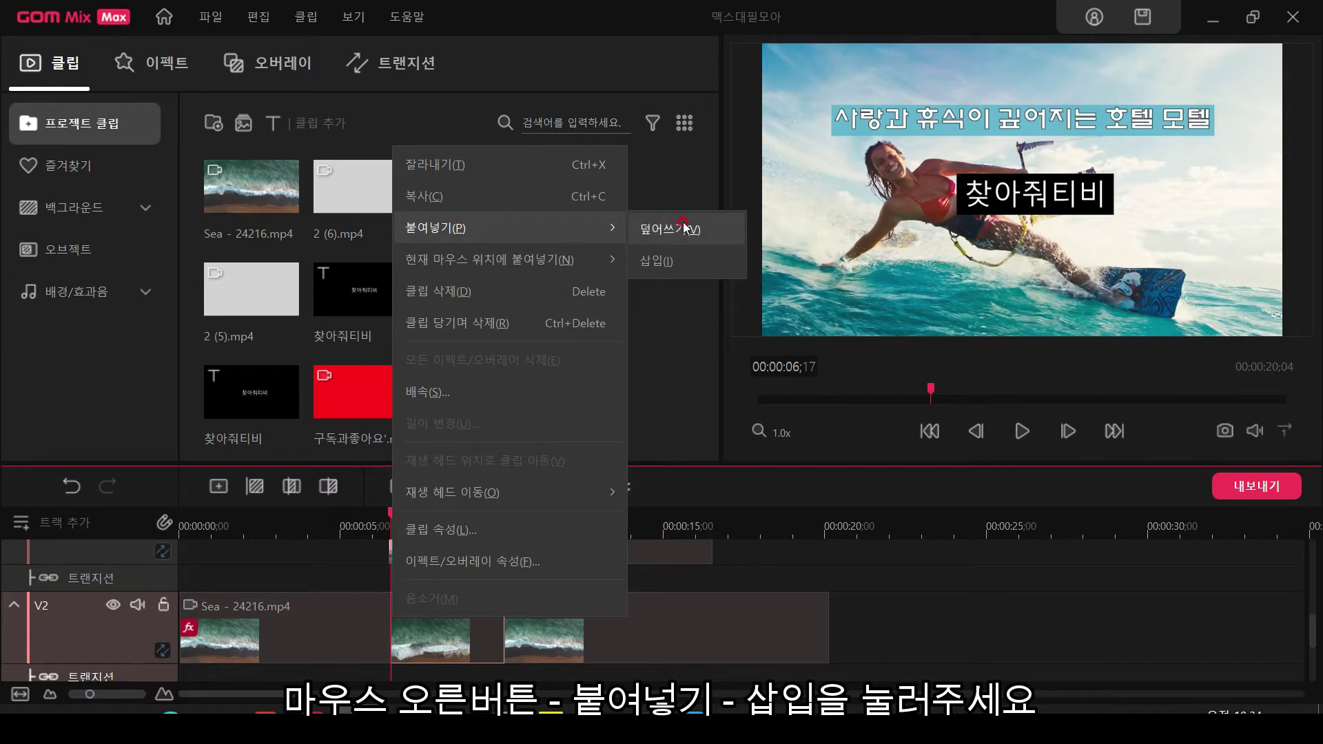
left_click(684, 261)
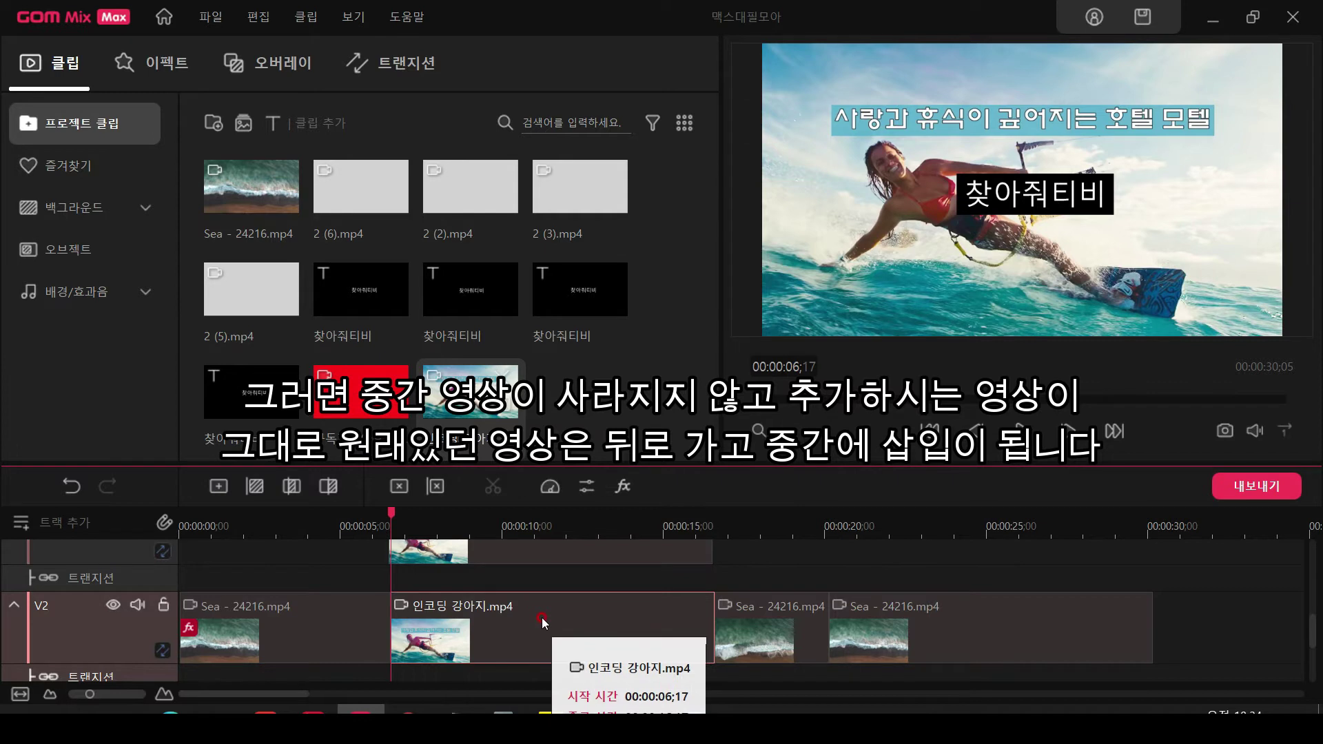
Paste the copied clip in front of the 찾아줘티비 subtitle on track V5 with the 삽입 option
scroll(544, 620, "up", 1)
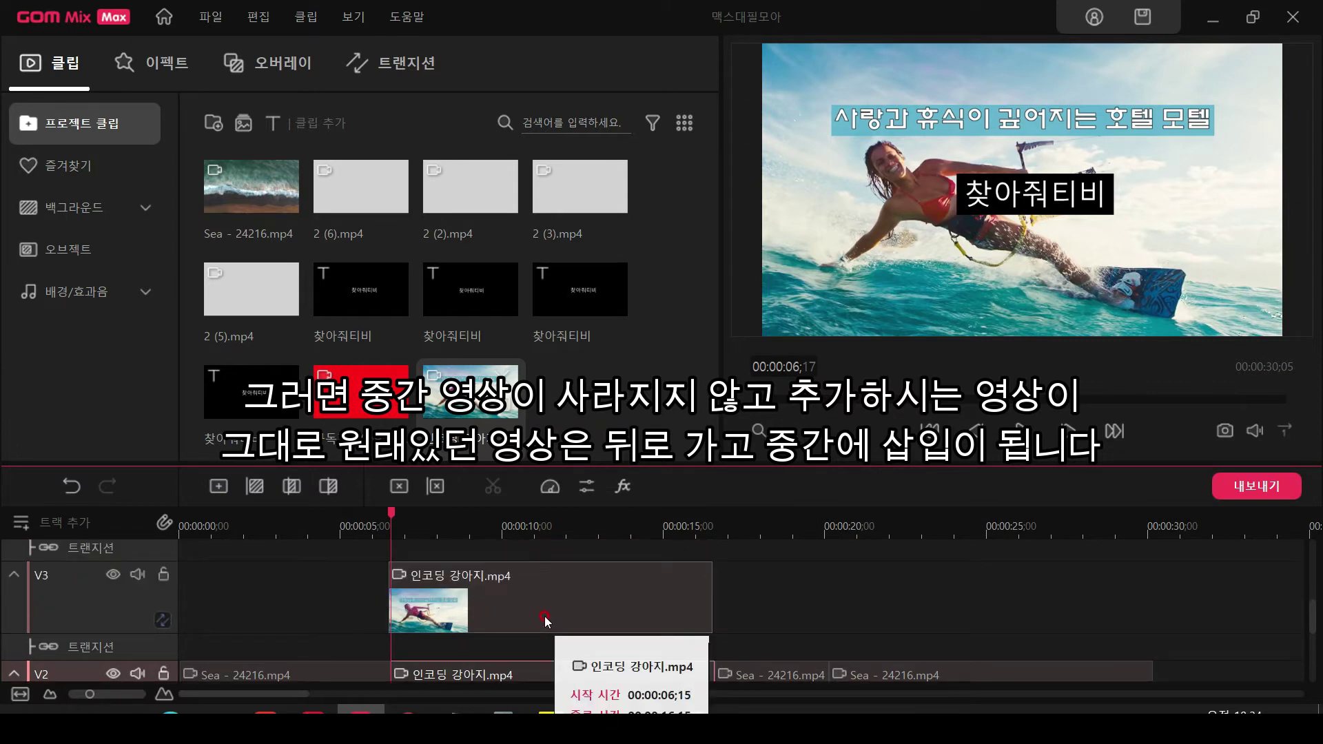
scroll(544, 621, "up", 2)
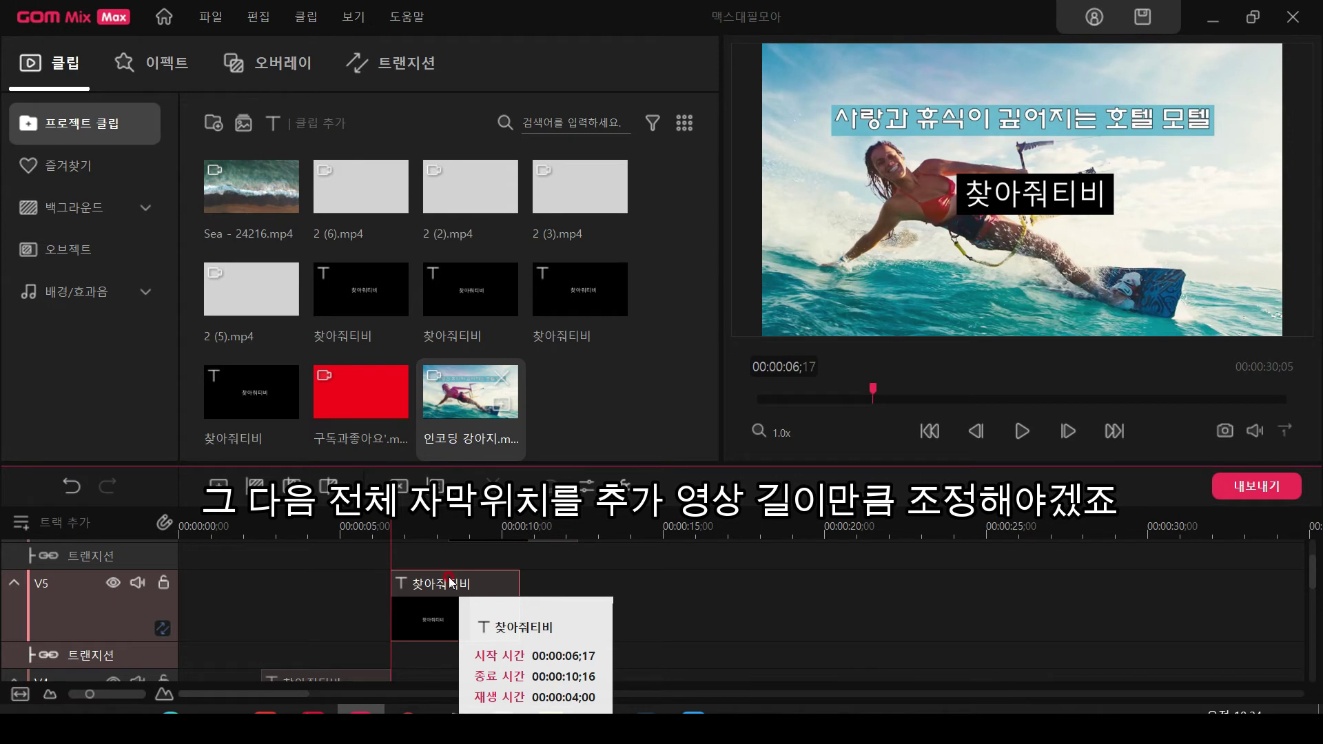
scroll(450, 583, "down", 1)
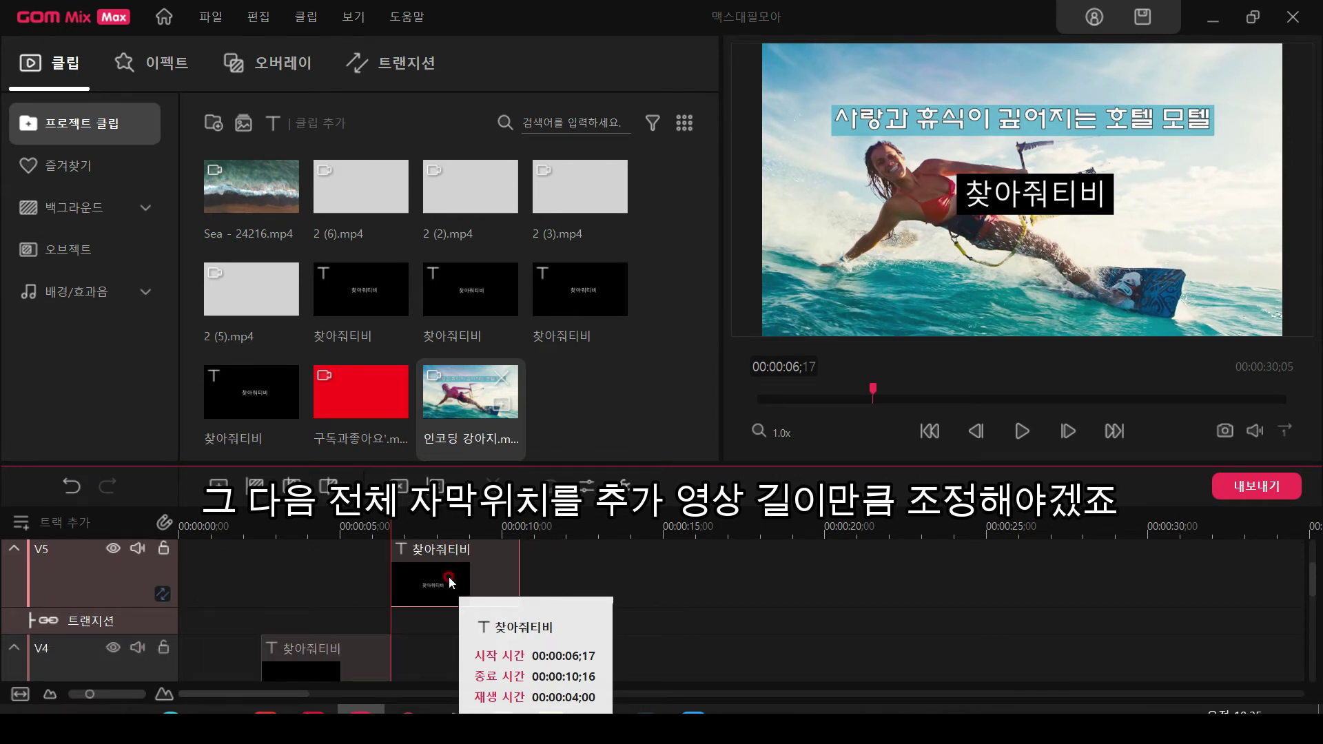
scroll(450, 582, "up", 2)
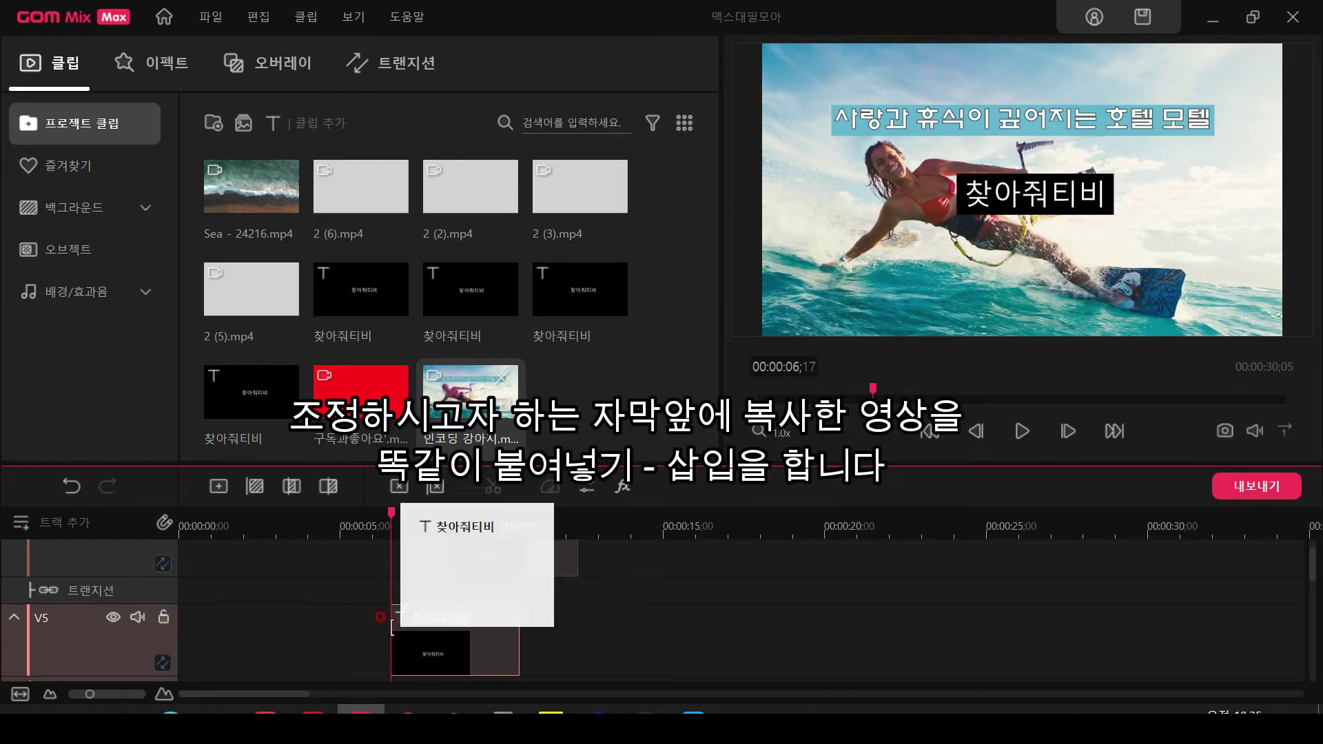
right_click(392, 629)
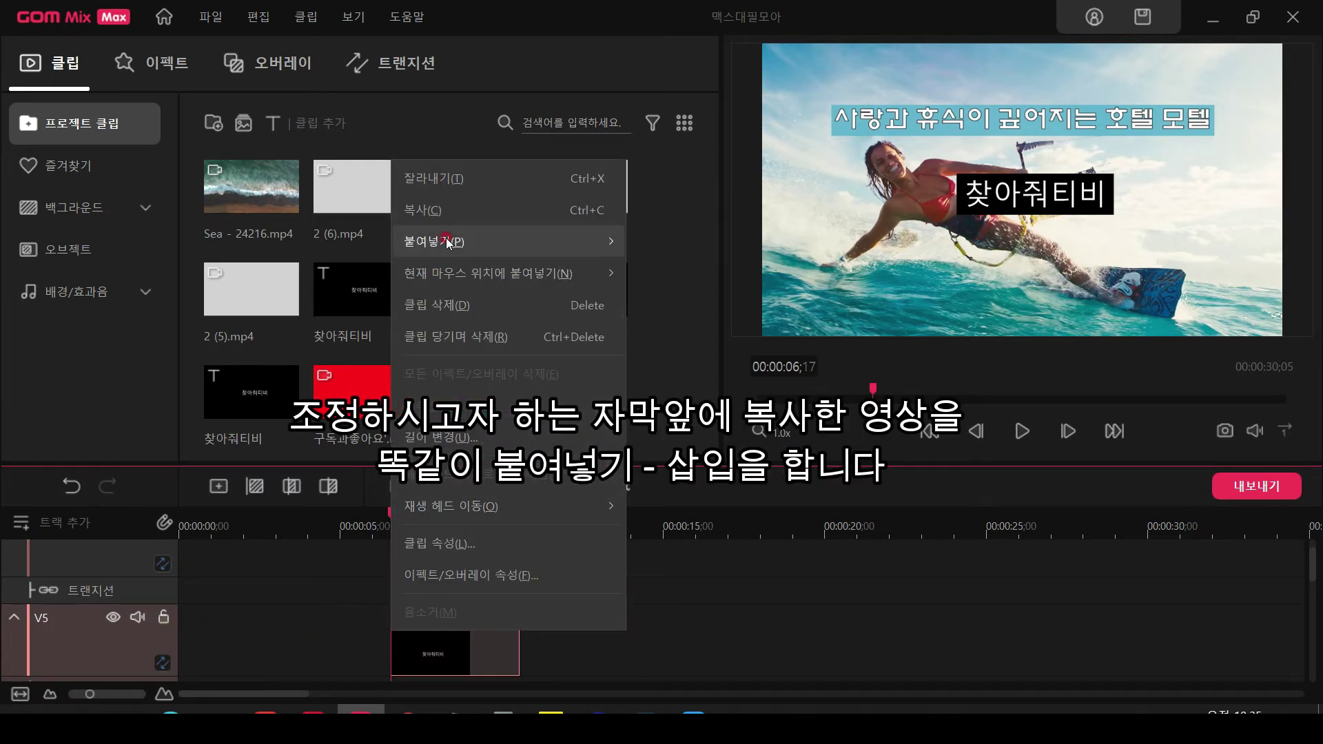
mouse_move(446, 240)
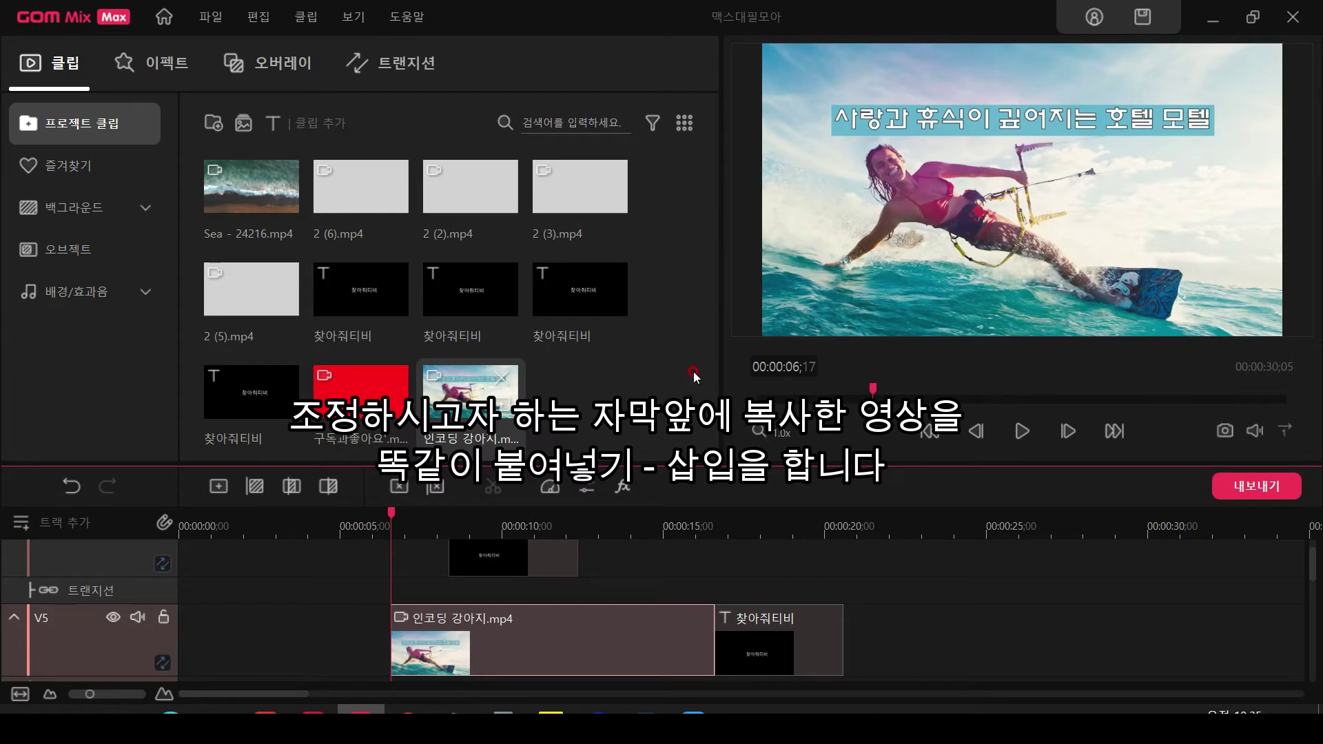
Delete the pasted 인코딩 강아지.mp4 clip from track V5, keeping the subtitle at its shifted position
scroll(738, 585, "down", 4)
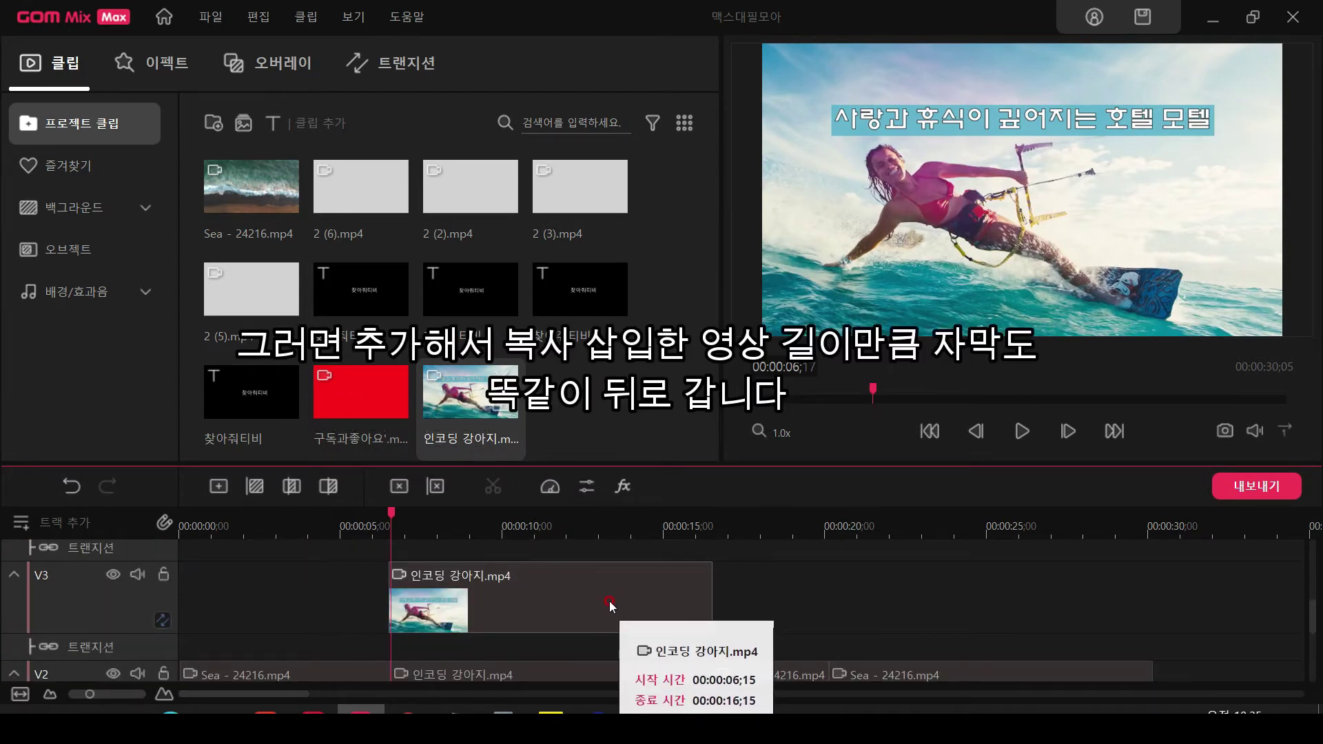
scroll(696, 592, "up", 4)
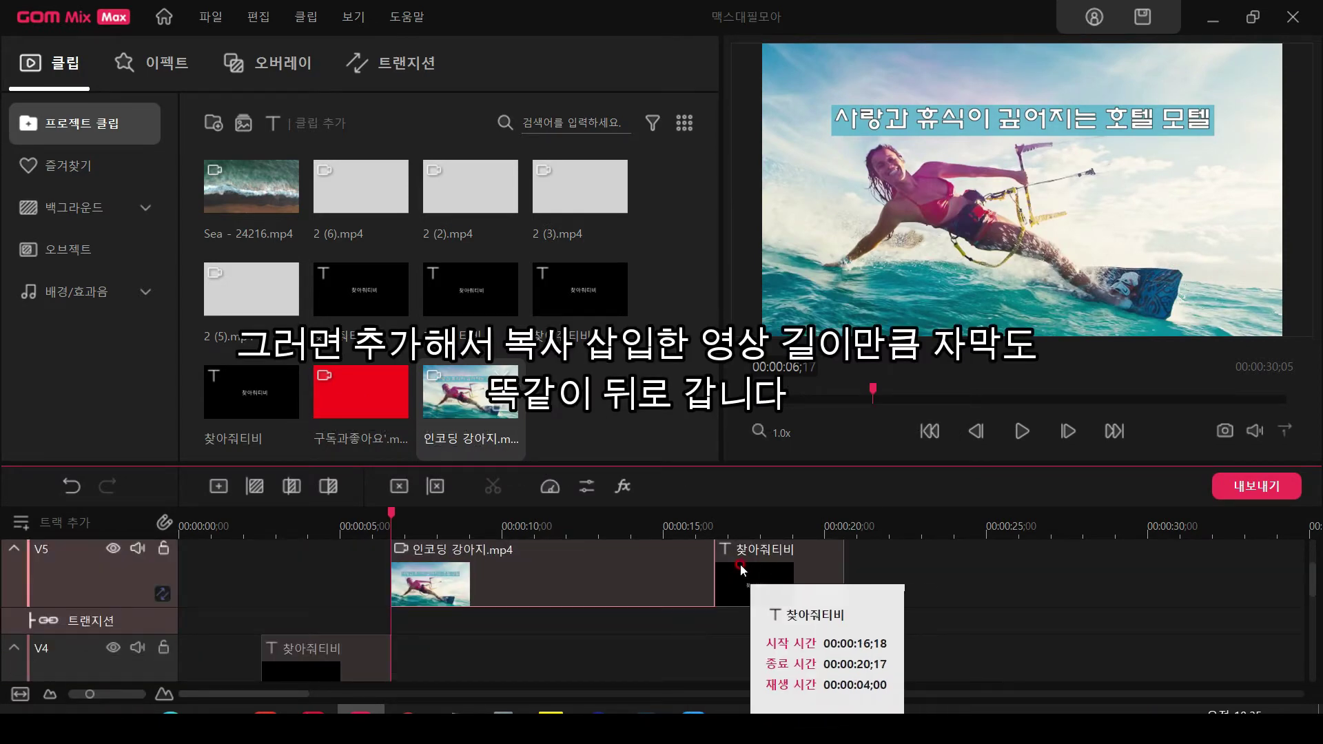
scroll(796, 624, "up", 1)
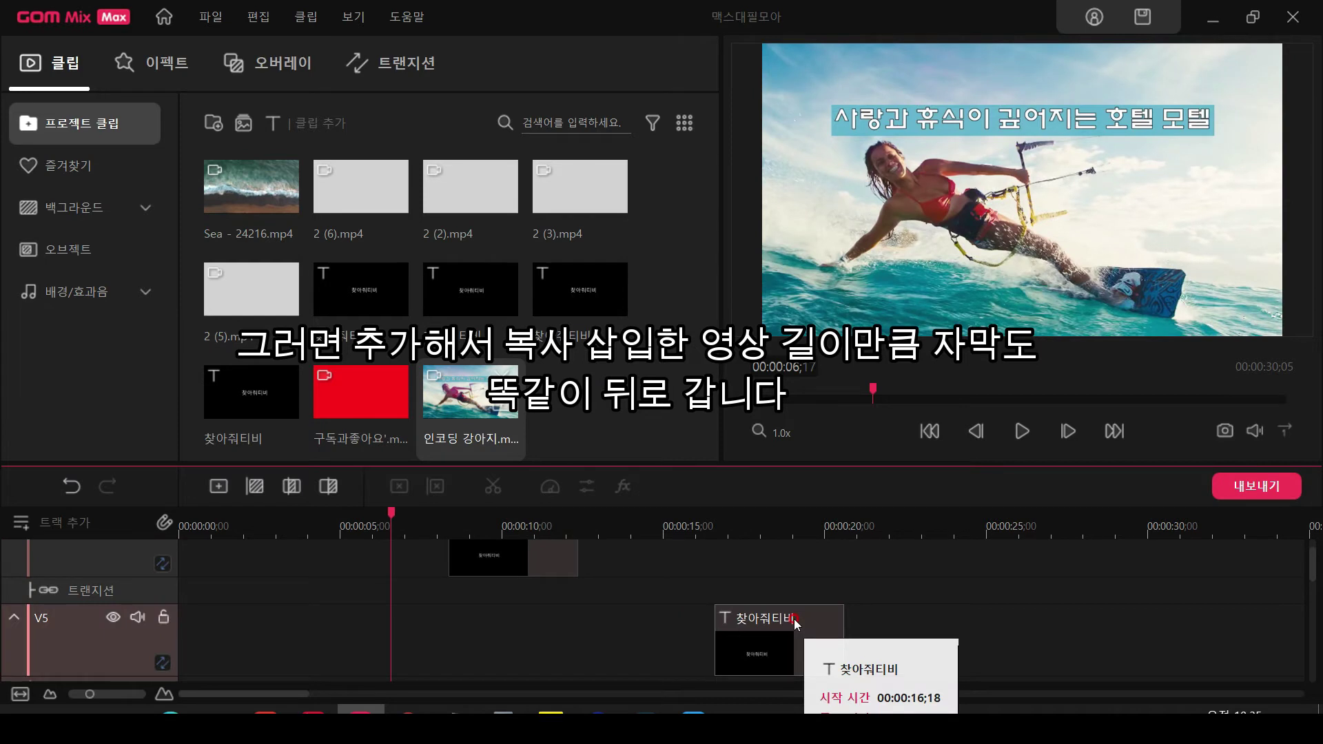
scroll(796, 623, "down", 1)
scroll(796, 623, "up", 1)
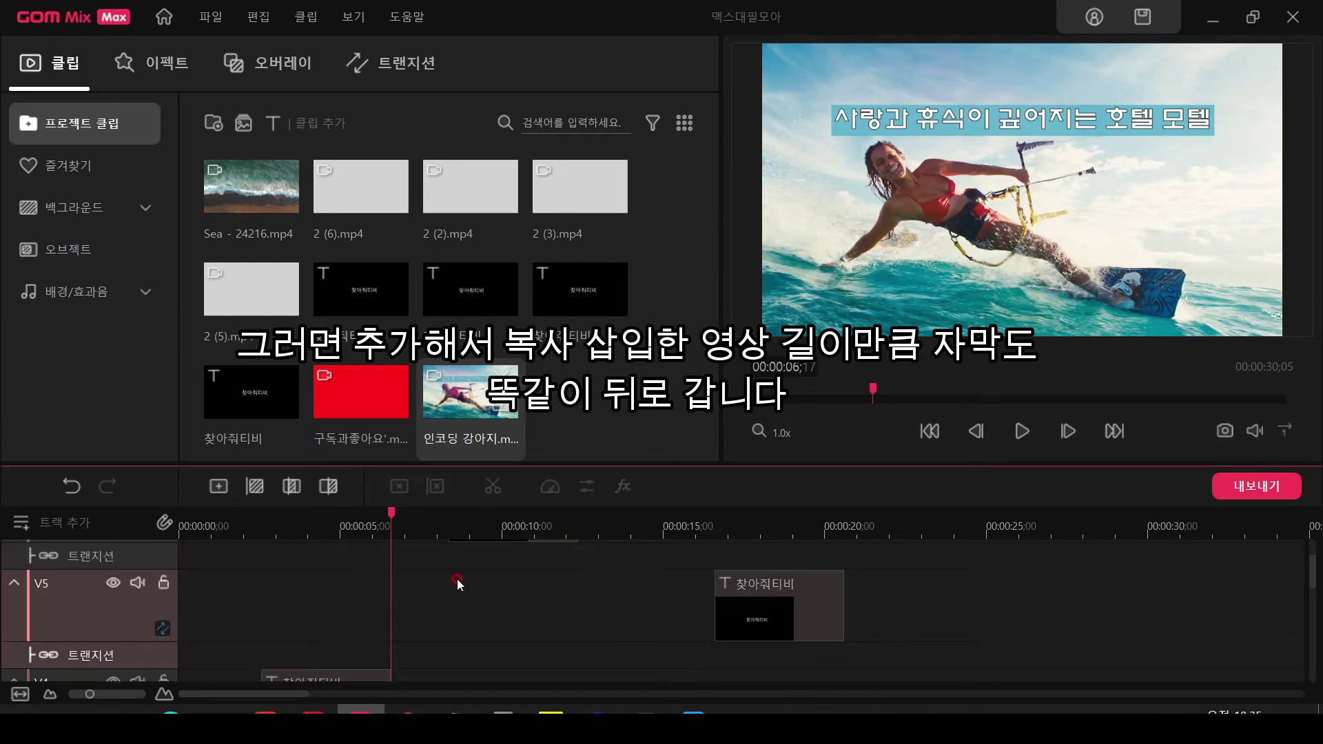
Delete the original 인코딩 강아지.mp4 clip from track V3, leaving the inserted copy on track V2
scroll(457, 579, "down", 3)
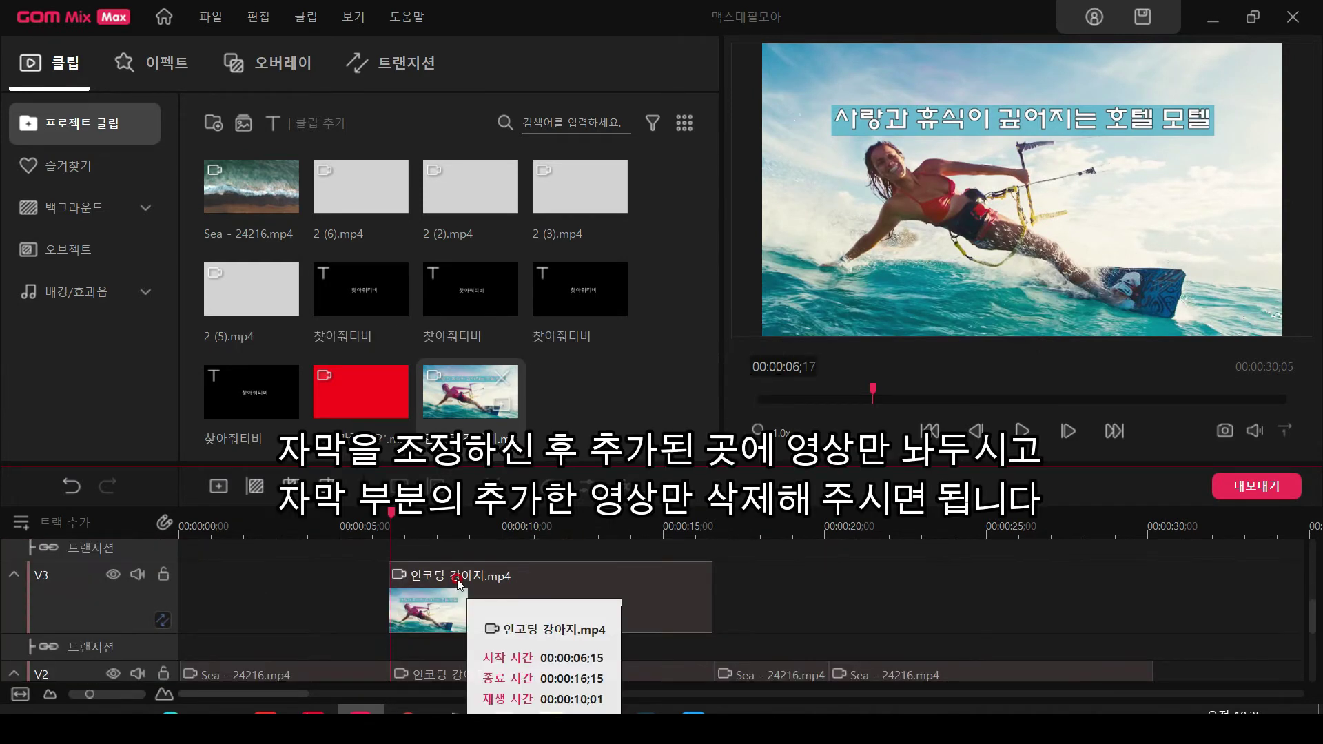
scroll(466, 587, "down", 1)
right_click(482, 551)
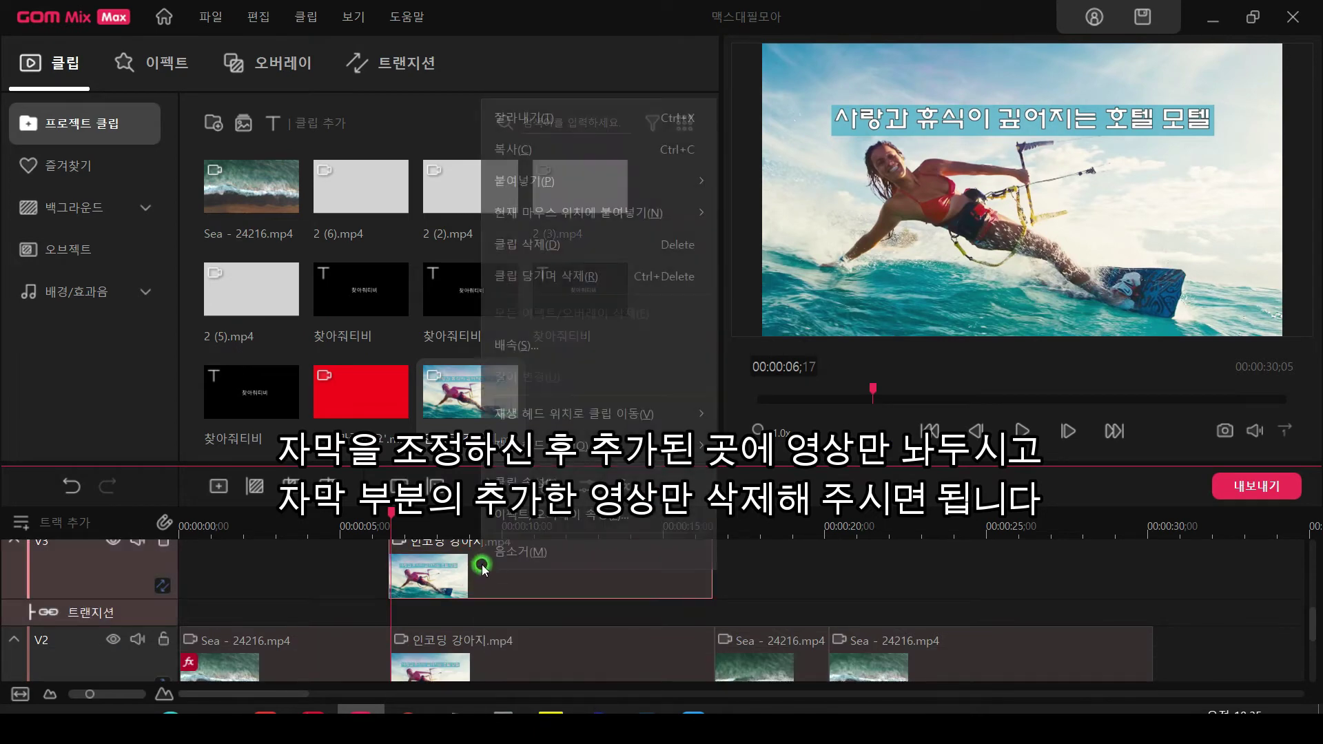
left_click(528, 245)
Check the positions of the 찾아줘티비 subtitles and the video clips across tracks V6 down to Master V1
scroll(574, 567, "up", 4)
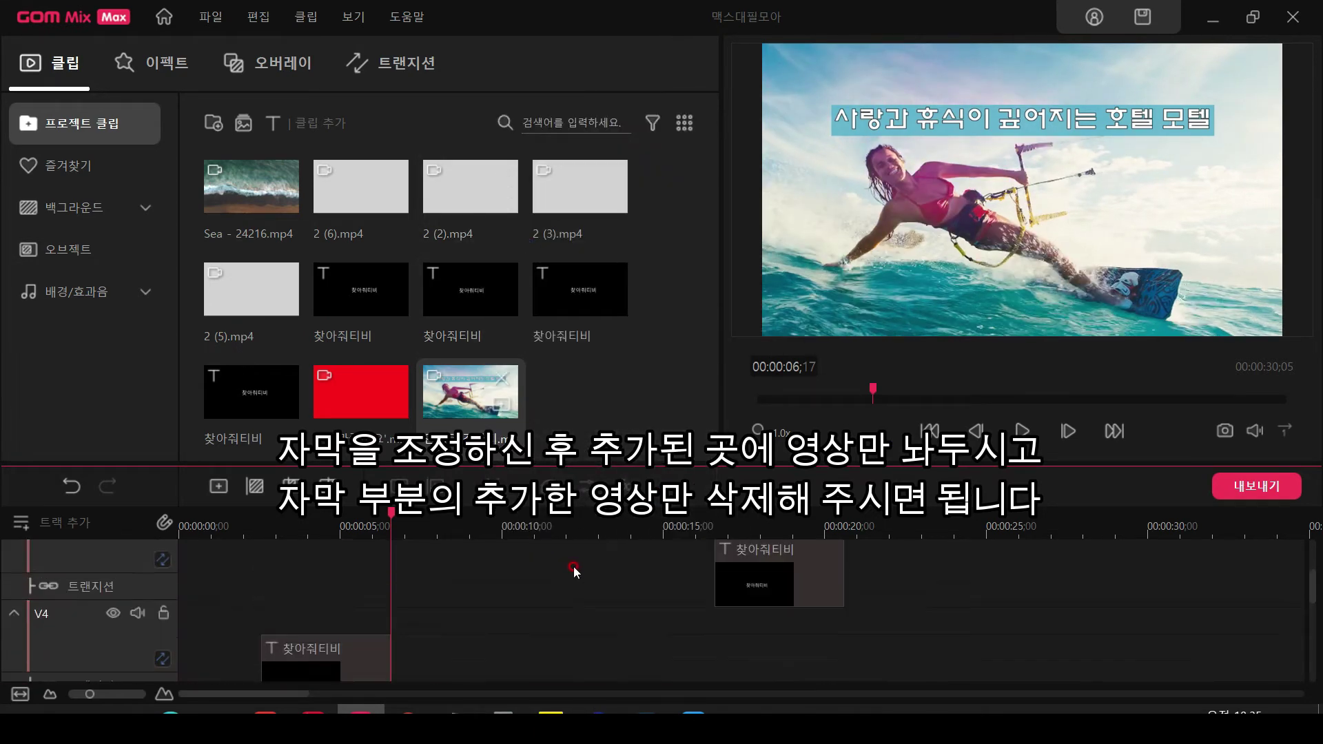
scroll(573, 567, "up", 1)
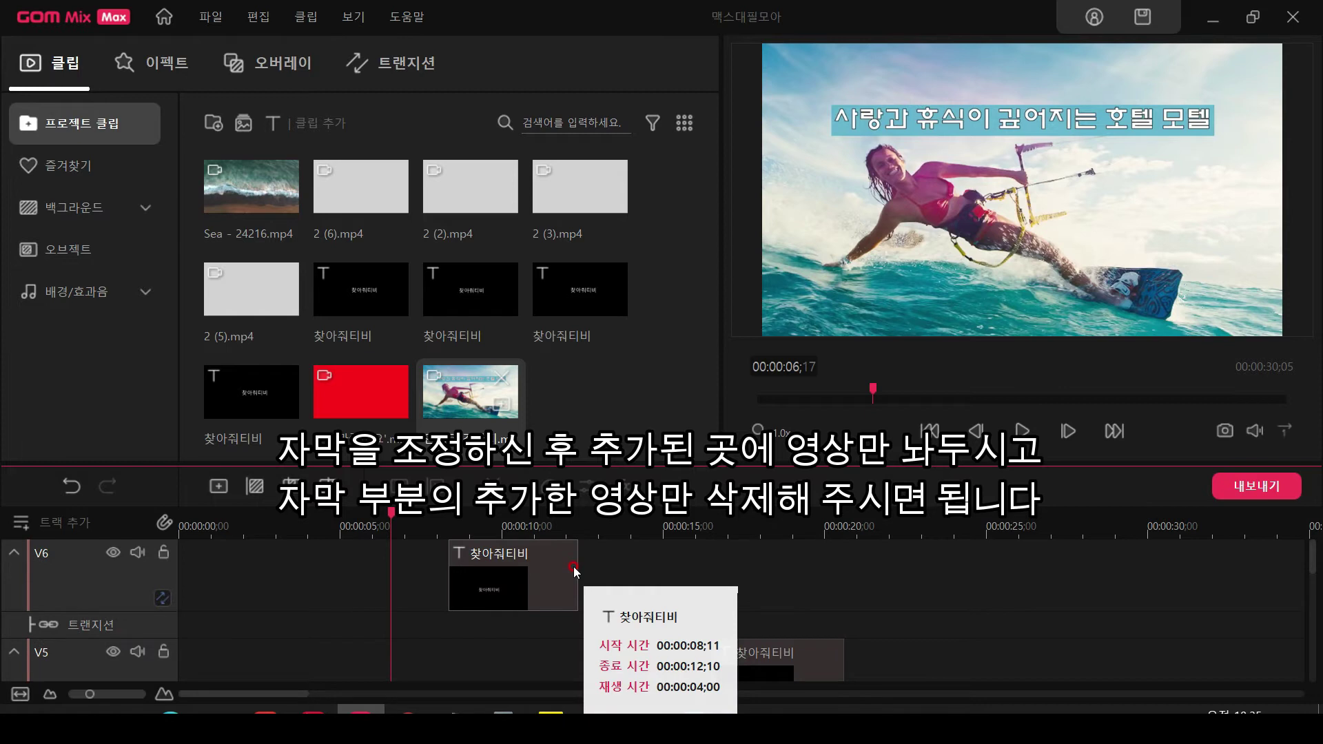
scroll(573, 567, "down", 2)
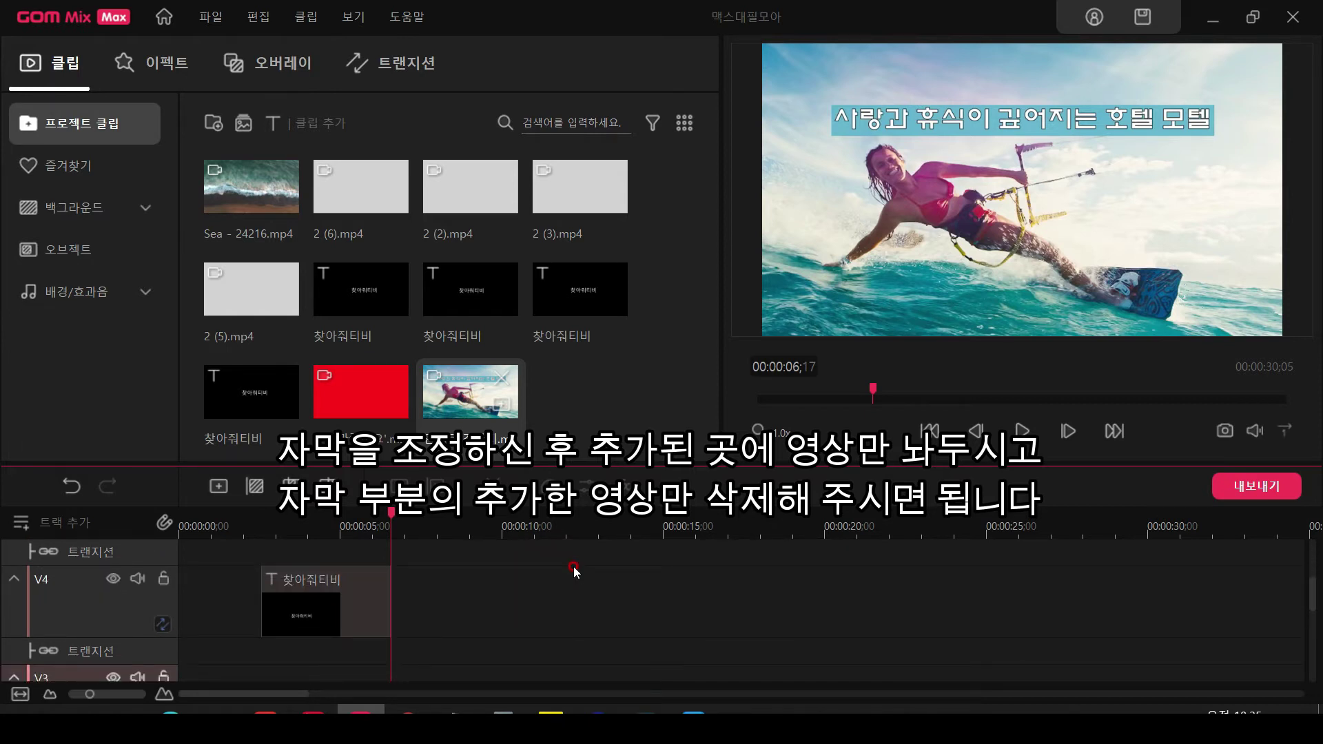
scroll(573, 567, "down", 2)
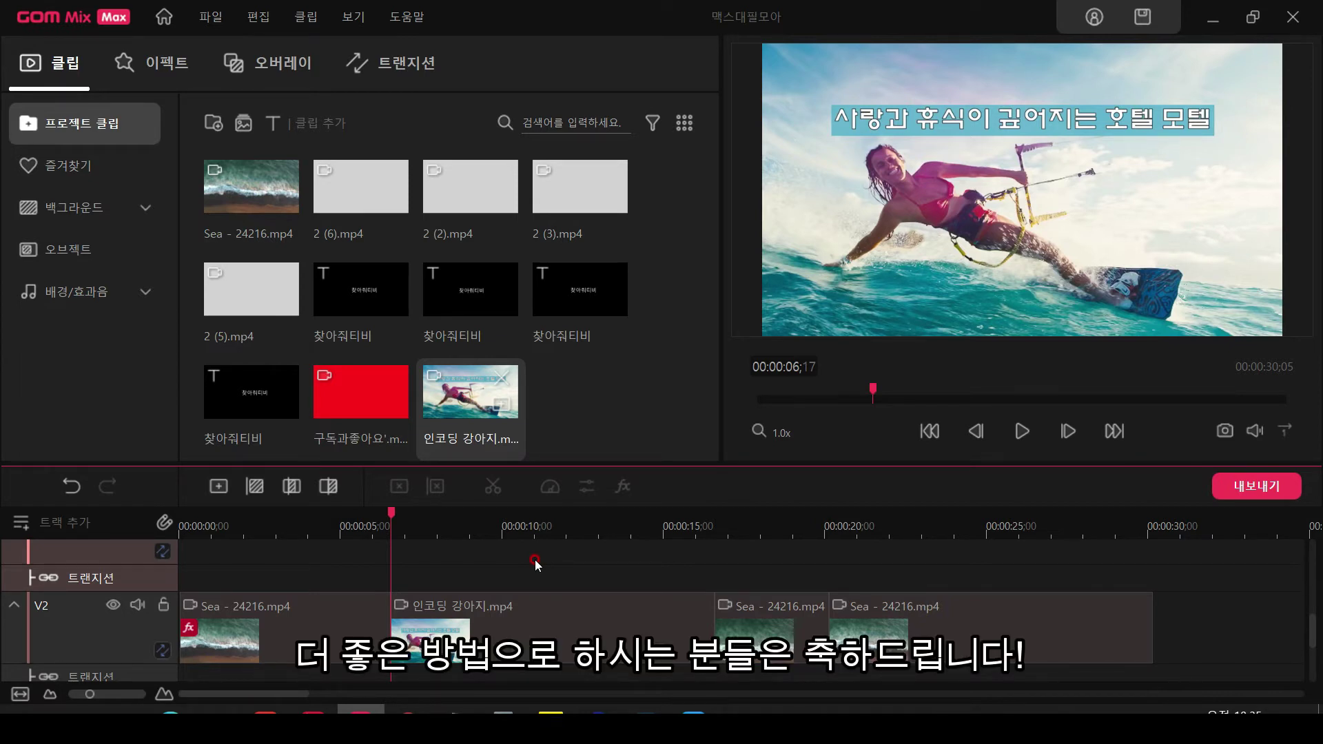
scroll(538, 565, "up", 3)
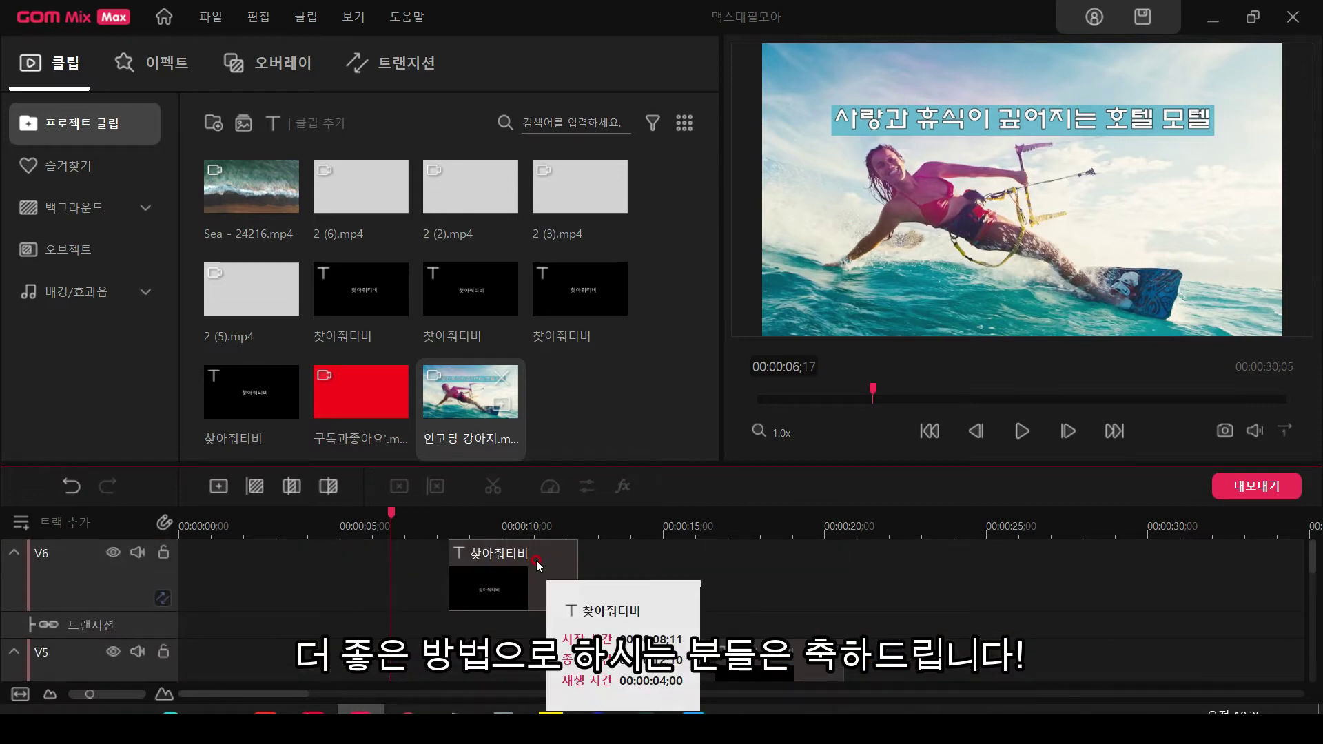
scroll(538, 565, "down", 3)
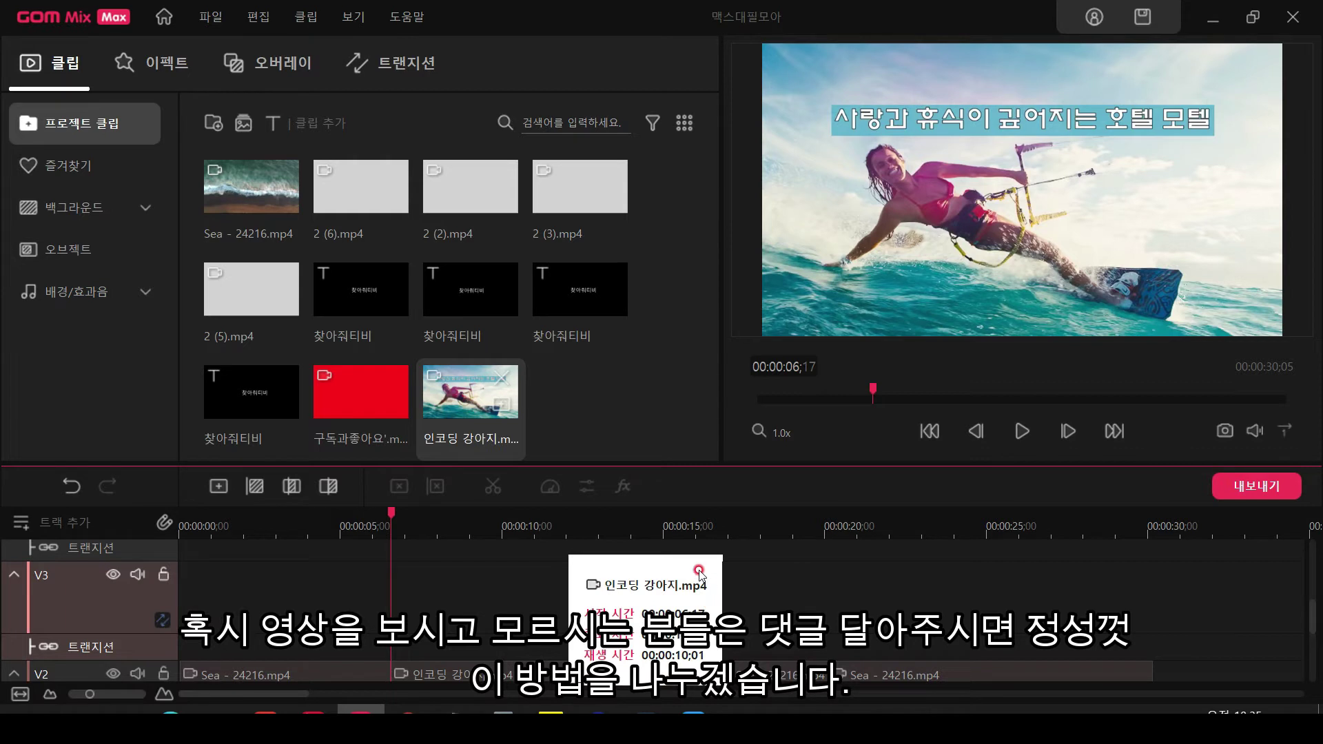
scroll(512, 679, "down", 2)
scroll(486, 520, "down", 1)
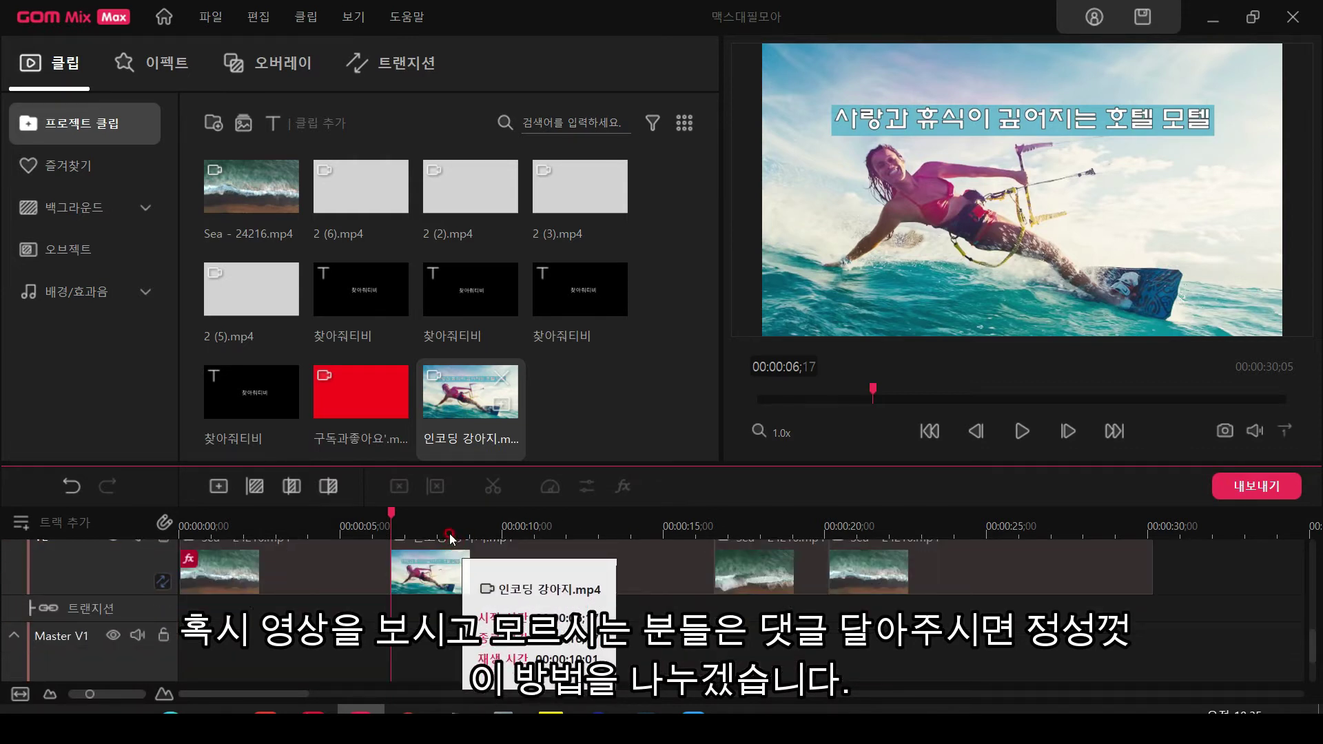
Try to select all the clips on track V2 together with a selection box started from the empty Master V1 track
left_click(429, 647)
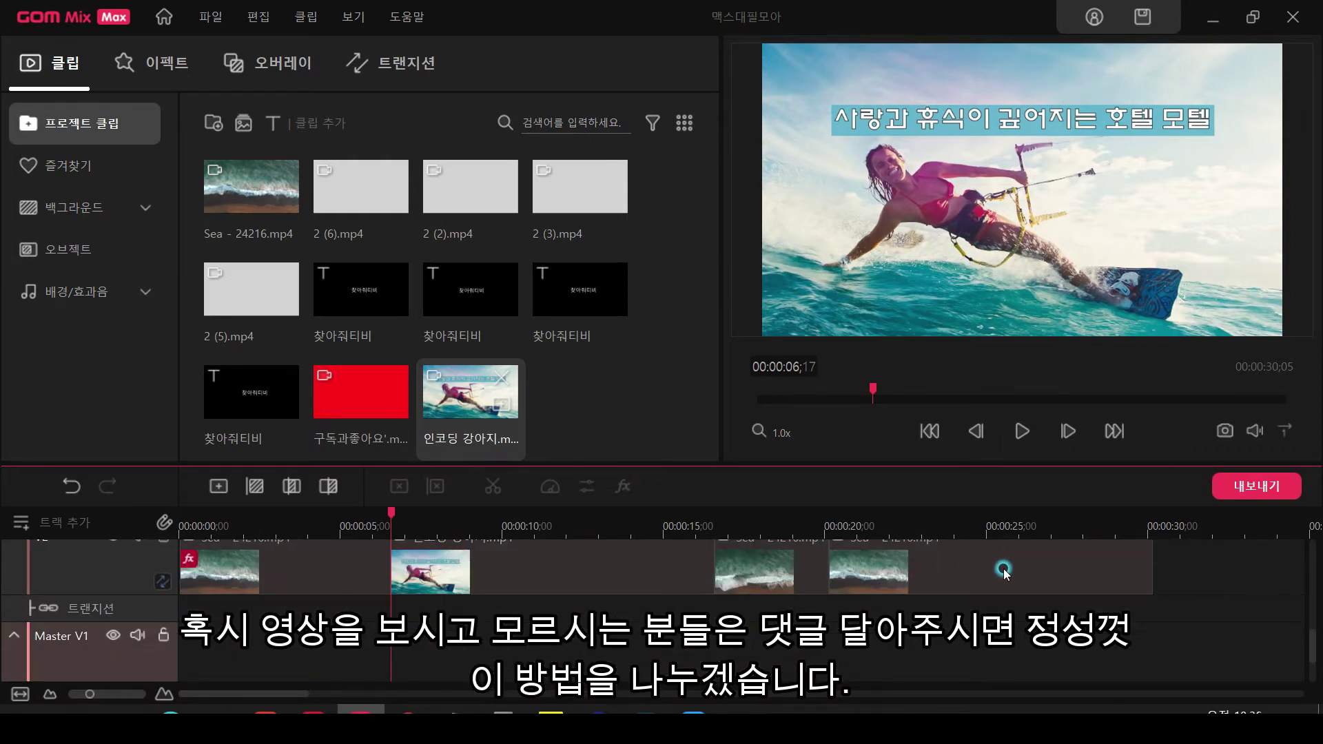
left_click(248, 559)
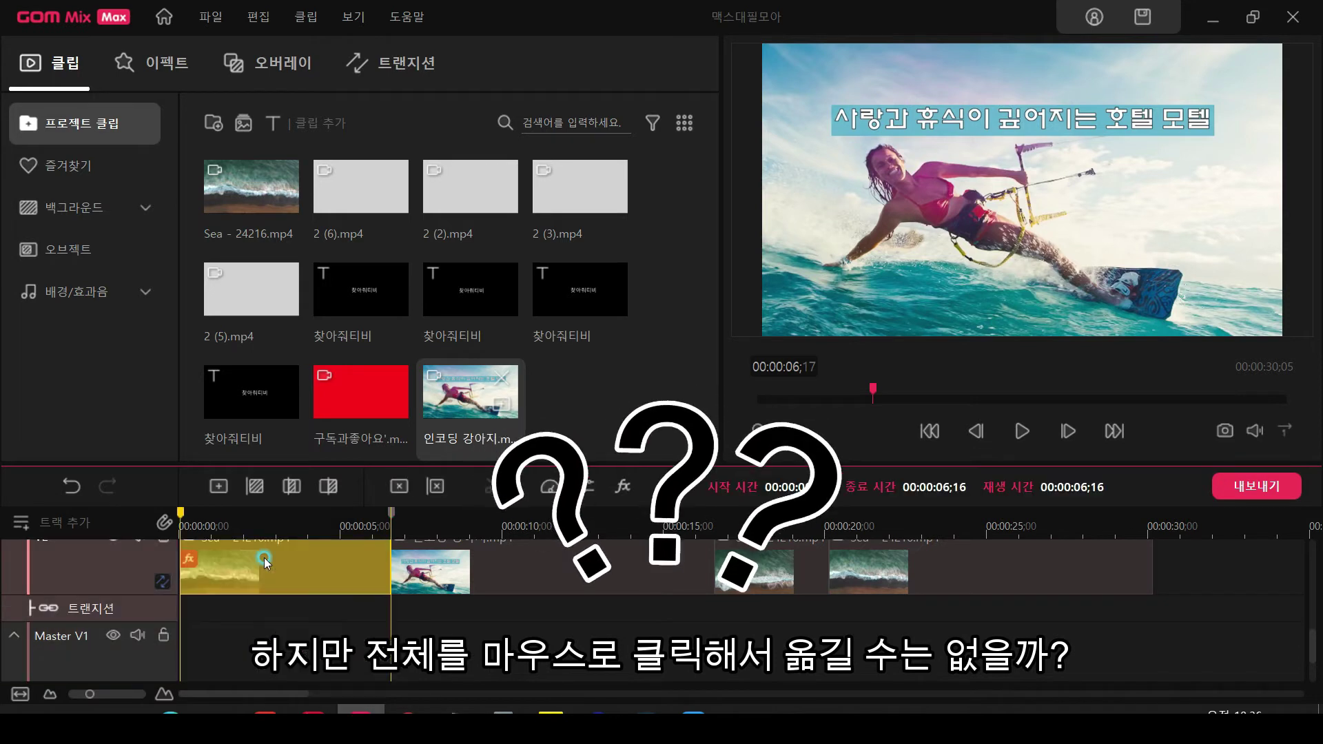
left_click(441, 637)
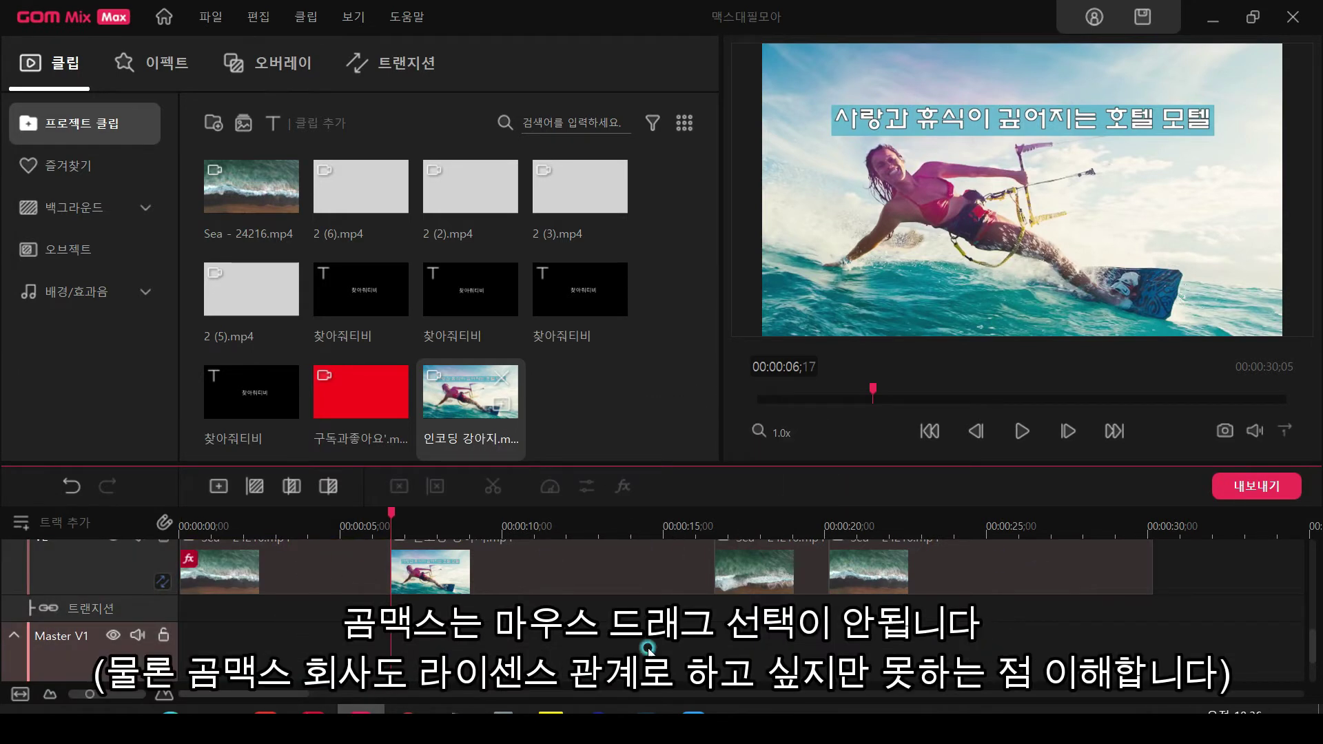
left_click(987, 650)
left_click(274, 632)
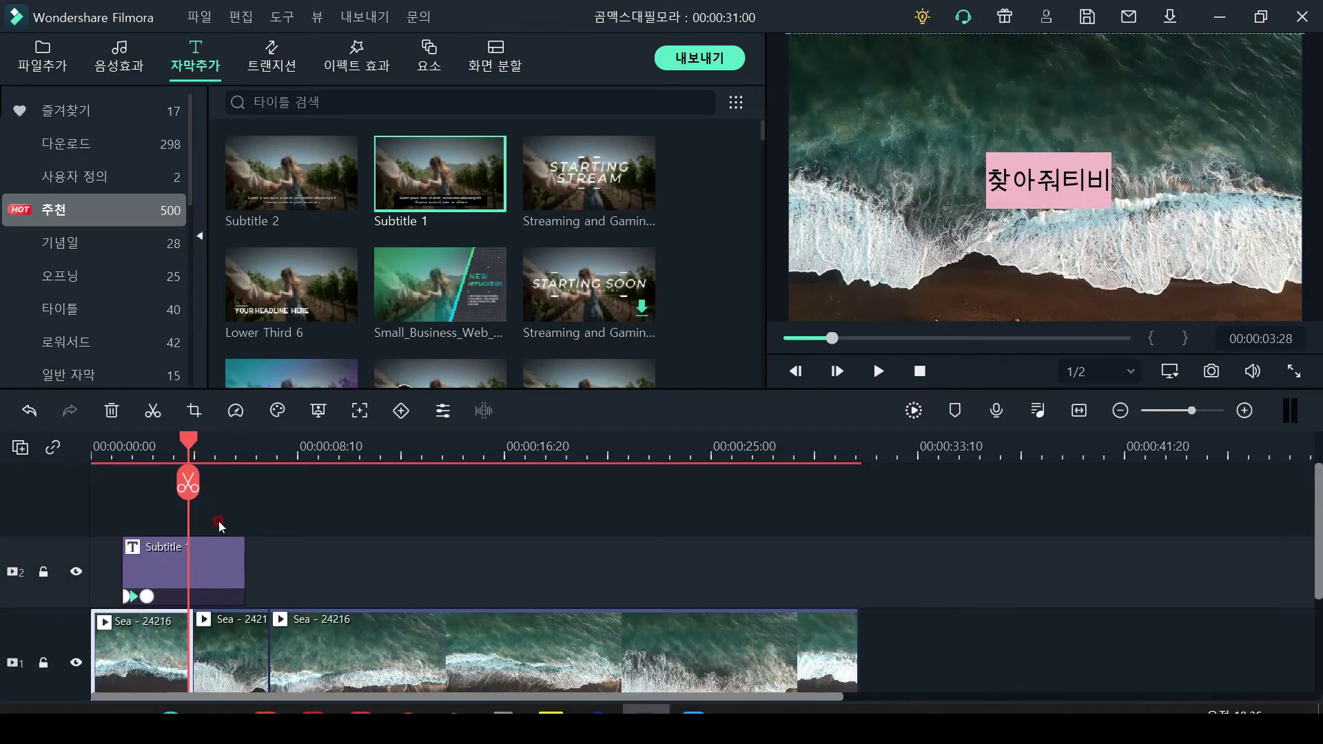
In Filmora, insert media clip 2 (6) between the first and second Sea - 24216 clips on video track 1
left_click(227, 559)
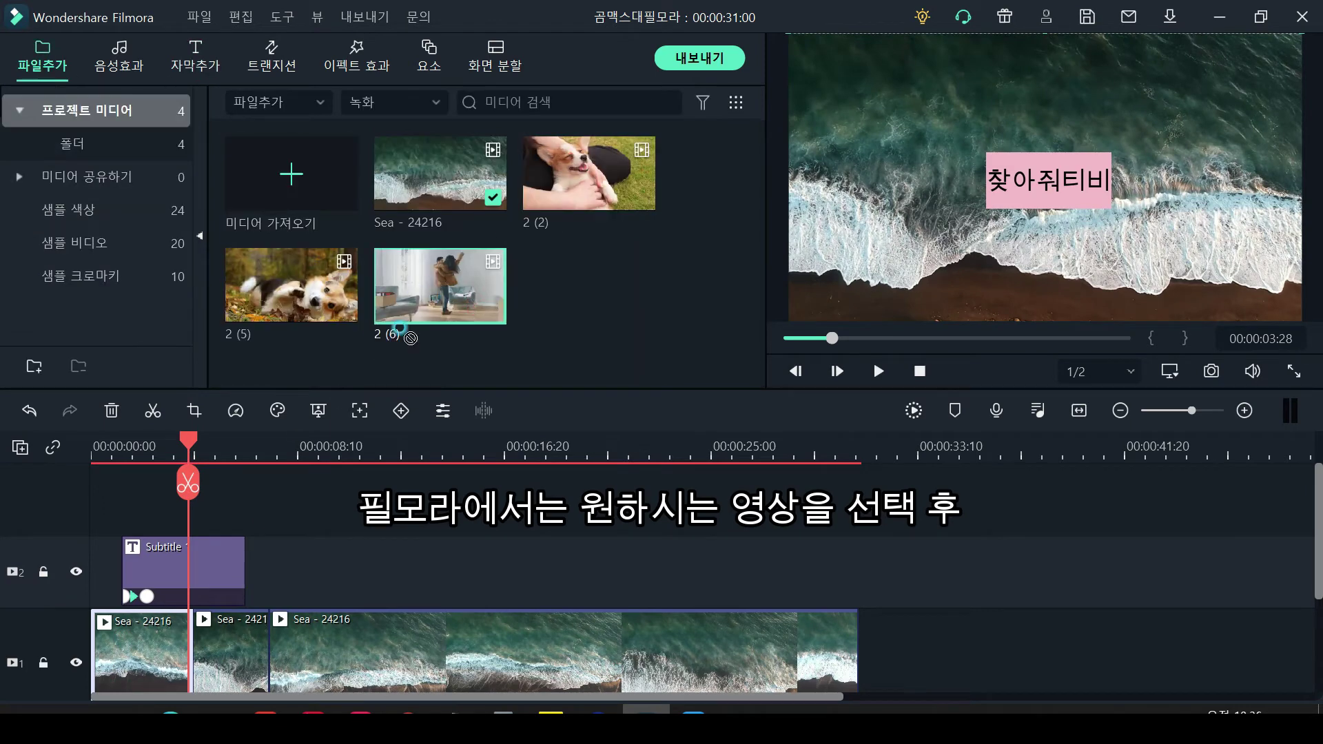
left_click_drag(411, 337, 200, 616)
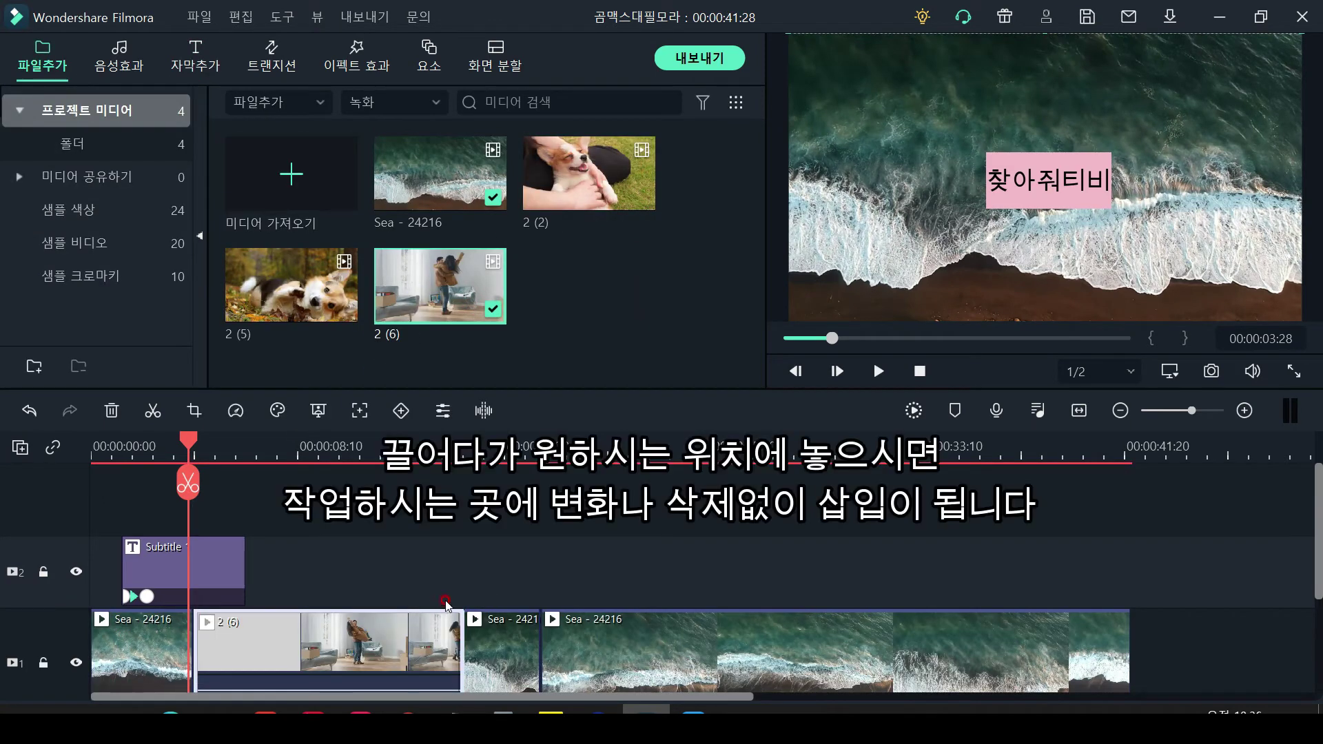
With the inserted clip removed, move Subtitle 1 to the start of the third Sea - 24216 clip and reinsert 2 (6) after the first clip
left_click_drag(355, 641, 367, 590)
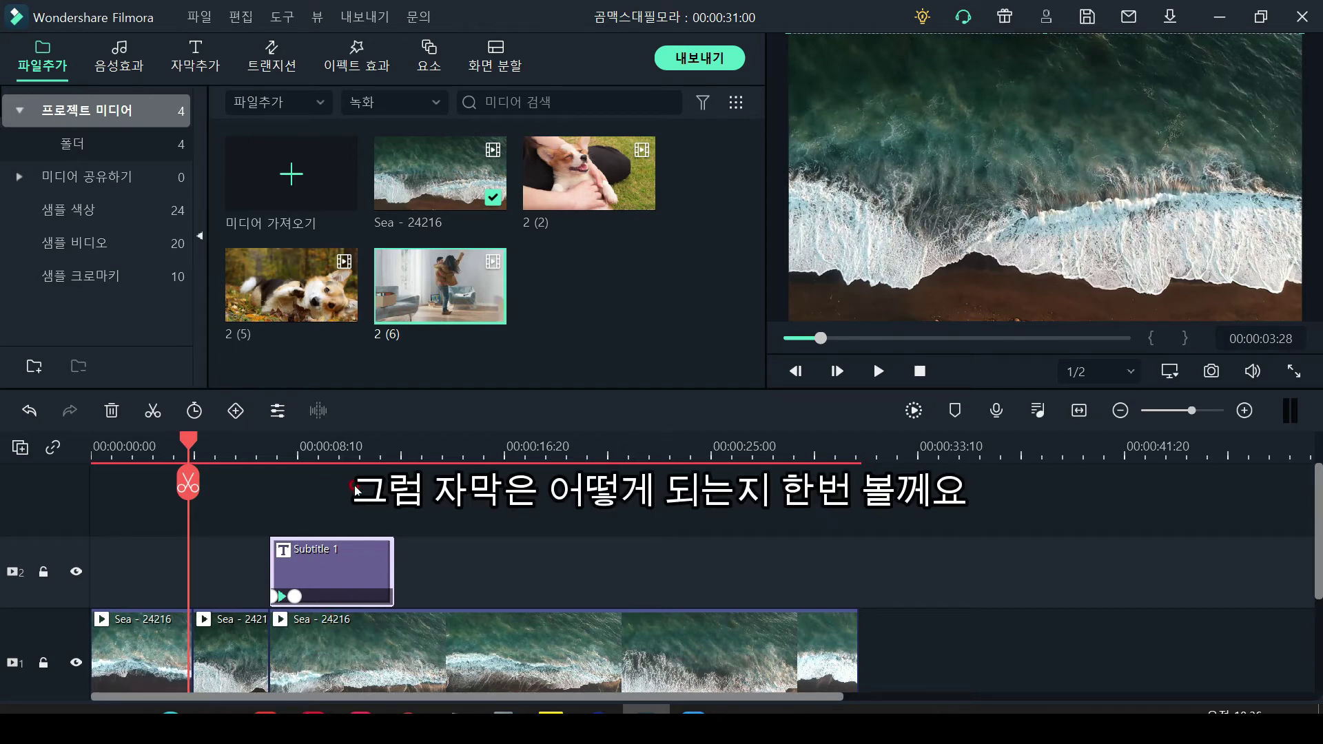
left_click_drag(454, 284, 202, 640)
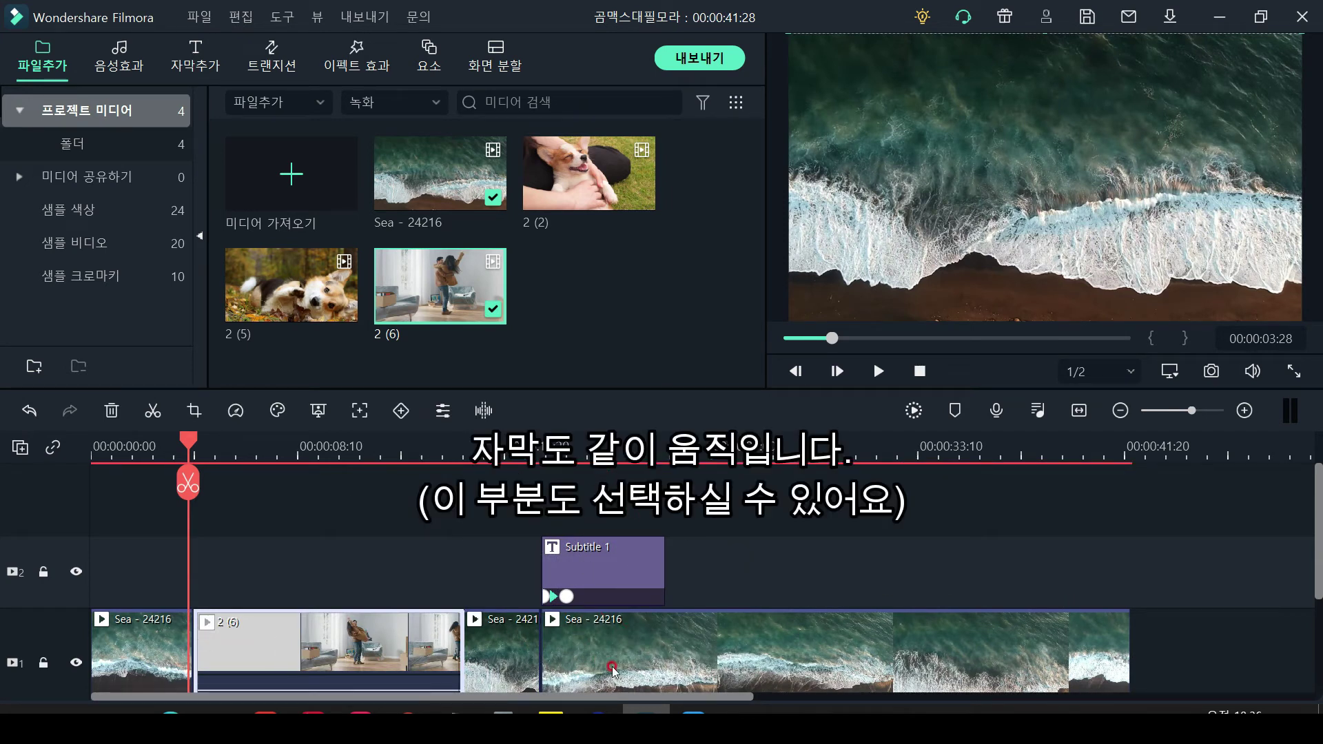
left_click(624, 561)
Ripple-delete the inserted 2 (6) clip from video track 1, and repeat its insertion and removal after the first Sea - 24216 clip
right_click(345, 624)
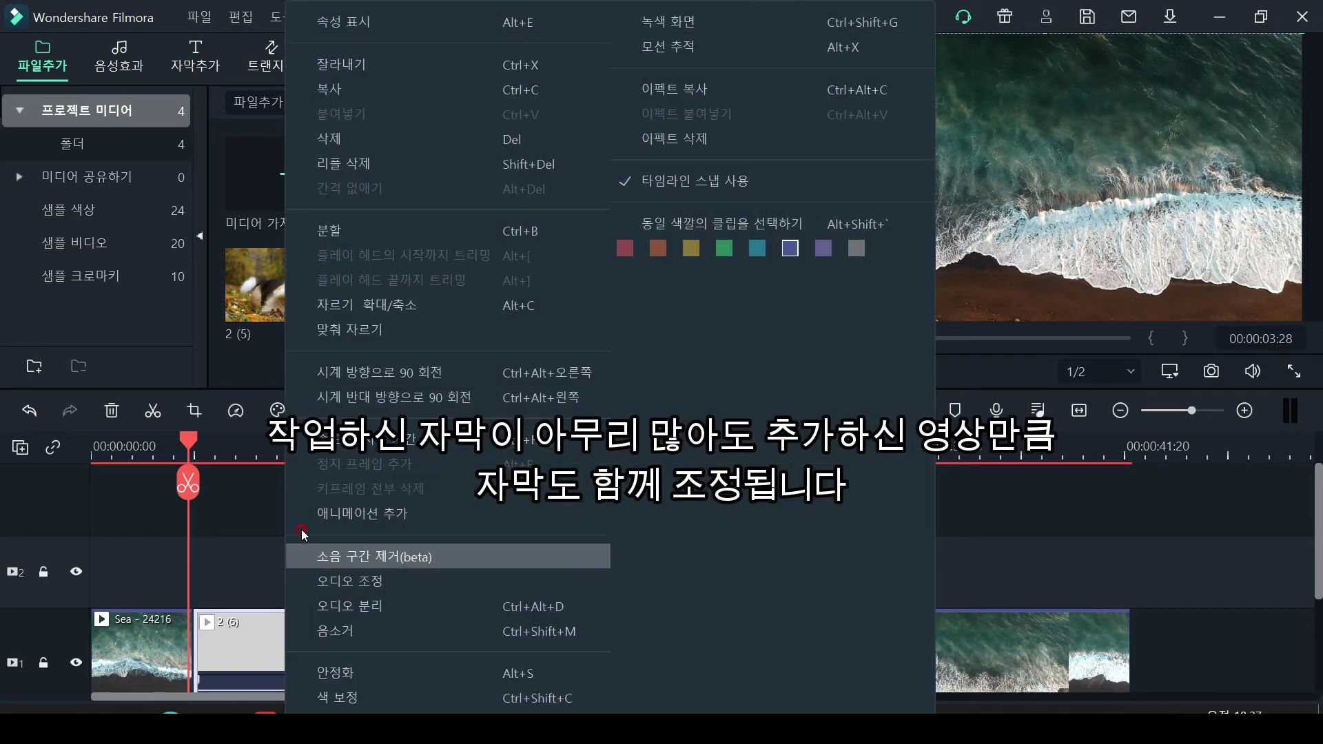
left_click(338, 160)
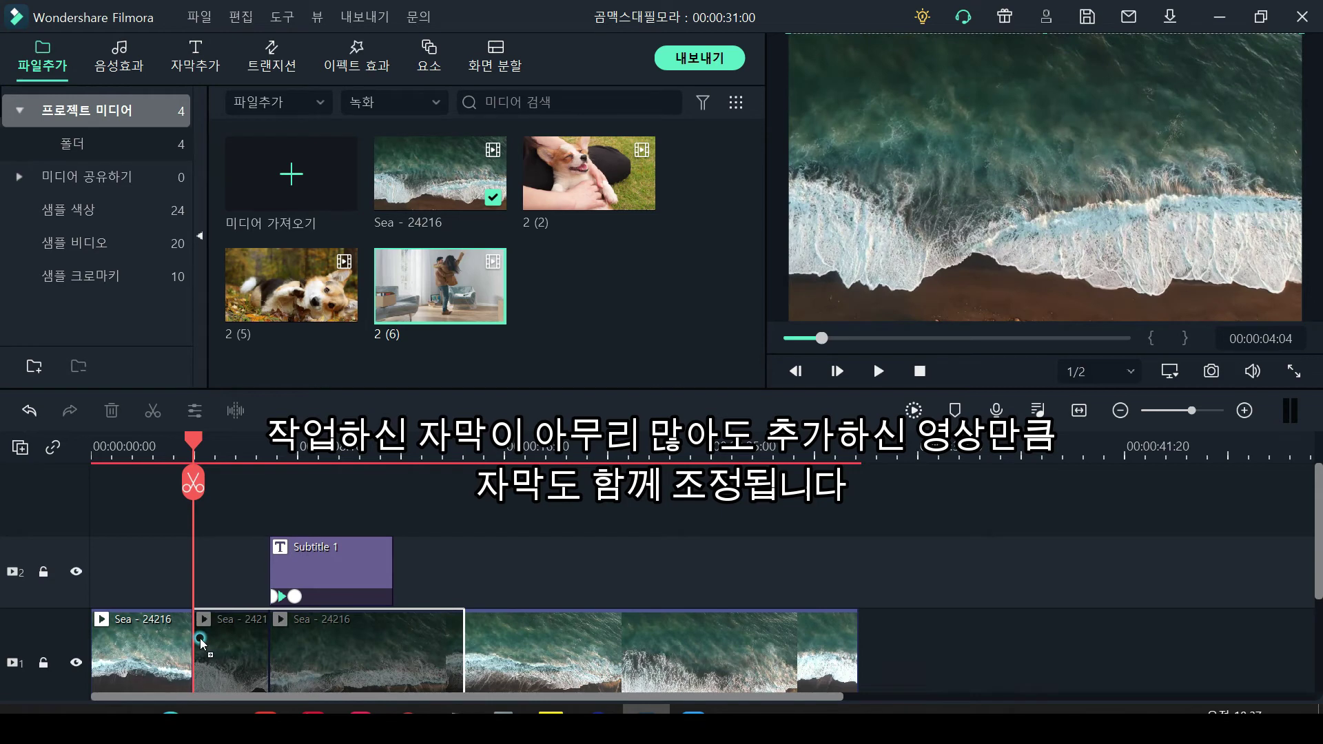
key("ctrl+z")
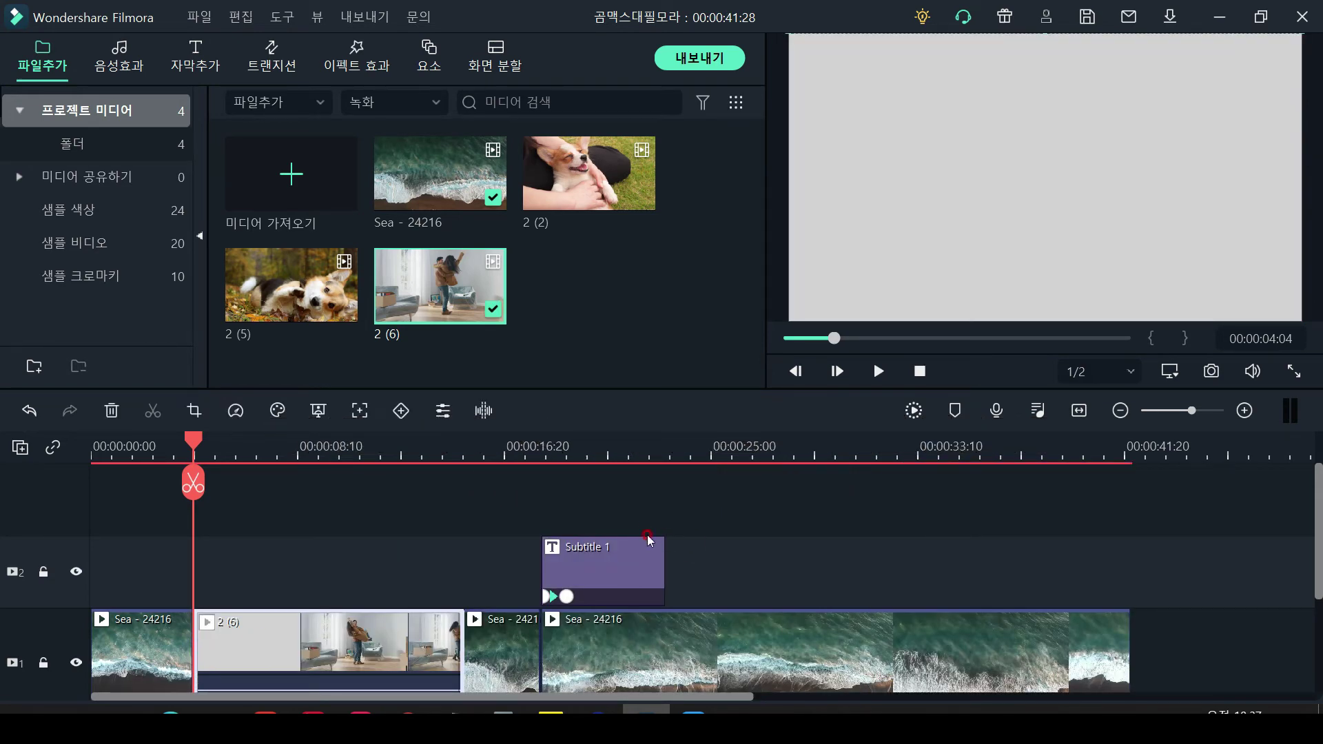
key("Delete")
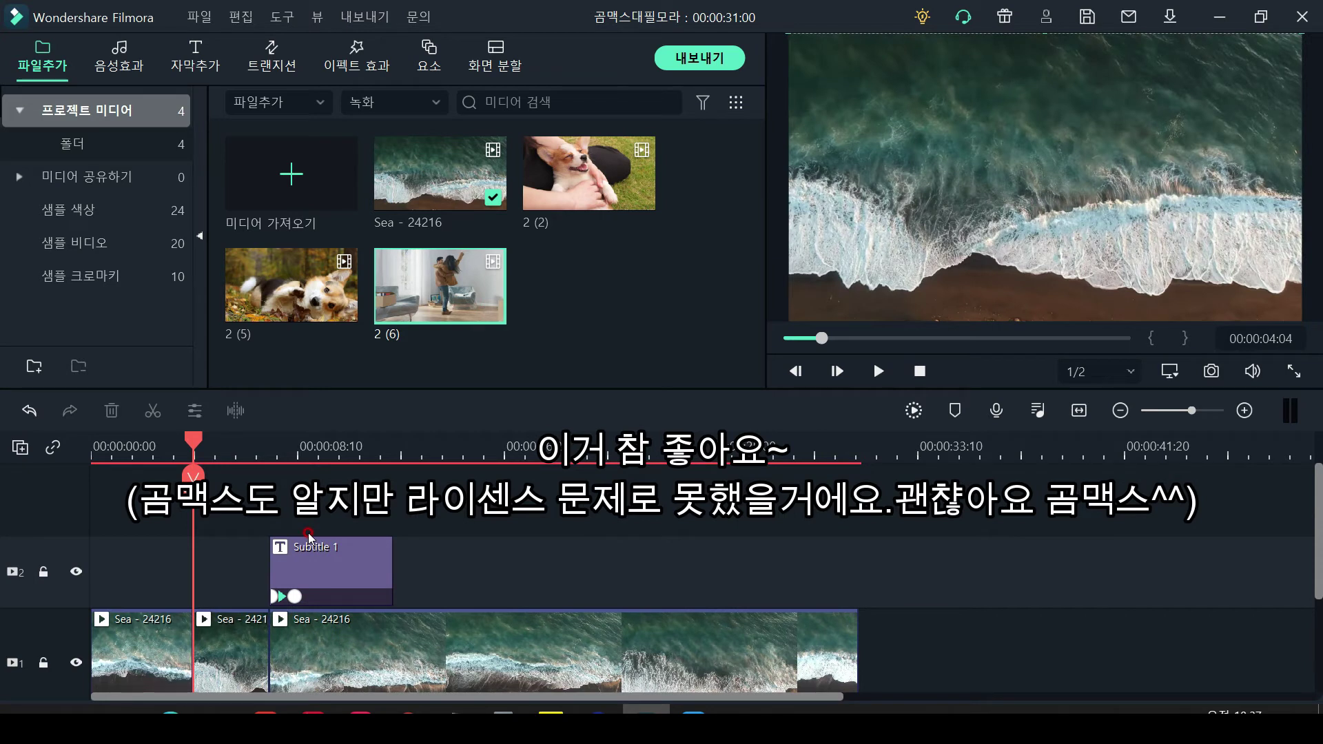
Box-select the second and third Sea - 24216 clips on video track 1 and try moving them along the track together
scroll(308, 538, "down", 1)
left_click(252, 673)
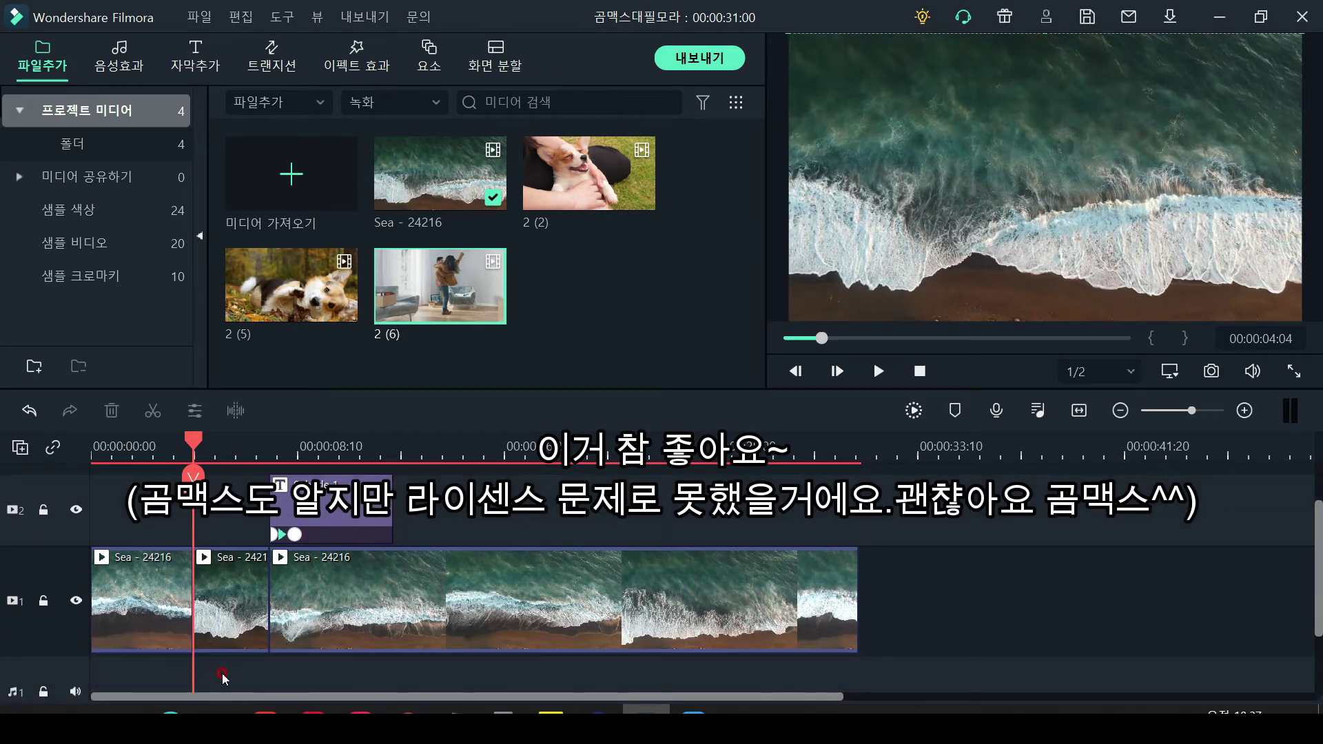
left_click_drag(222, 677, 769, 562)
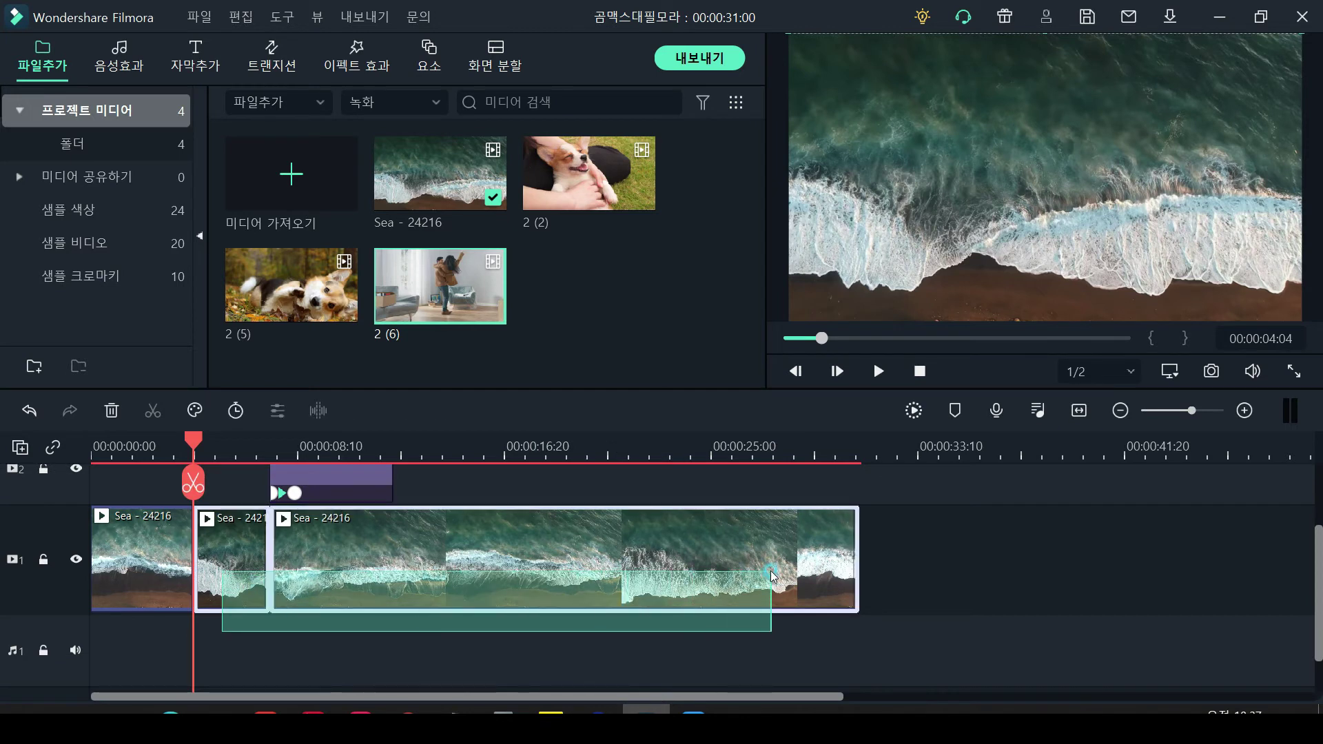
left_click(424, 543)
left_click(225, 659)
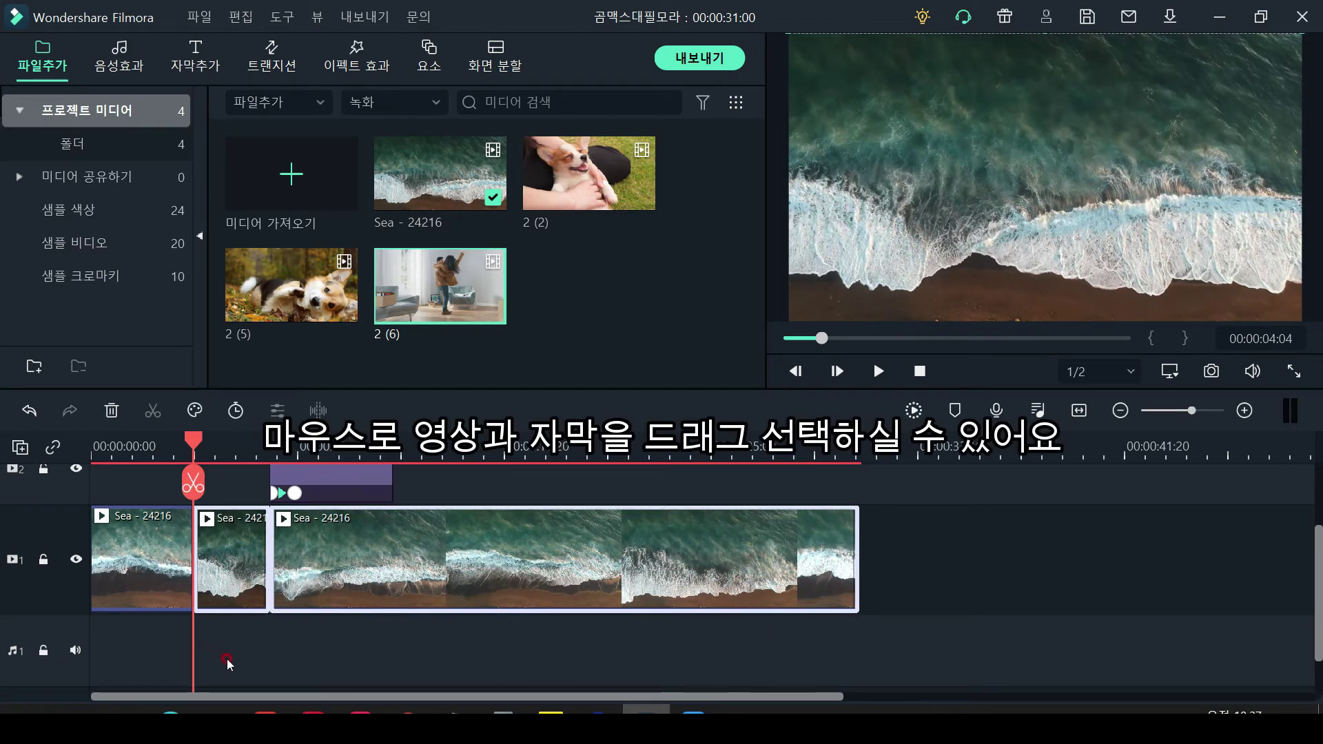
left_click_drag(222, 631, 813, 573)
left_click_drag(354, 586, 758, 579)
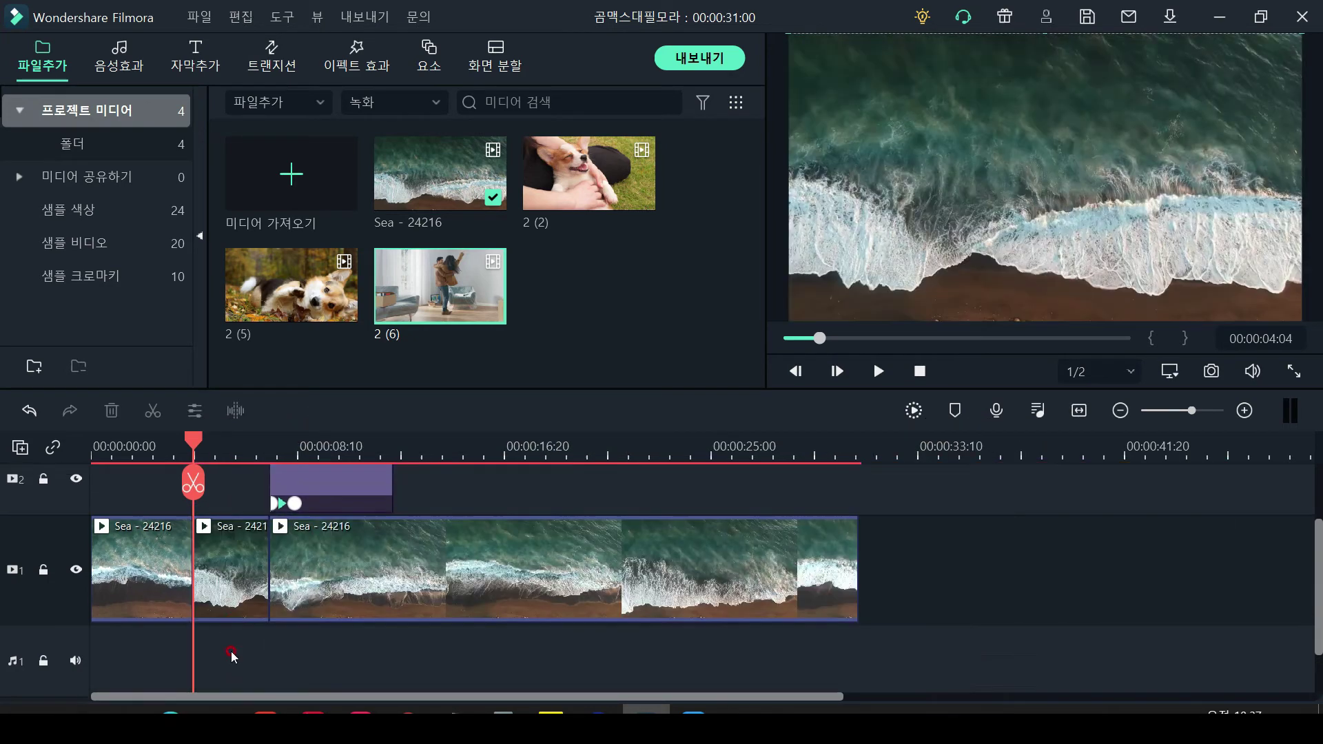
Box-select the second and third Sea - 24216 clips together with Subtitle 1, try moving the group, and clear the selection
left_click_drag(228, 660, 812, 510)
left_click_drag(634, 586, 582, 599)
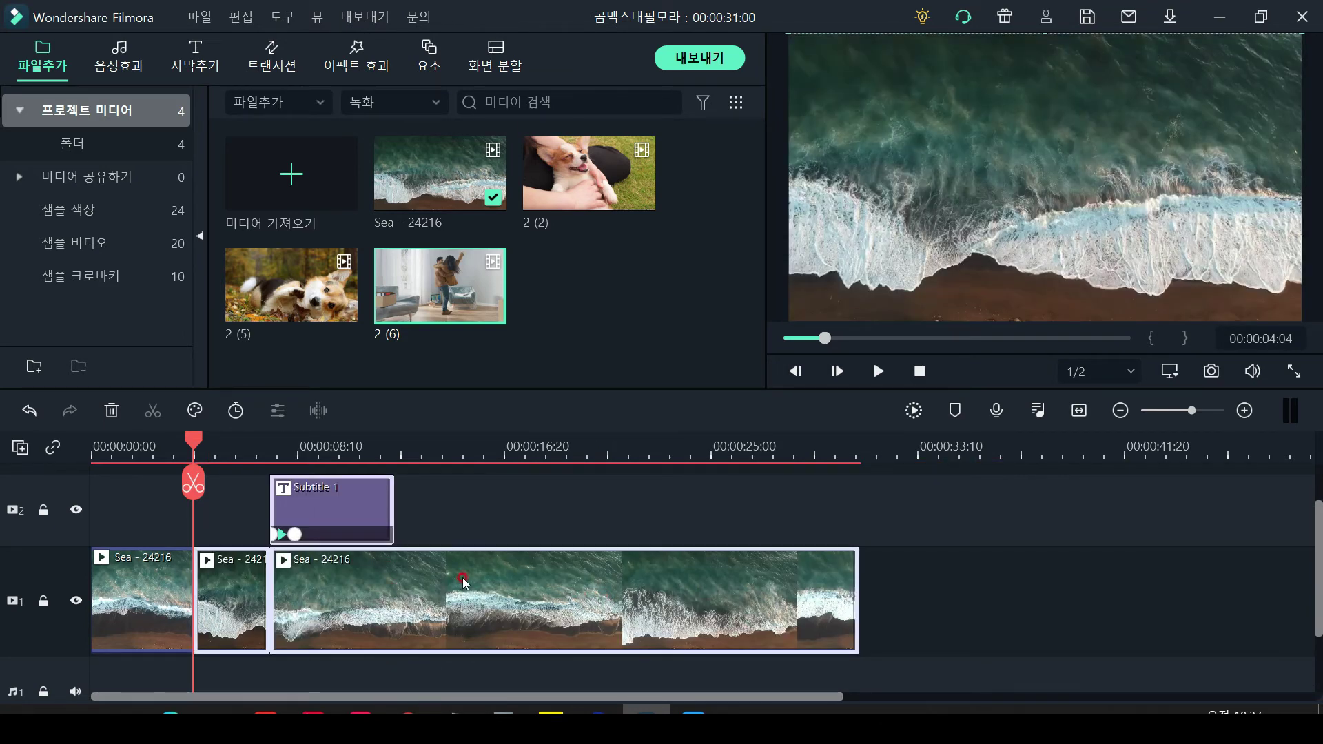
scroll(465, 582, "up", 1)
left_click(449, 540)
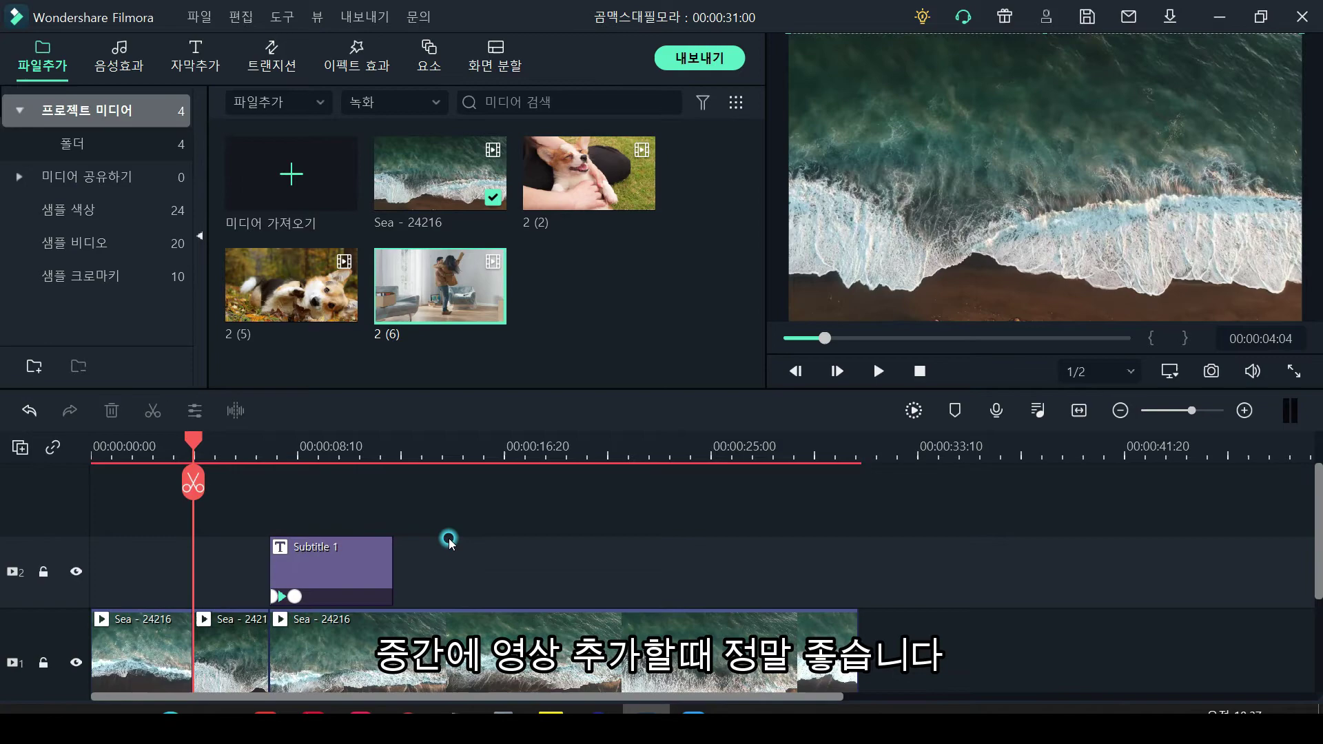
Scrub the playhead over Subtitle 1 and set it to 00:00:05:21
left_click(315, 444)
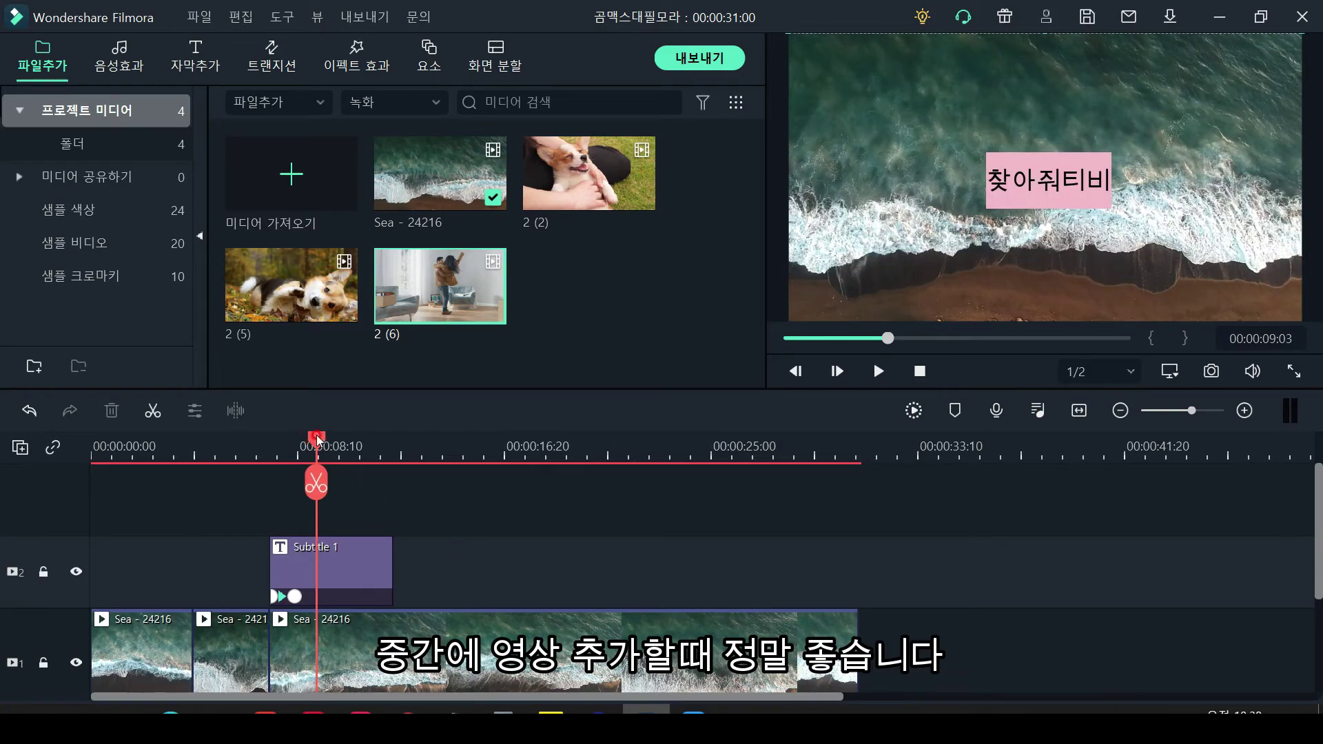
left_click_drag(317, 440, 238, 445)
Switch to GOM Mix Max and try placing 인코딩 강아지.mp4 from the project clips at the start of track V2
left_click(361, 709)
left_click(421, 645)
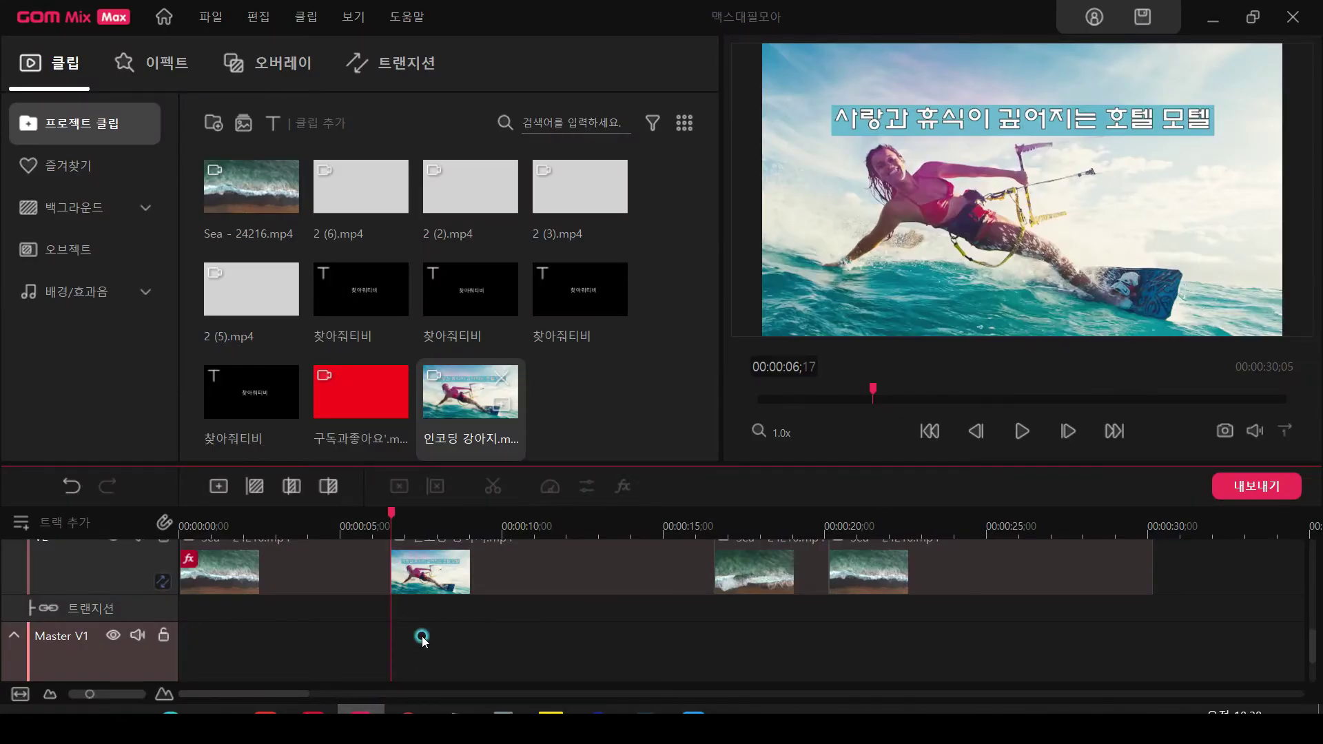
scroll(490, 643, "up", 1)
left_click_drag(469, 408, 187, 612)
left_click_drag(318, 611, 539, 624)
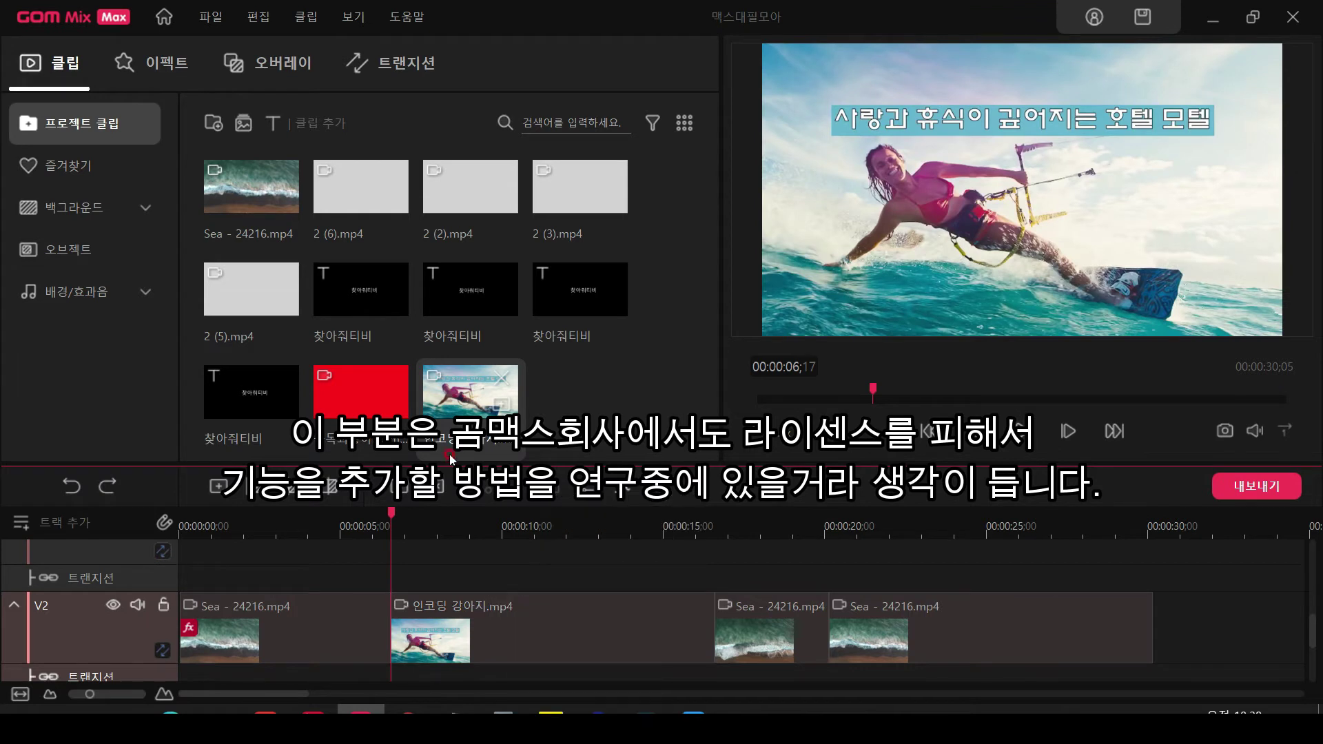
Set the GOM Mix Max playhead to 00:00:00;00 and move Filmora's playhead to the start of its timeline
scroll(449, 540, "up", 1)
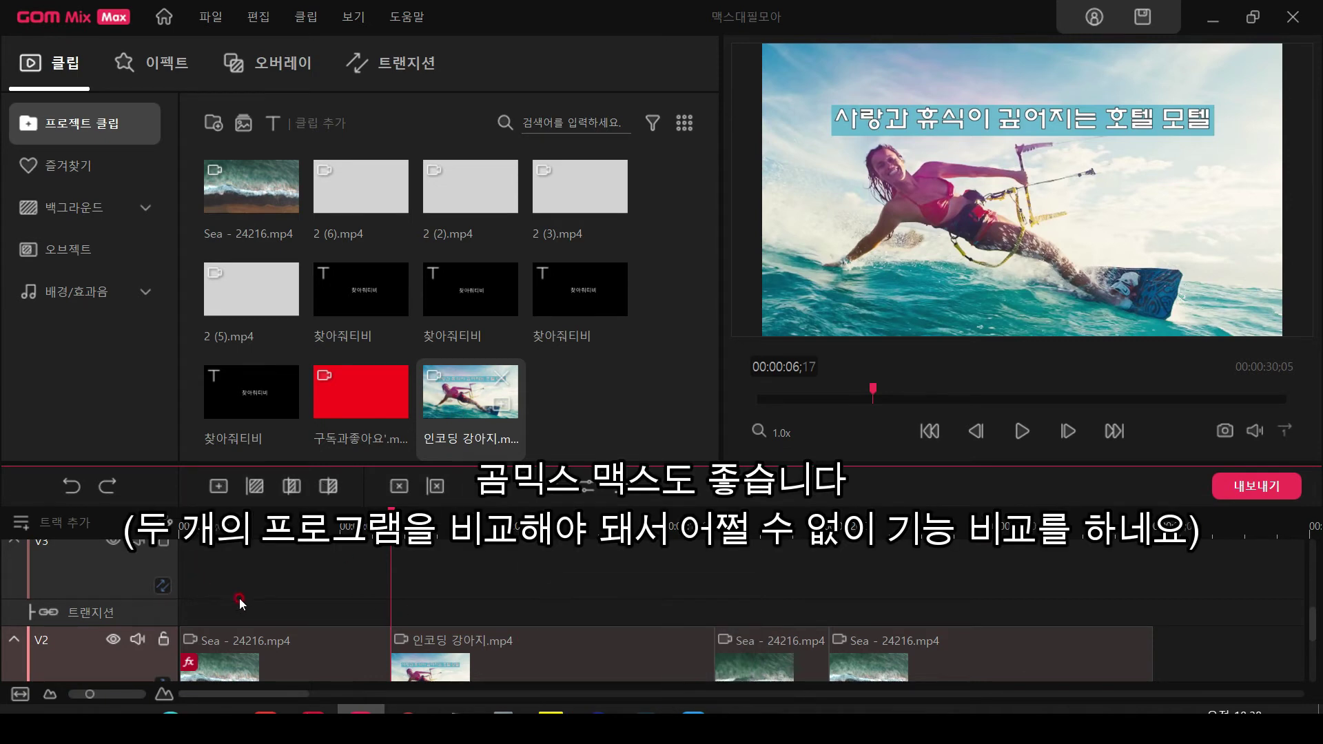
scroll(468, 612, "down", 2)
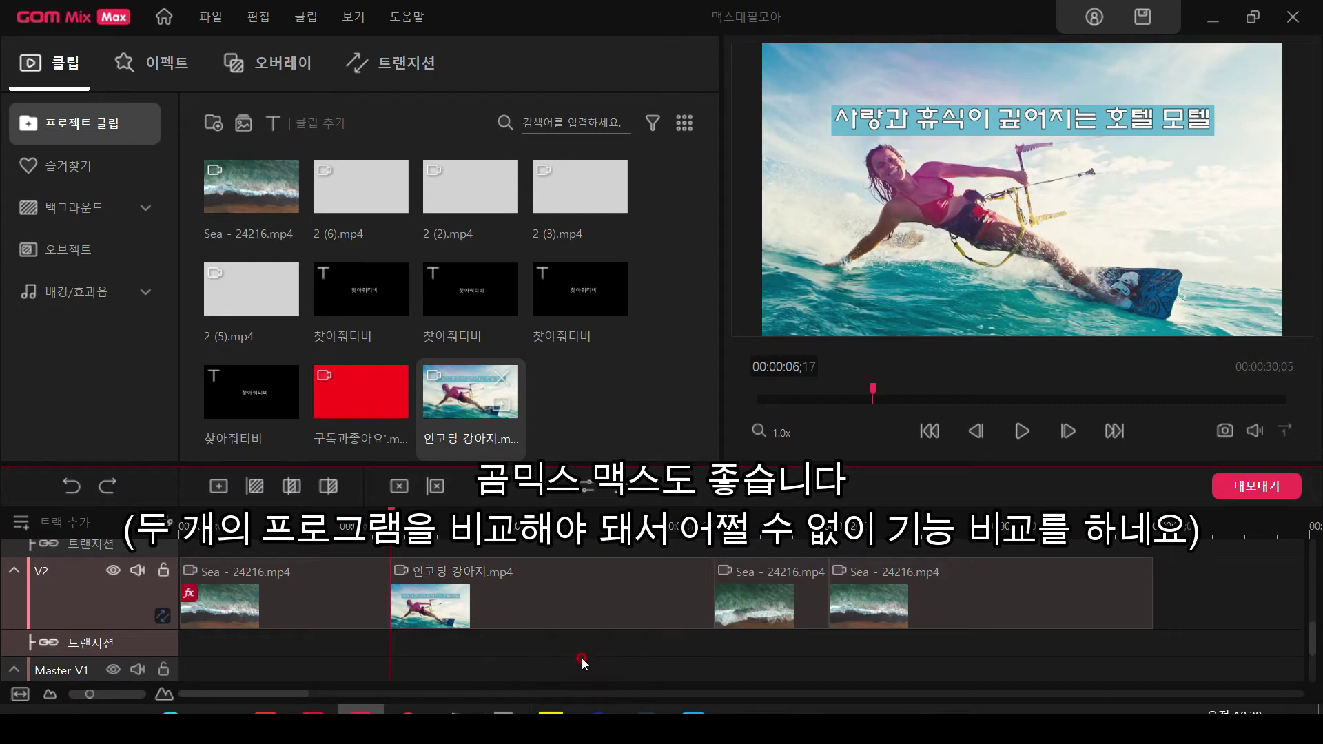
mouse_move(646, 710)
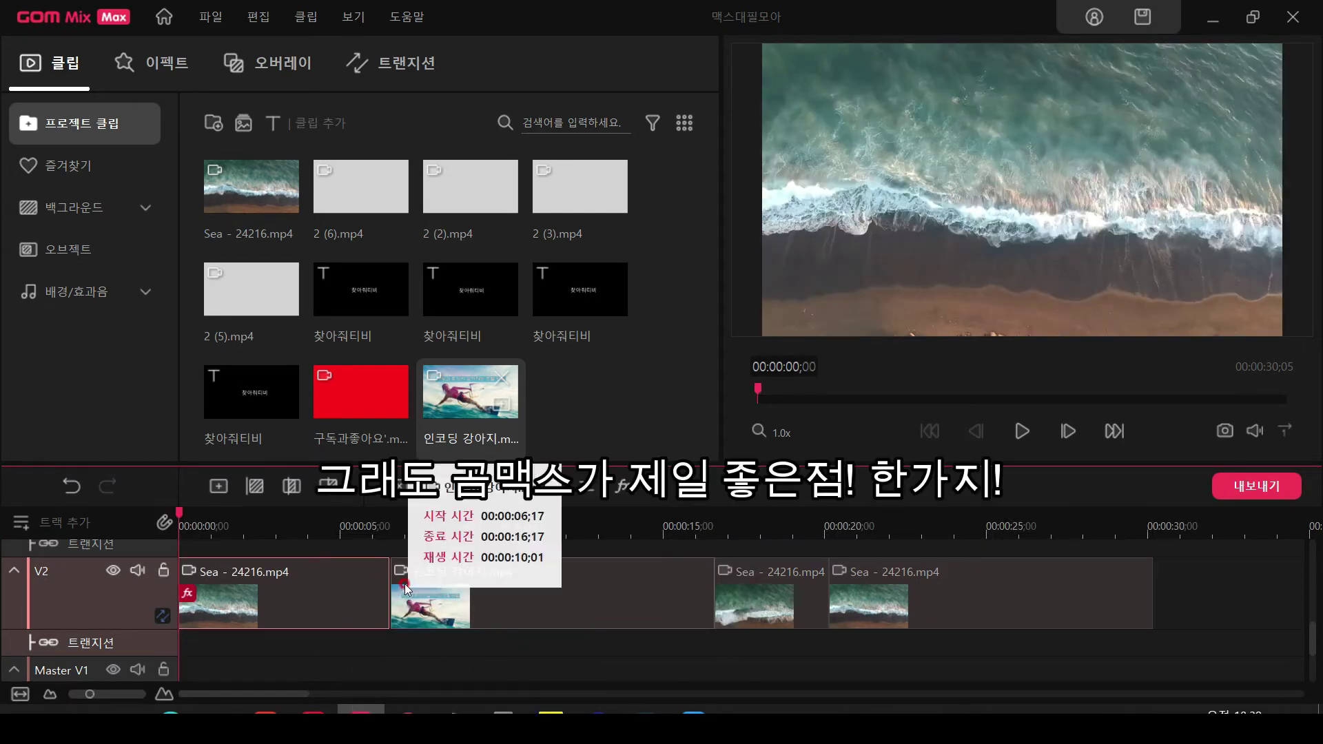
mouse_move(405, 587)
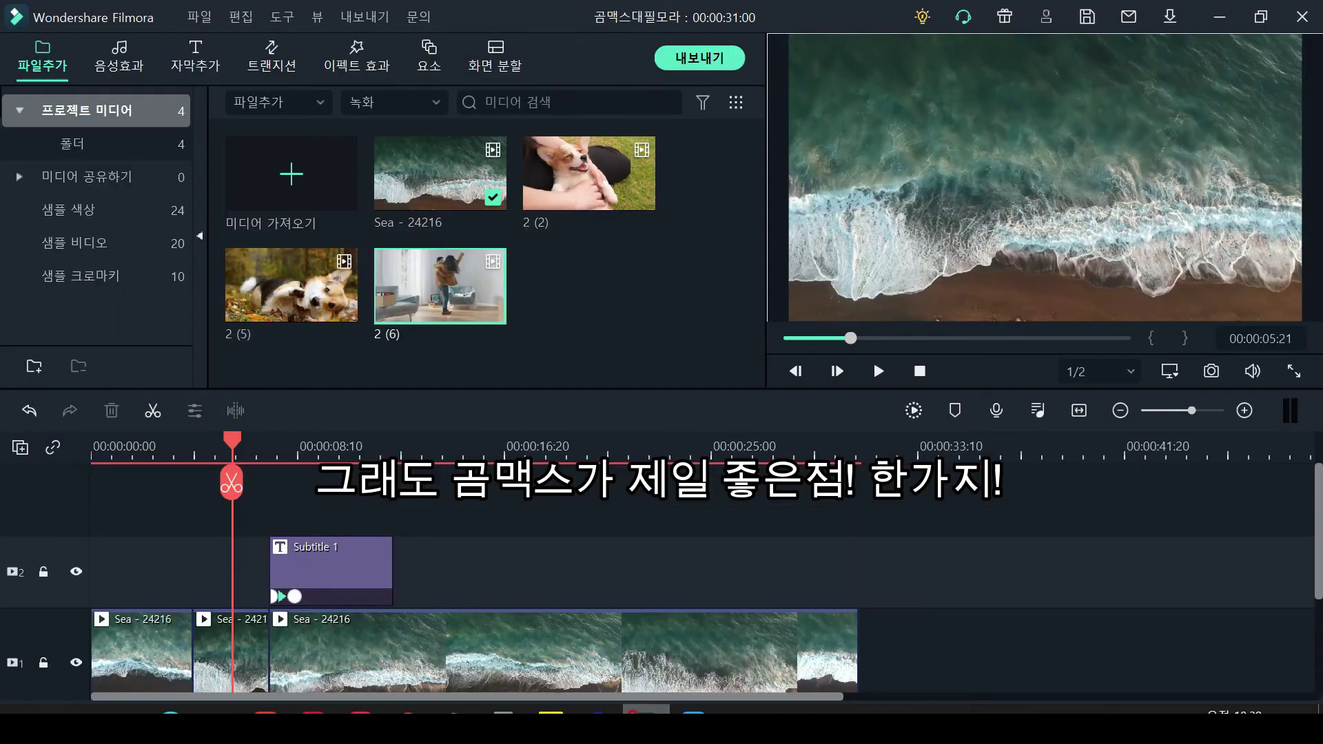
left_click_drag(233, 451, 93, 448)
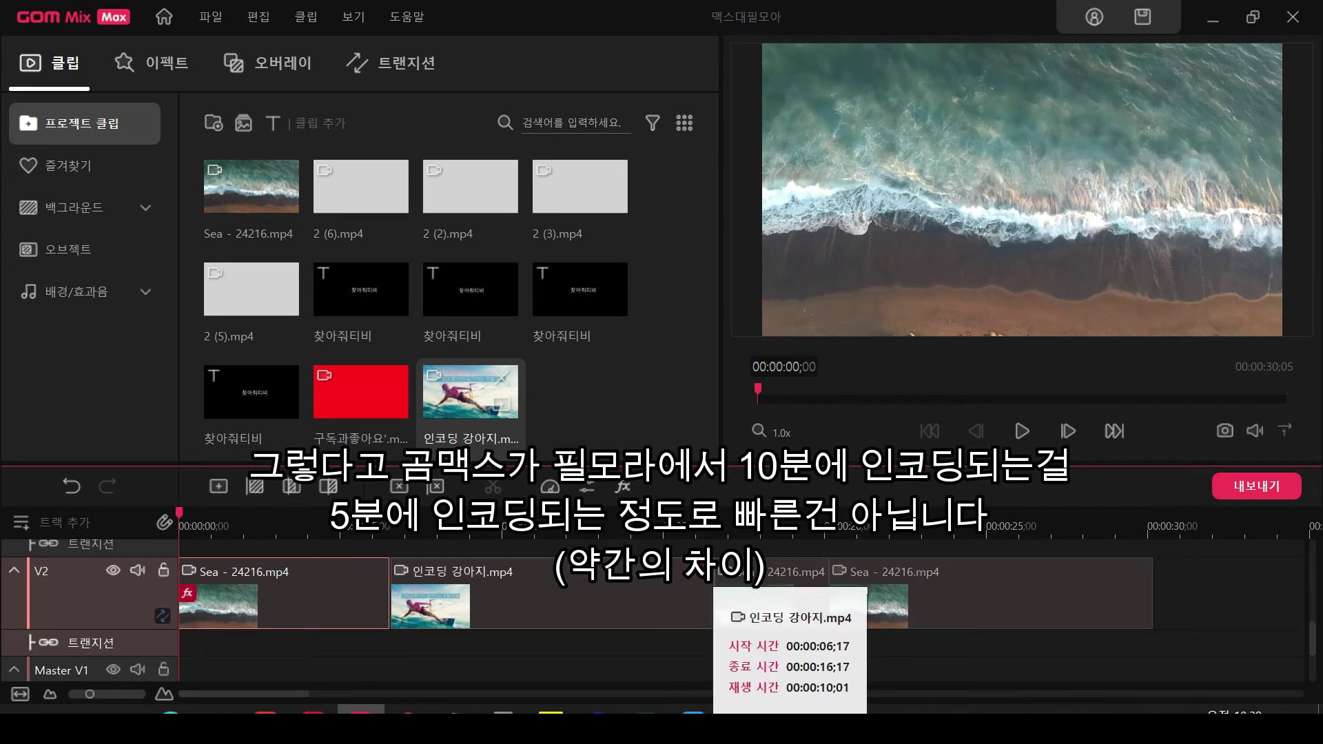
scroll(589, 569, "up", 3)
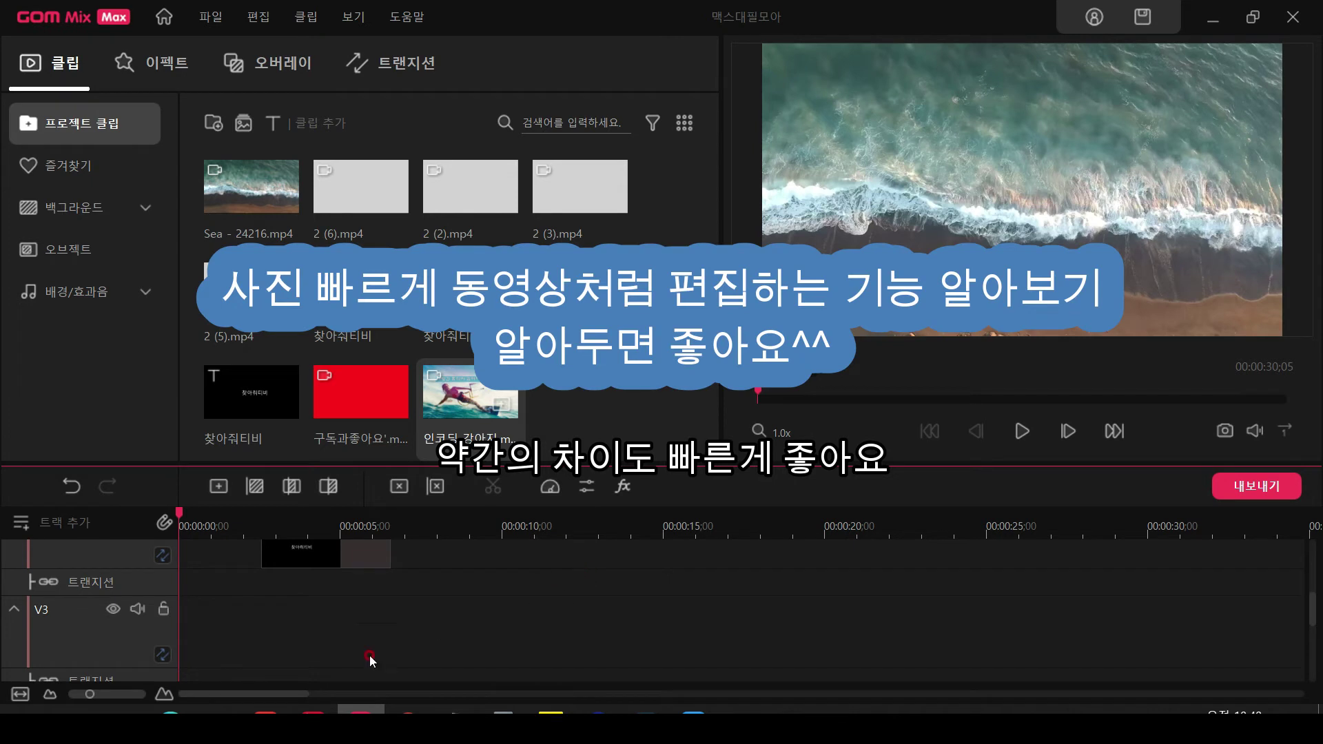
left_click(567, 607)
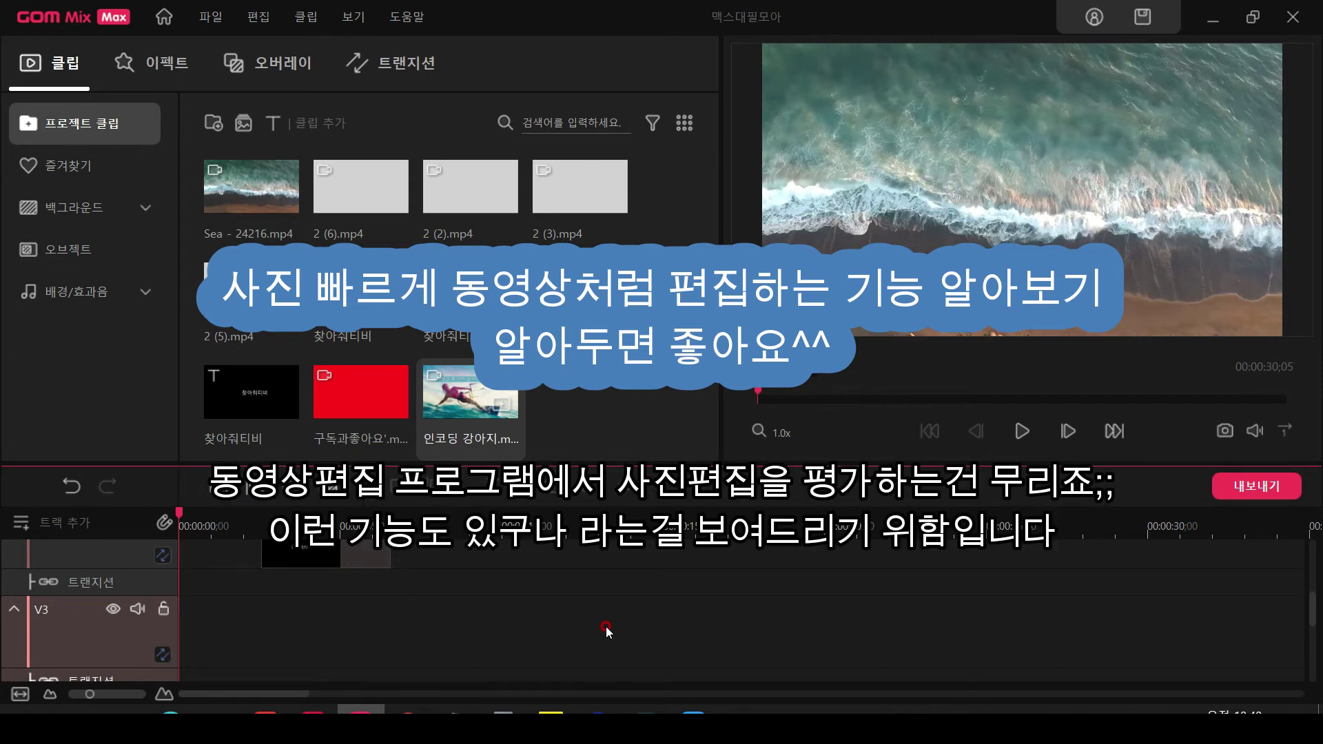
Look through the selected photos in Filmora's project media folder and clear the selection
mouse_move(358, 230)
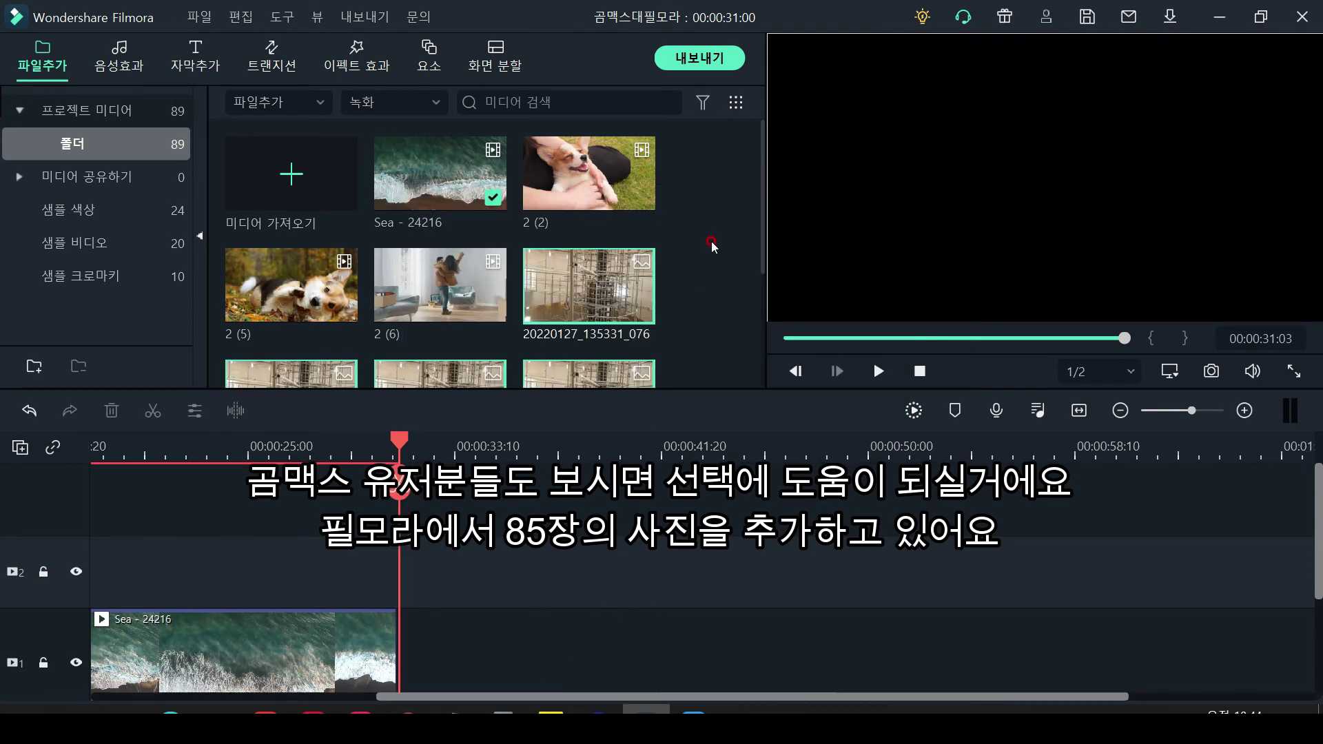
scroll(712, 246, "down", 5)
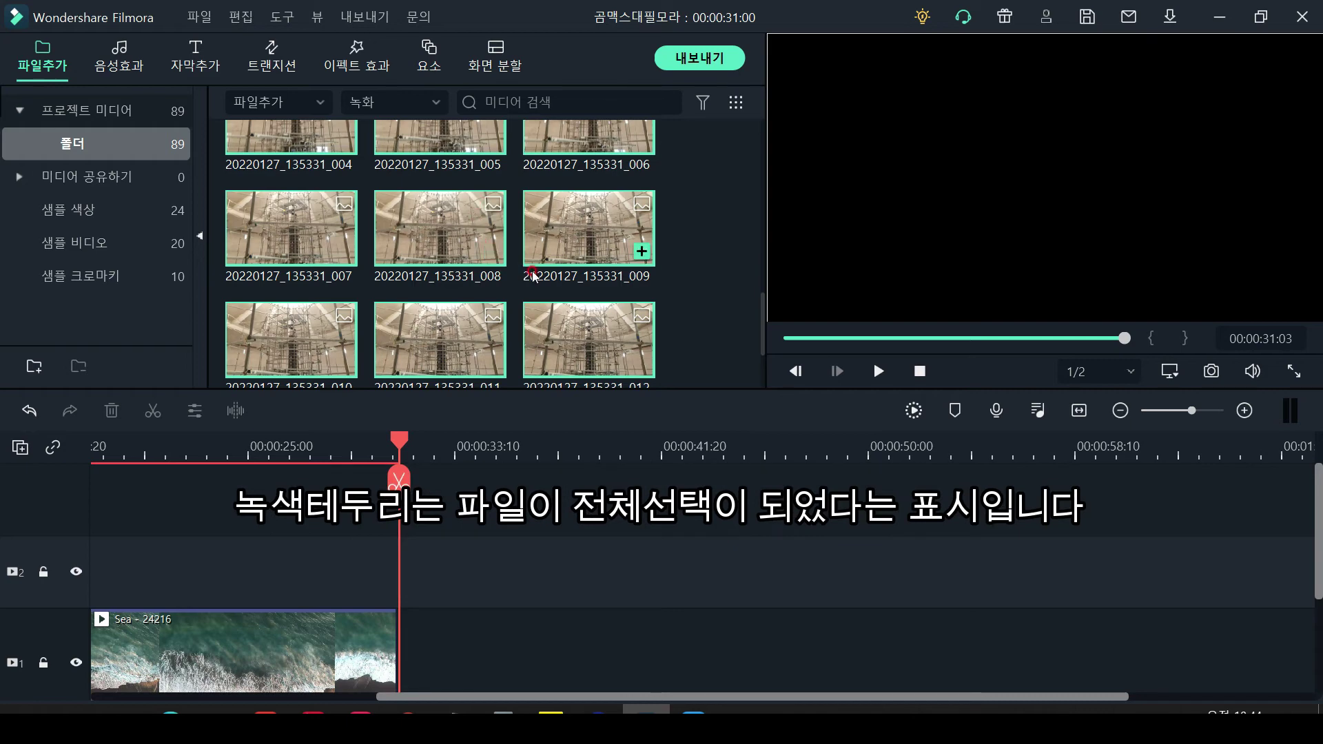
scroll(717, 270, "down", 5)
scroll(717, 270, "down", 3)
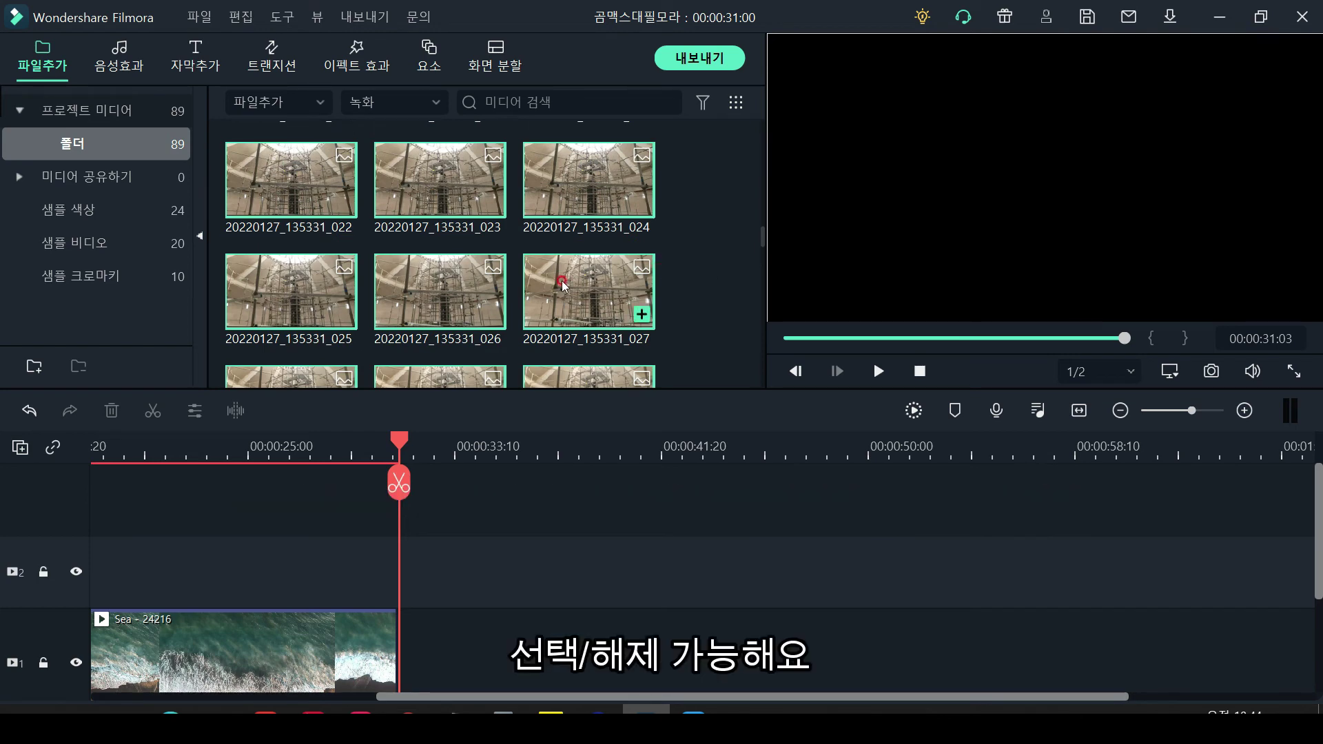
left_click(687, 238)
scroll(687, 237, "up", 10)
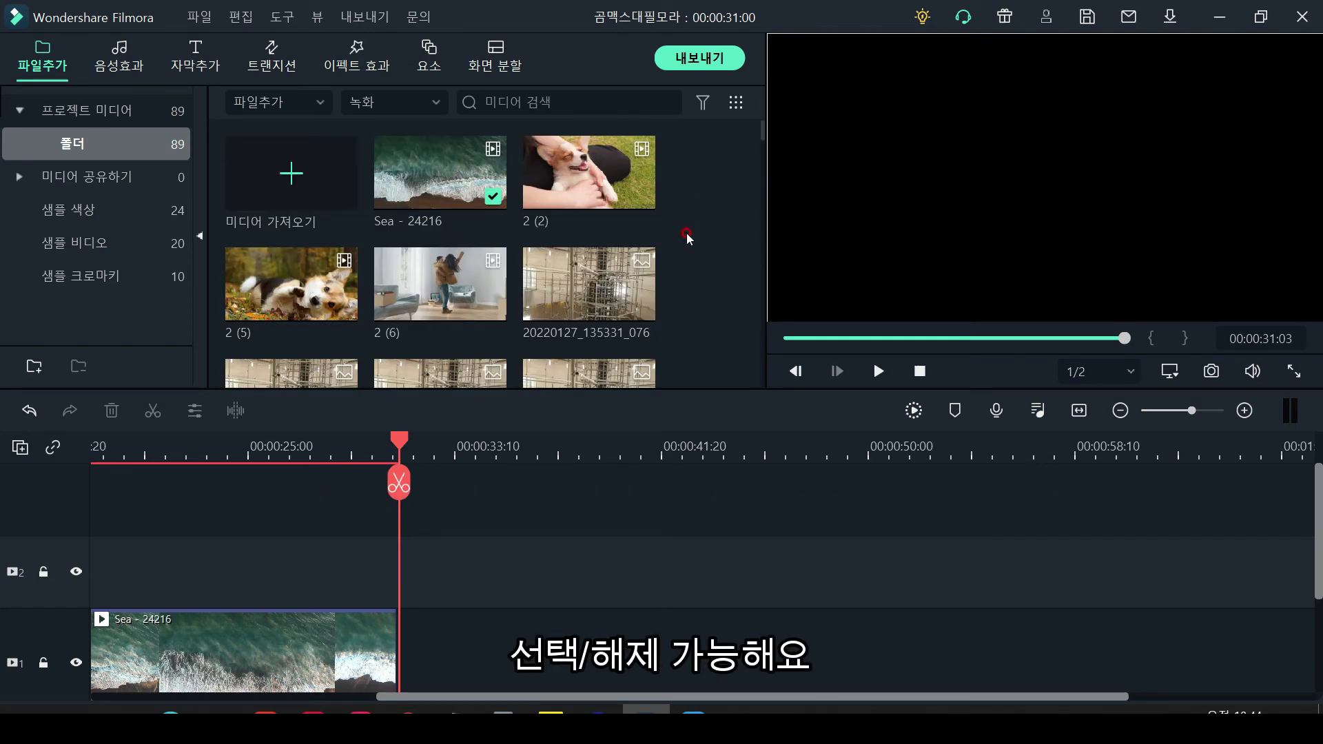
Box-select all the 20220127_135331 photos in the media folder and place them on video track 1 directly after the last Sea - 24216 clip
scroll(687, 238, "down", 3)
scroll(689, 235, "up", 3)
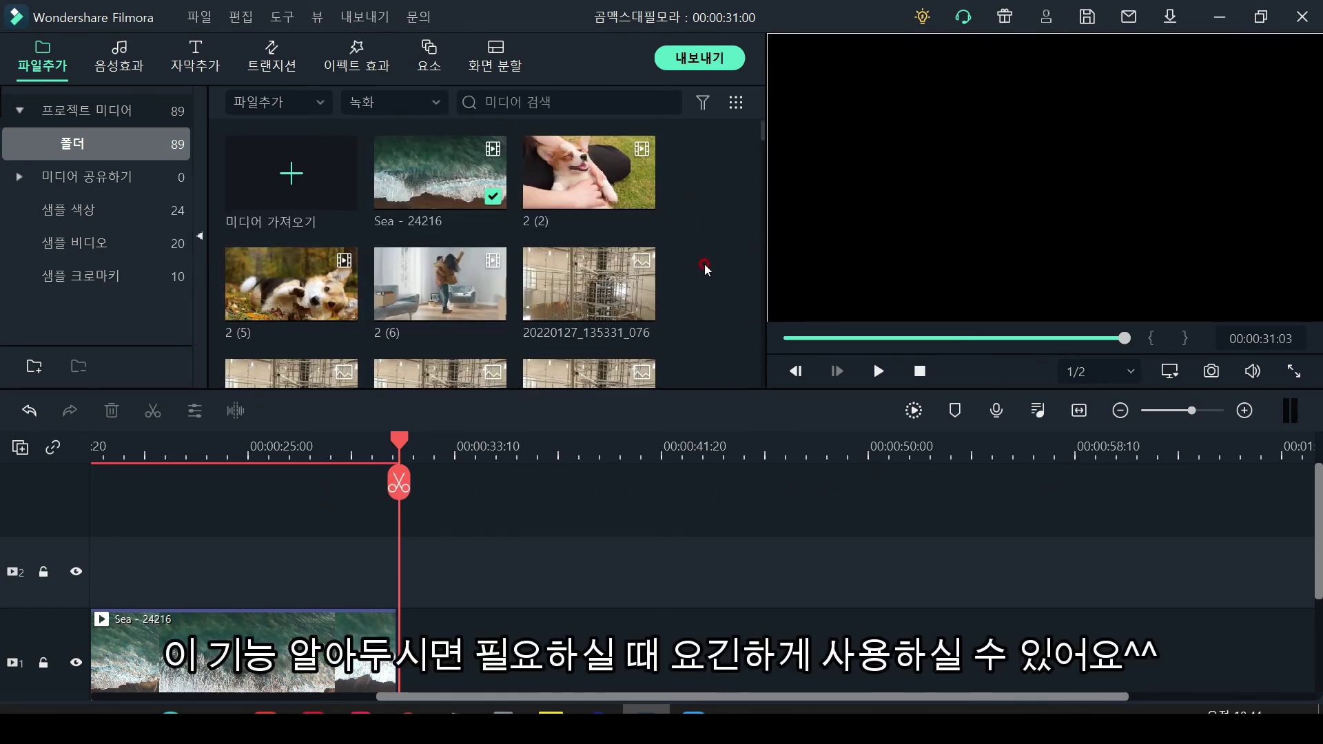
scroll(689, 207, "down", 3)
scroll(667, 172, "up", 3)
scroll(666, 257, "down", 3)
scroll(681, 241, "up", 3)
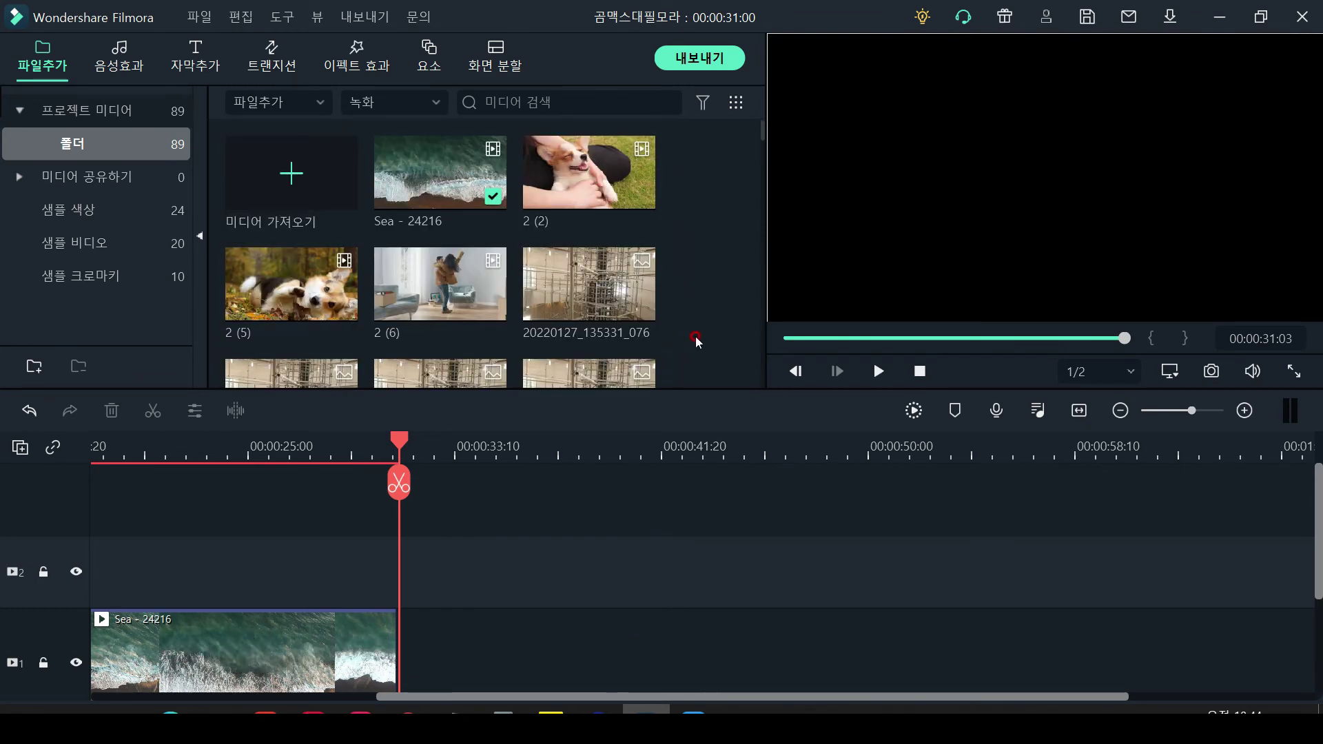
scroll(692, 310, "down", 3)
left_click_drag(693, 155, 253, 455)
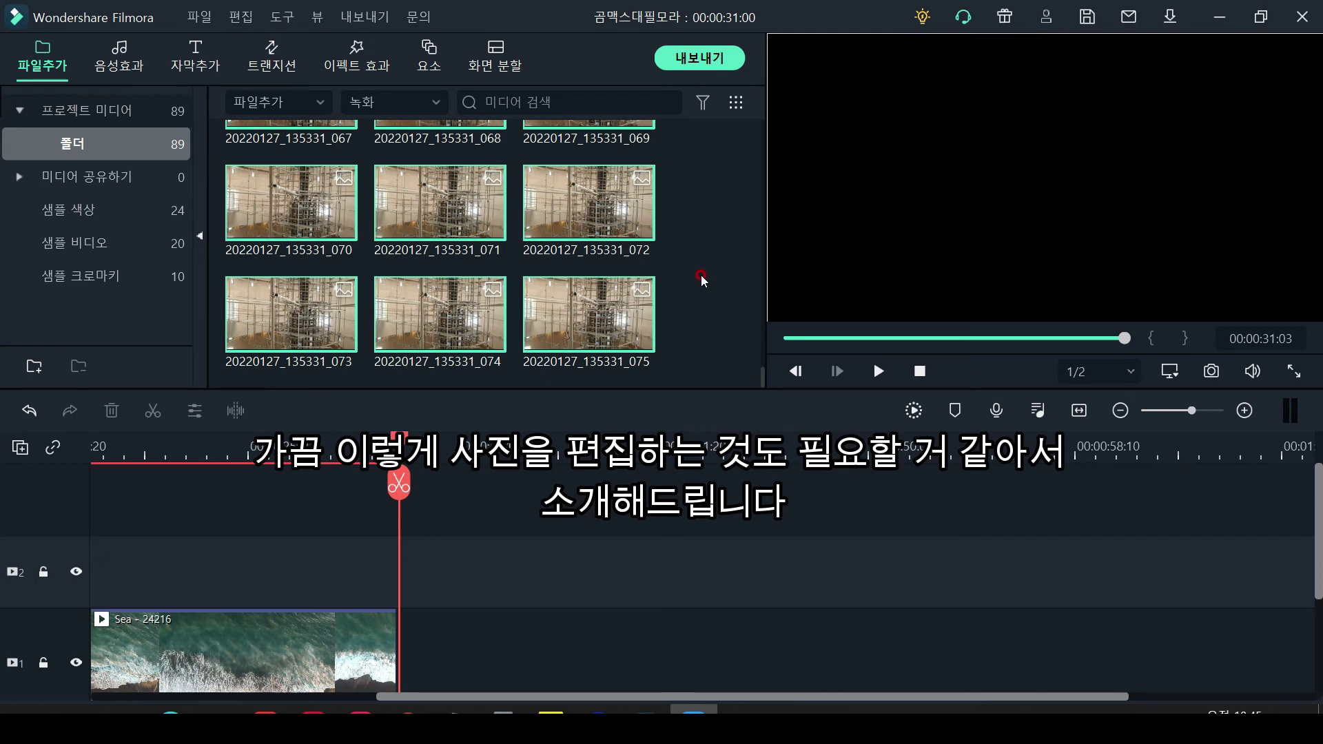
left_click_drag(406, 179, 410, 621)
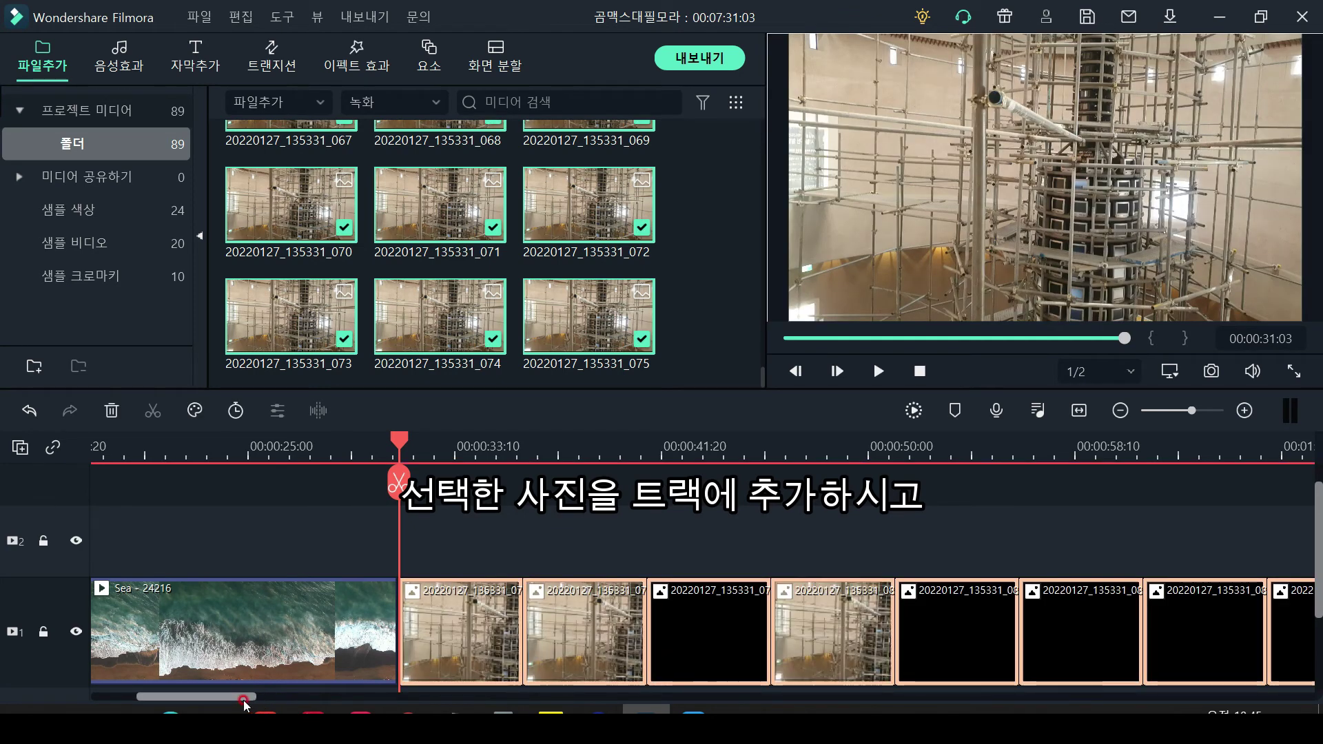
Set the duration of all the selected photo clips on the timeline to 5 frames (00:00:00:05)
left_click_drag(245, 701, 343, 701)
left_click_drag(717, 446, 825, 443)
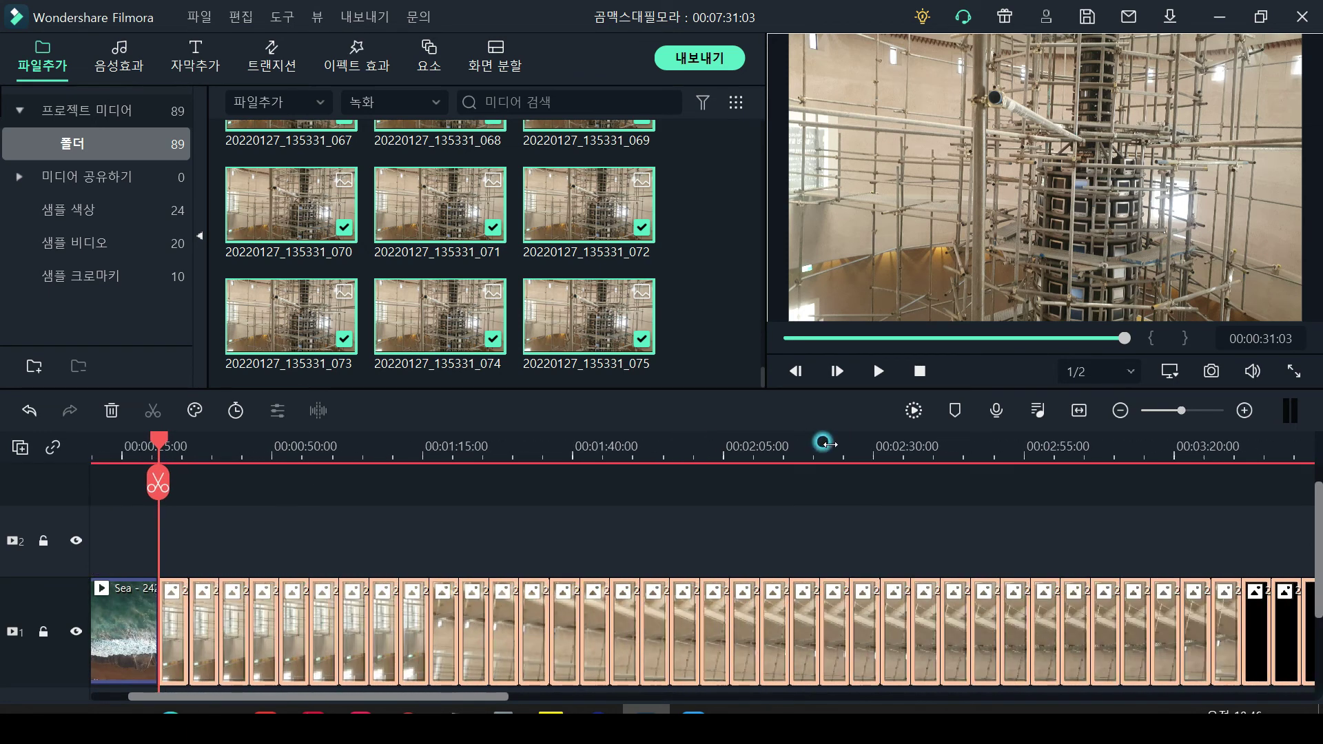
right_click(471, 640)
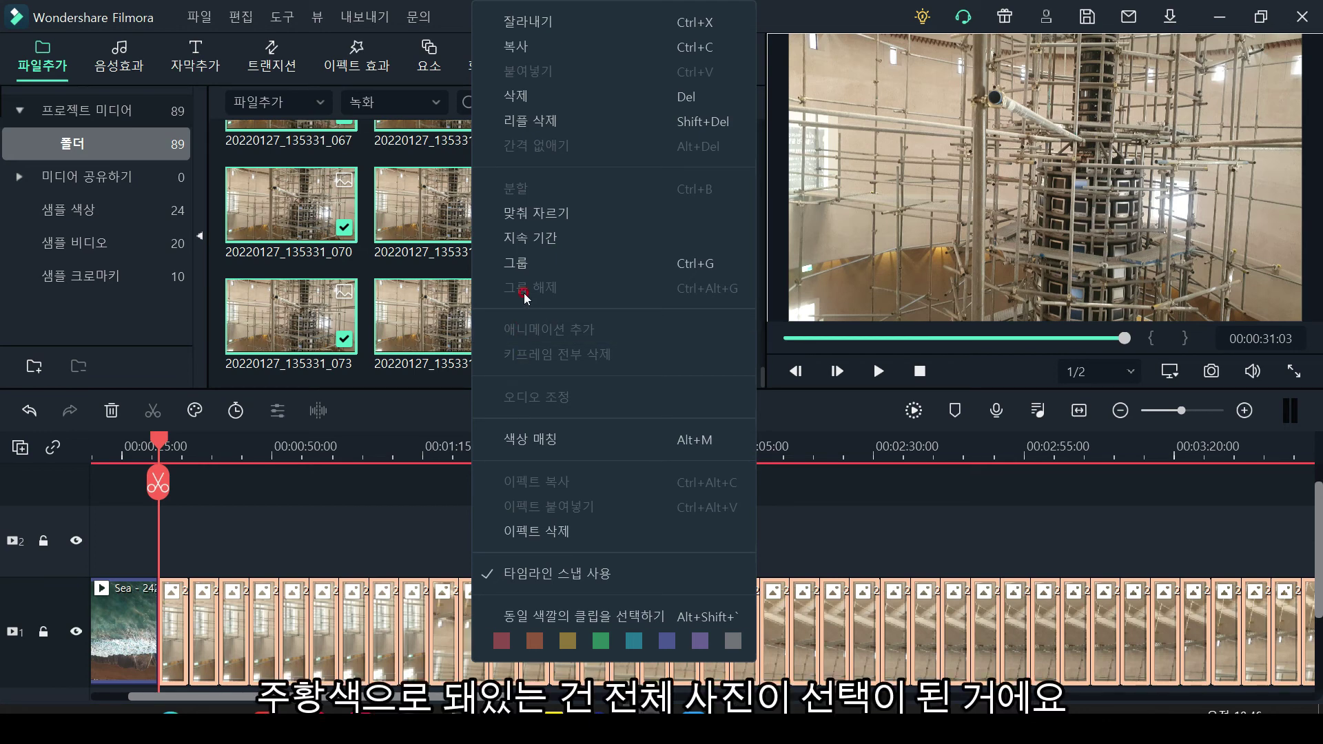
left_click(532, 240)
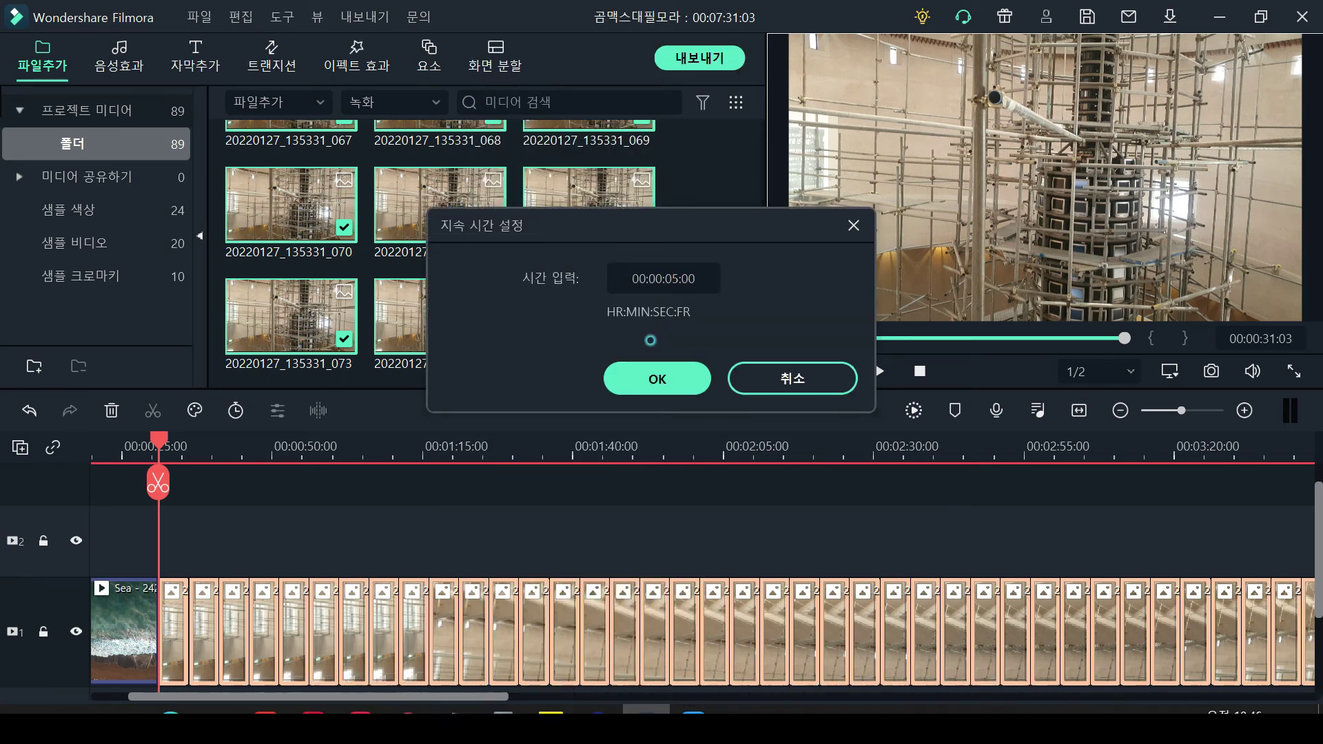
double_click(667, 278)
type("0")
double_click(692, 280)
type("05")
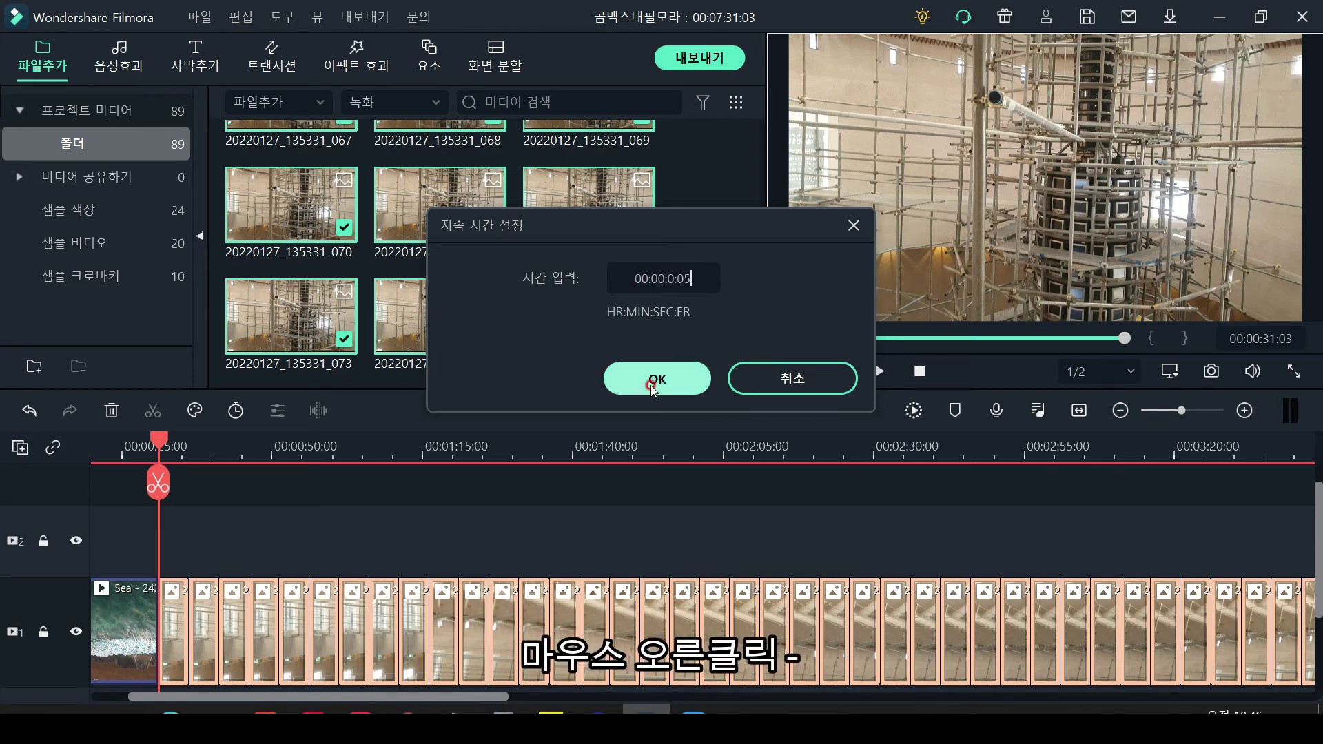
left_click(653, 386)
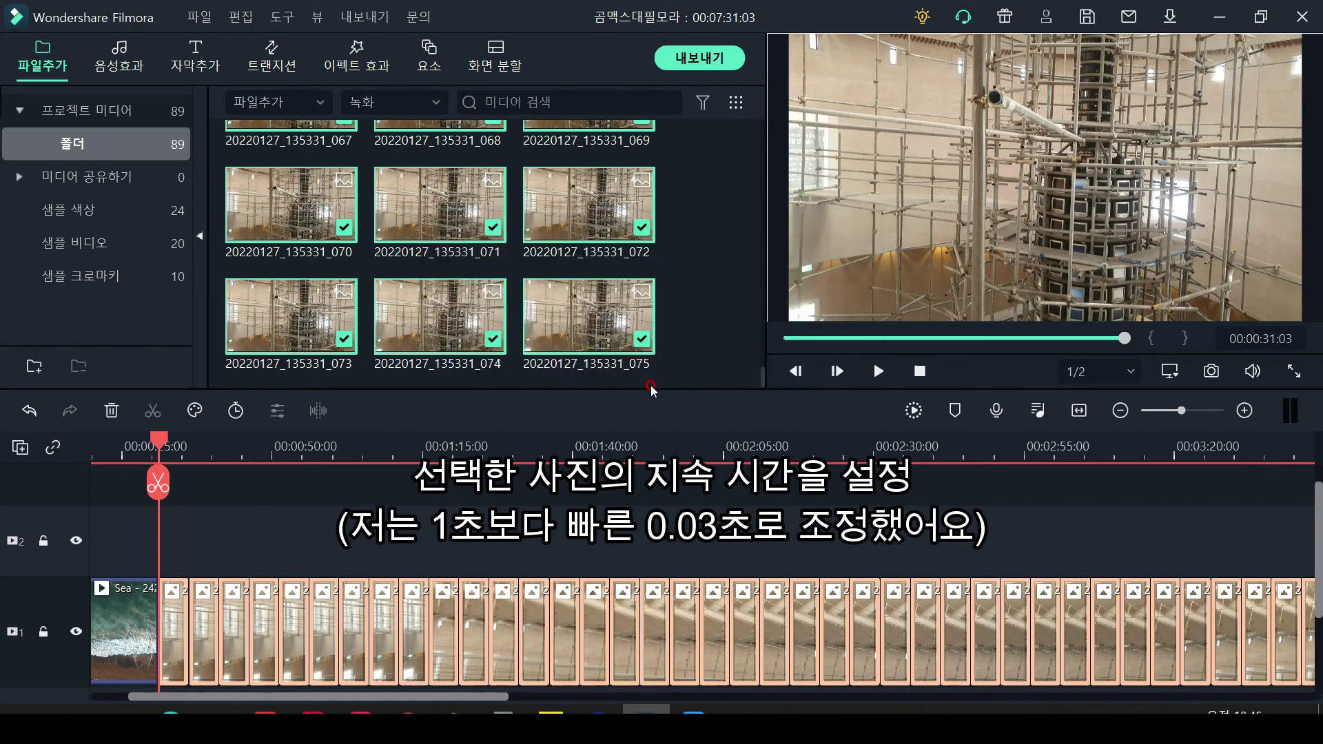
Play back the photo sequence from 00:00:31:03 and stop close to its end
left_click_drag(378, 697, 278, 697)
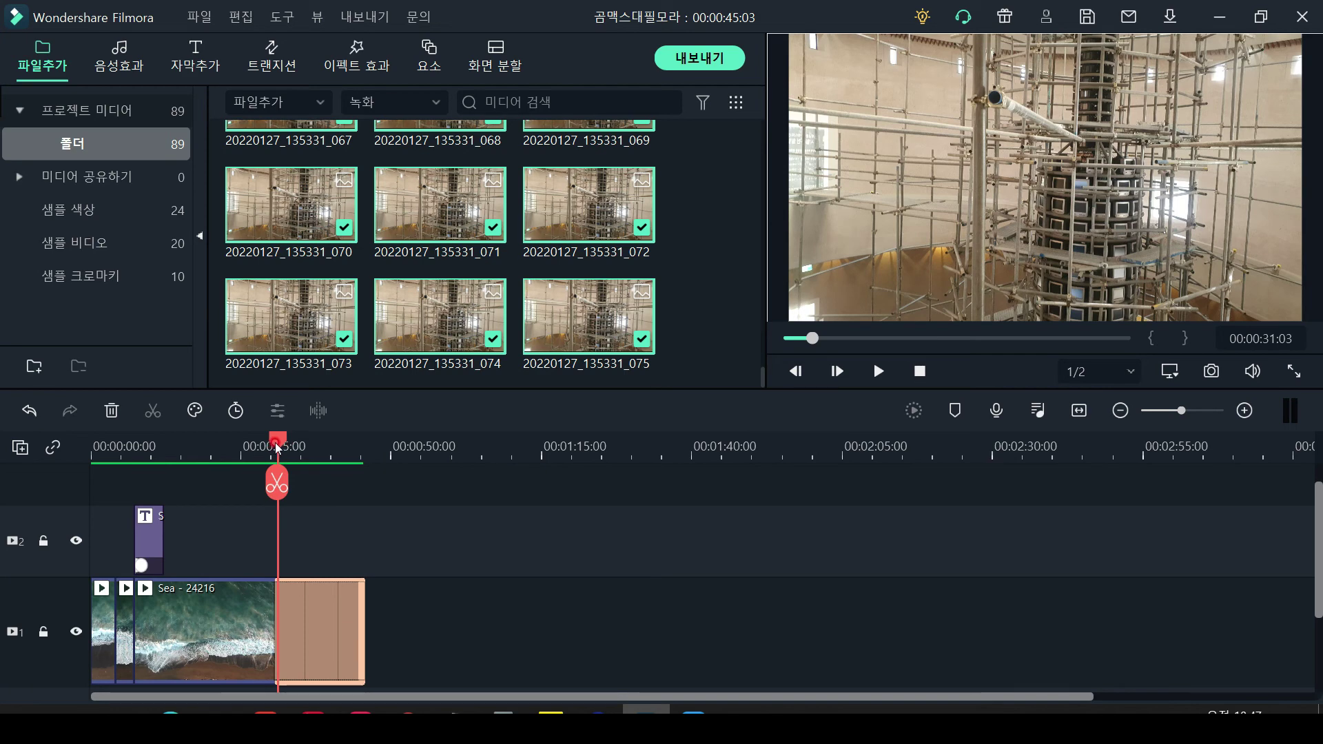
key("space")
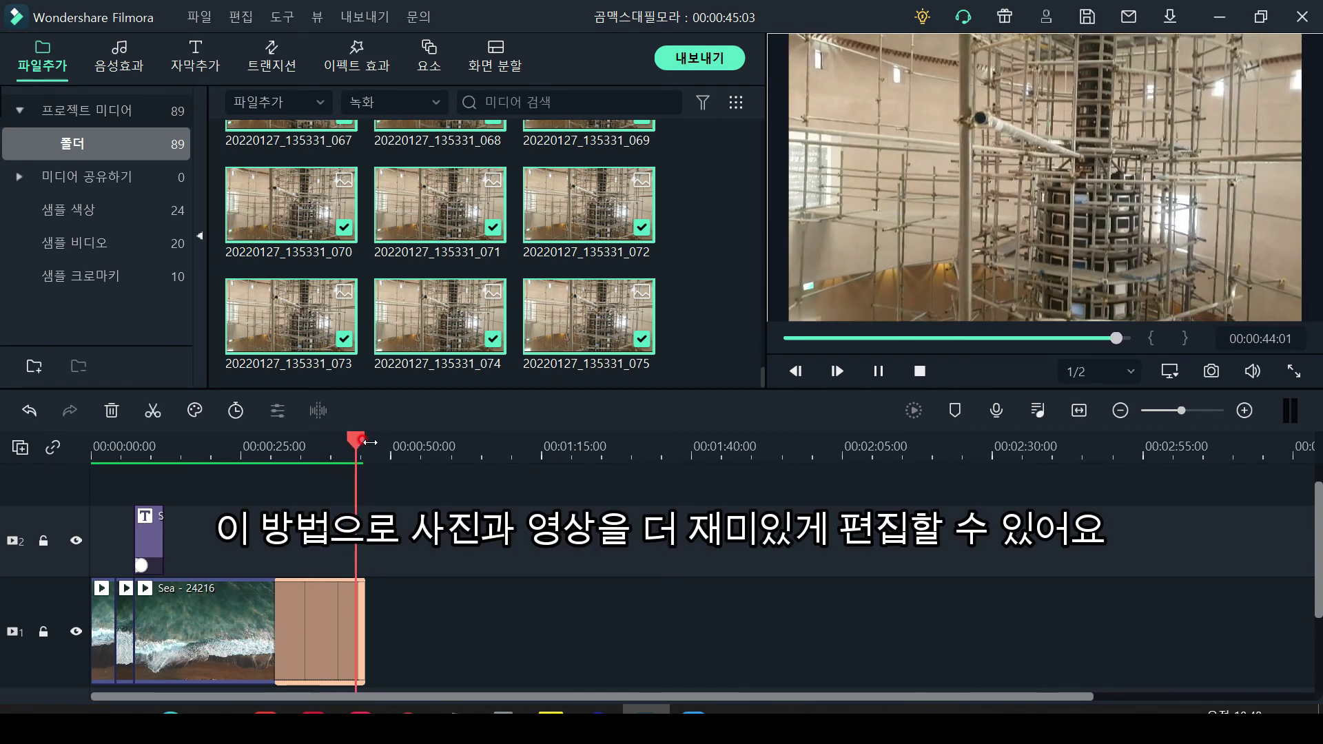
key("space")
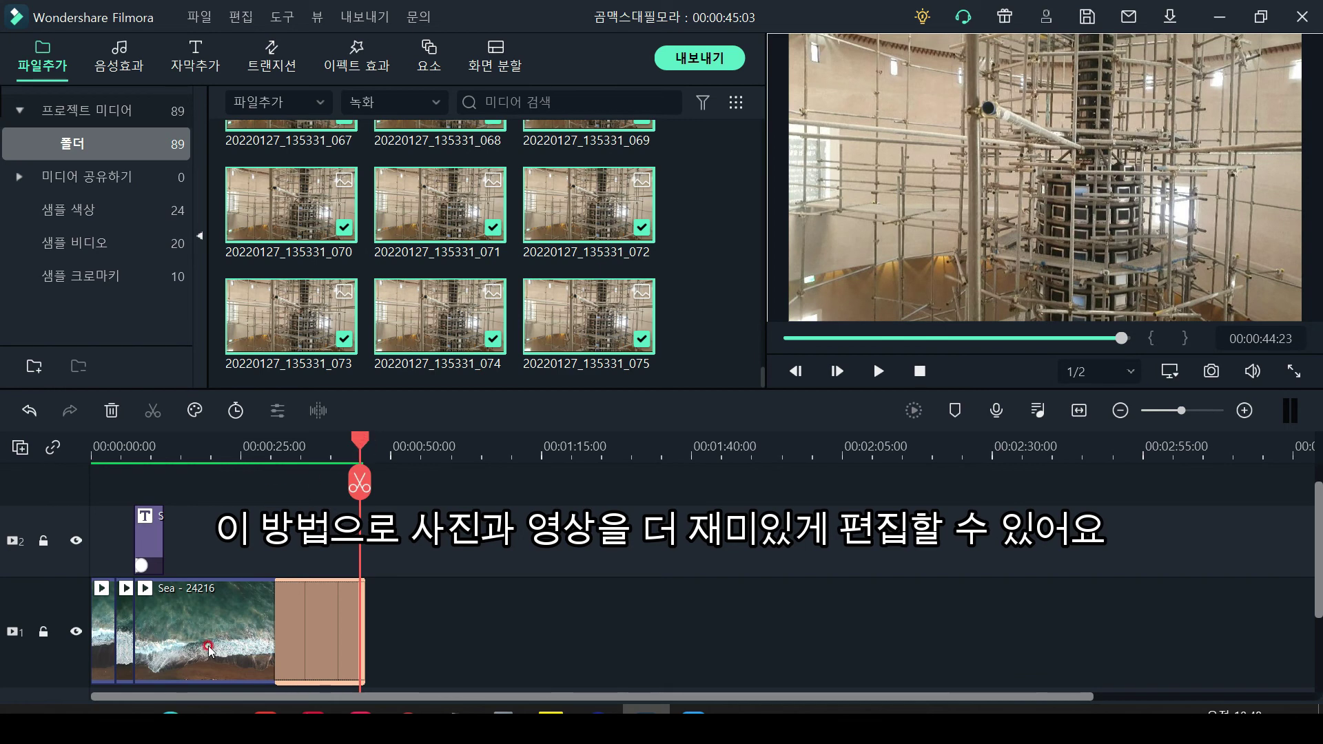
Switch to GOM Mix Max, set the playhead to 00:00:00;25 and return to the beginning of the project clip list
left_click(646, 714)
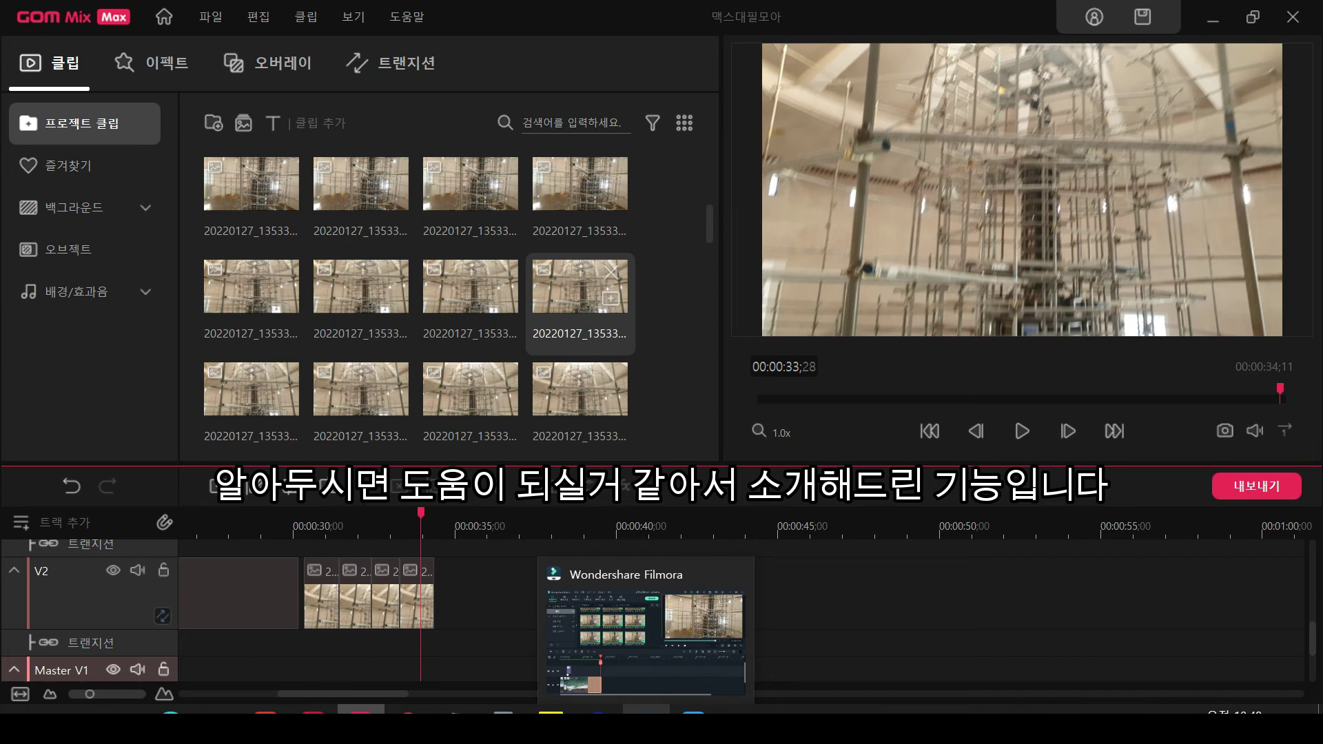
left_click(638, 665)
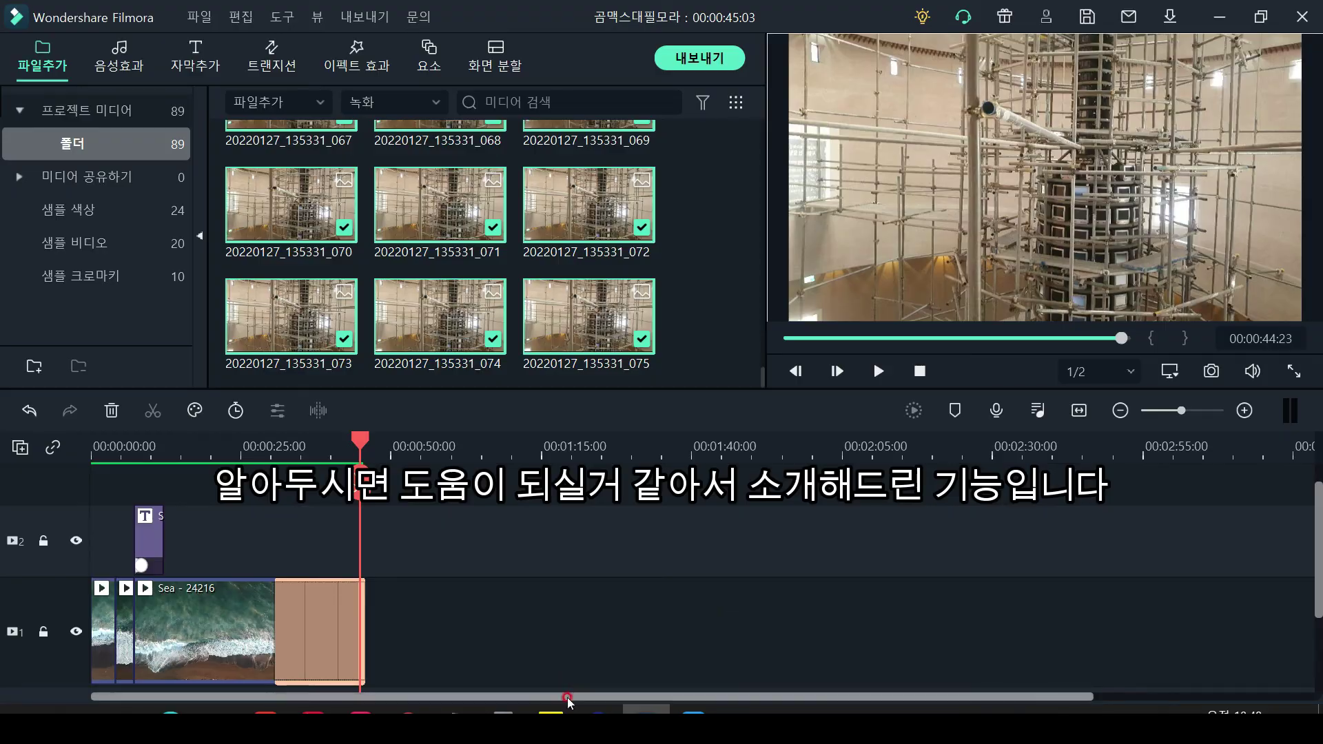
left_click(365, 666)
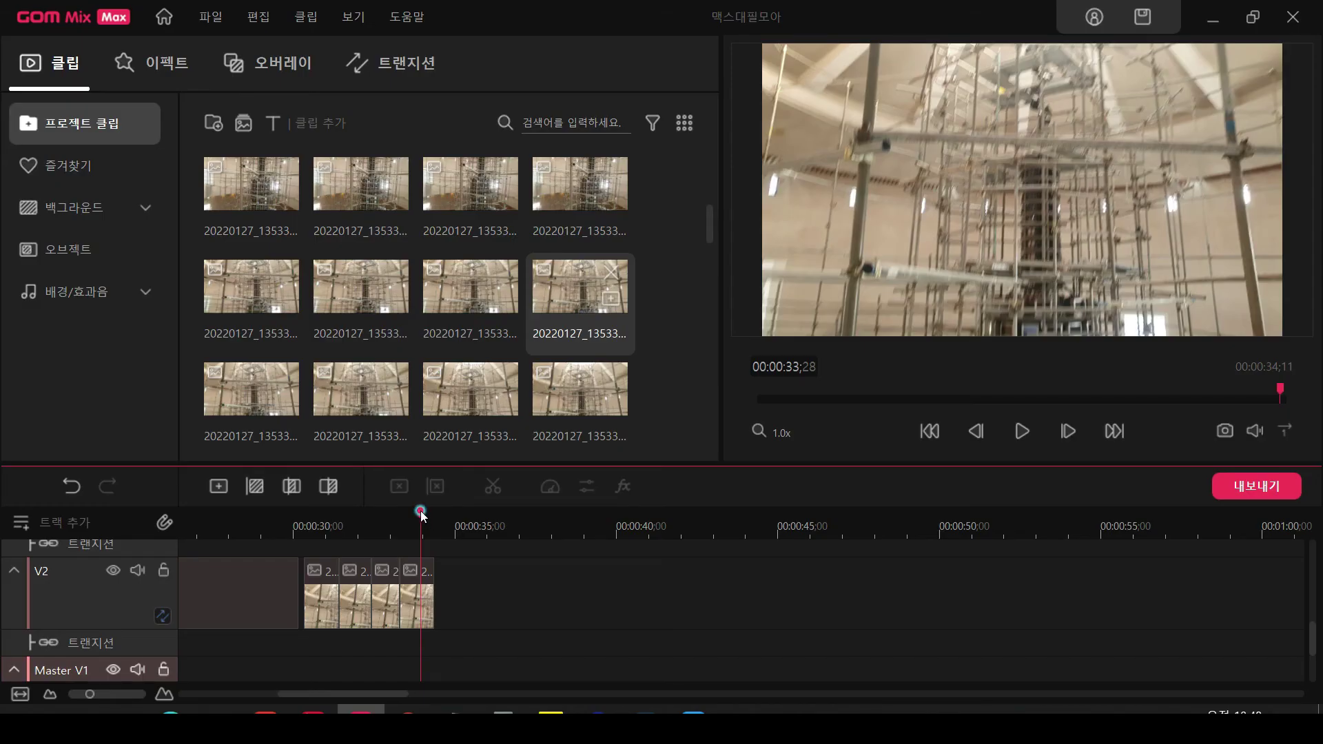
left_click_drag(422, 513, 205, 515)
scroll(711, 224, "up", 1)
left_click_drag(711, 224, 711, 172)
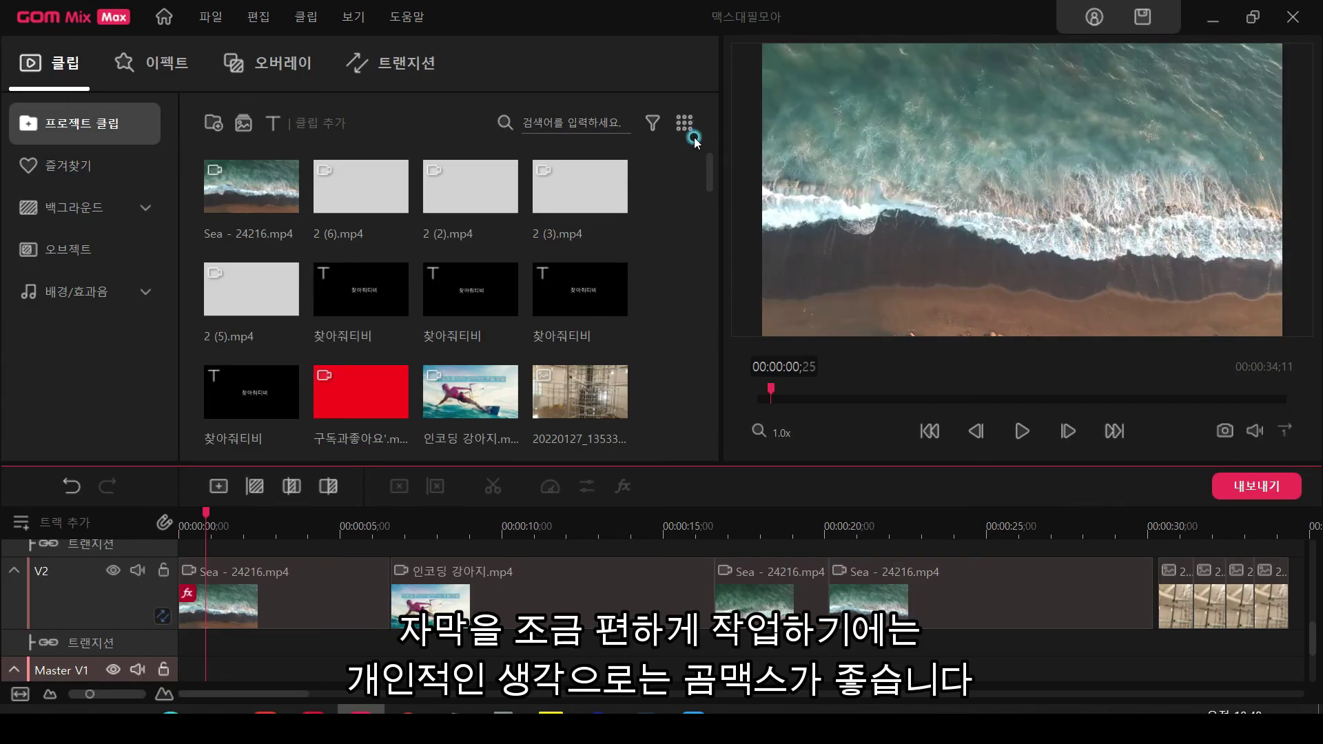
scroll(620, 599, "up", 2)
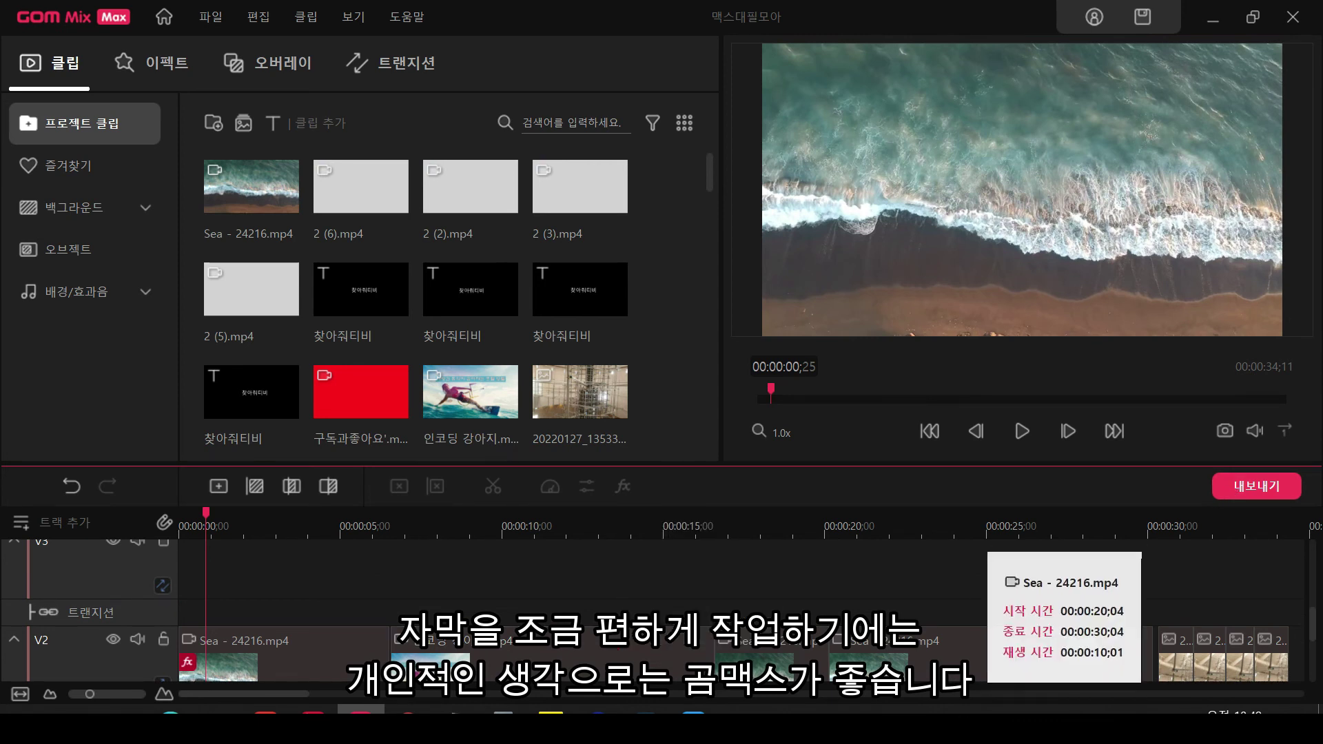
left_click(645, 711)
mouse_move(360, 712)
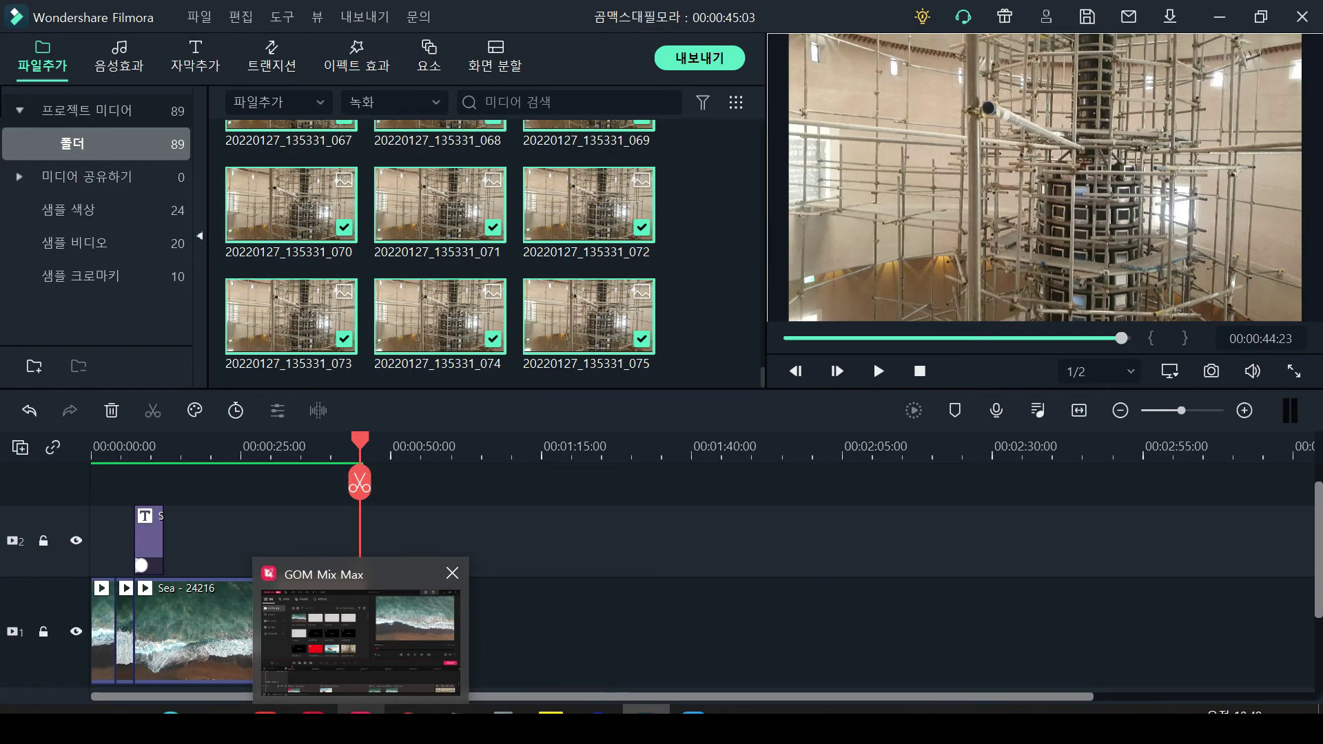
left_click(395, 579)
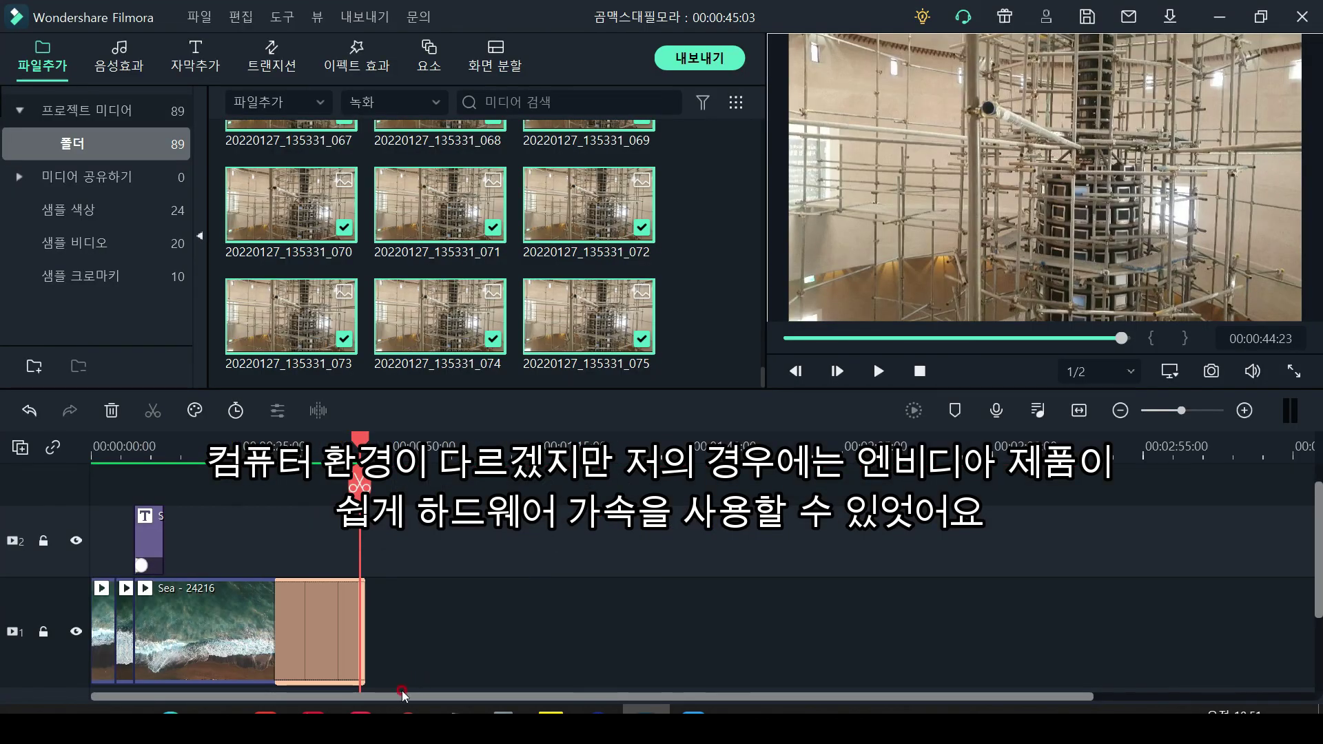
left_click(361, 710)
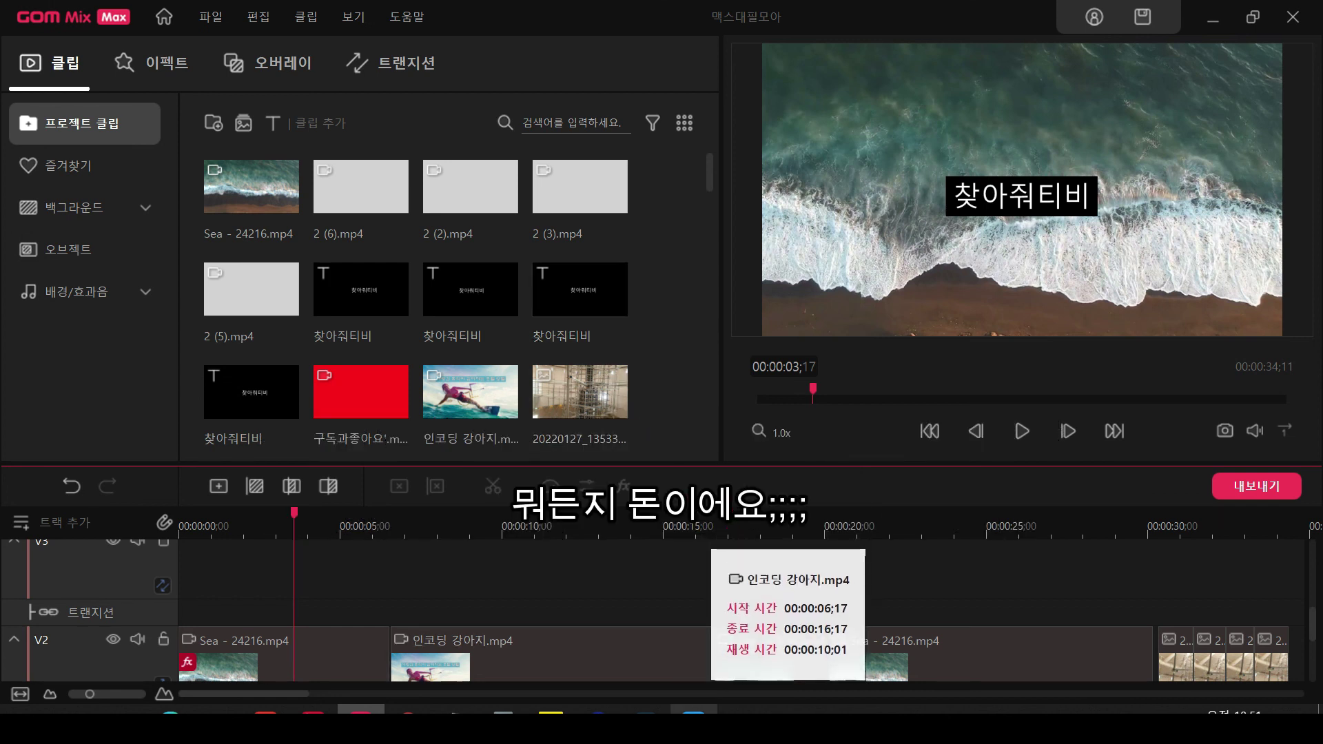
left_click(688, 566)
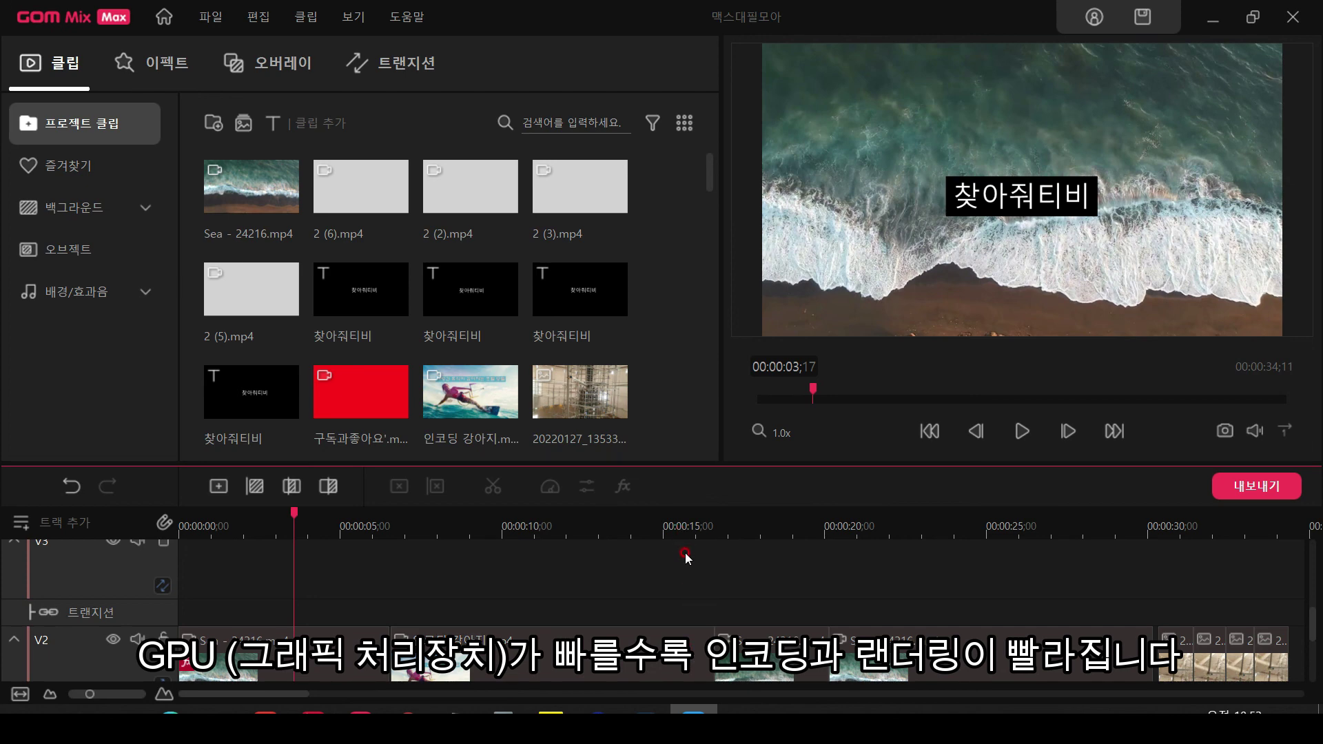
left_click(681, 589)
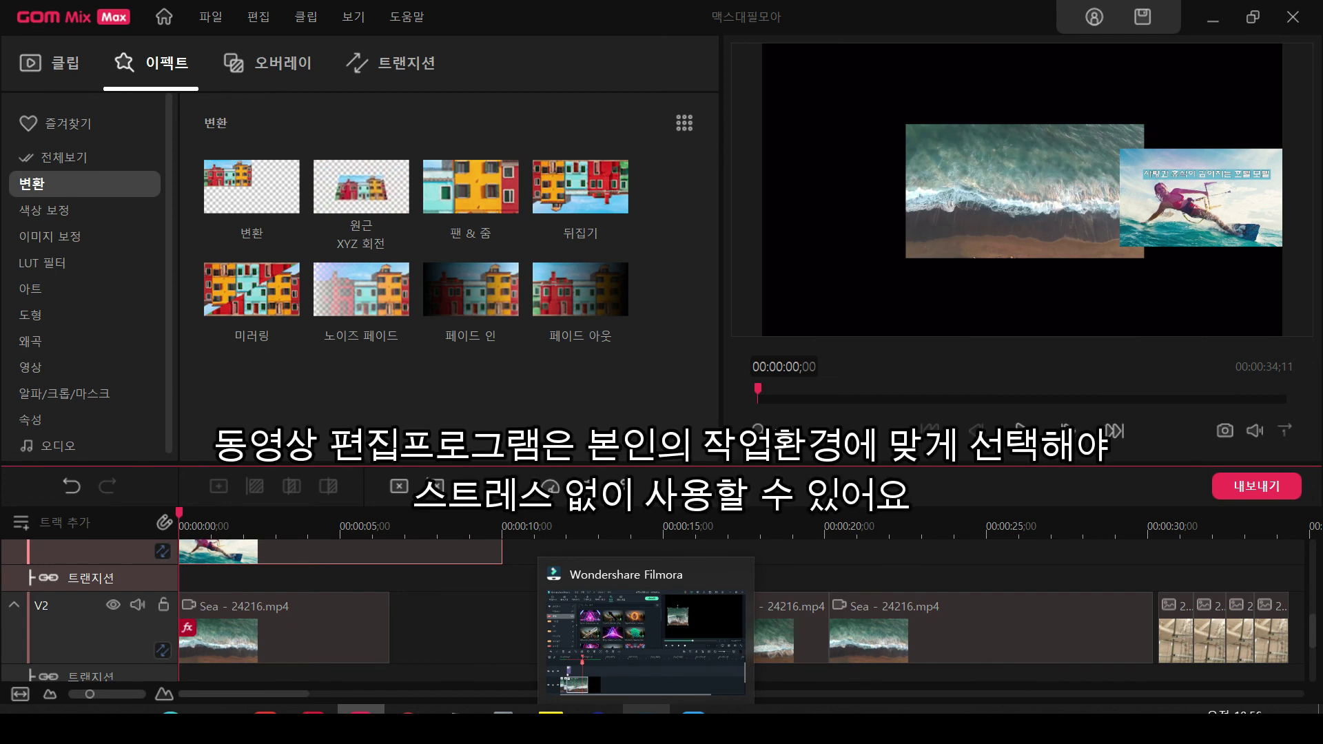
left_click(506, 621)
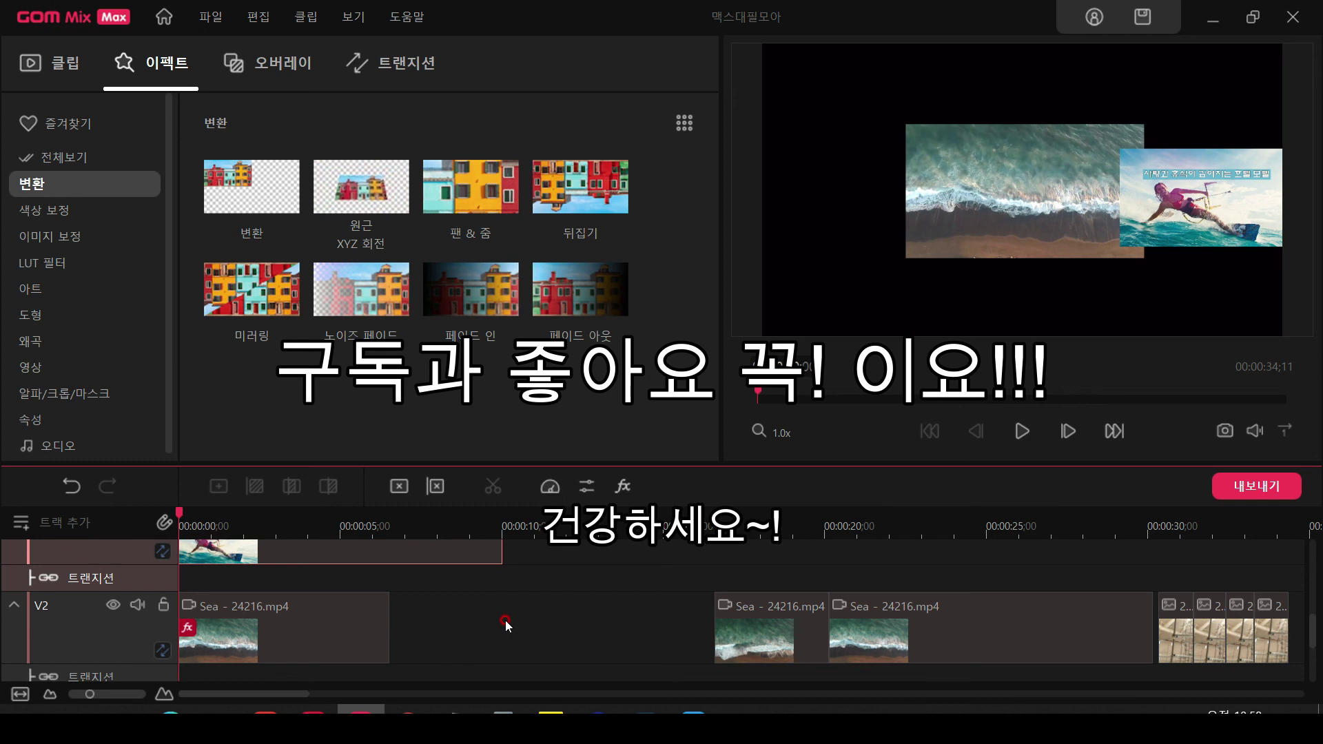
left_click(694, 709)
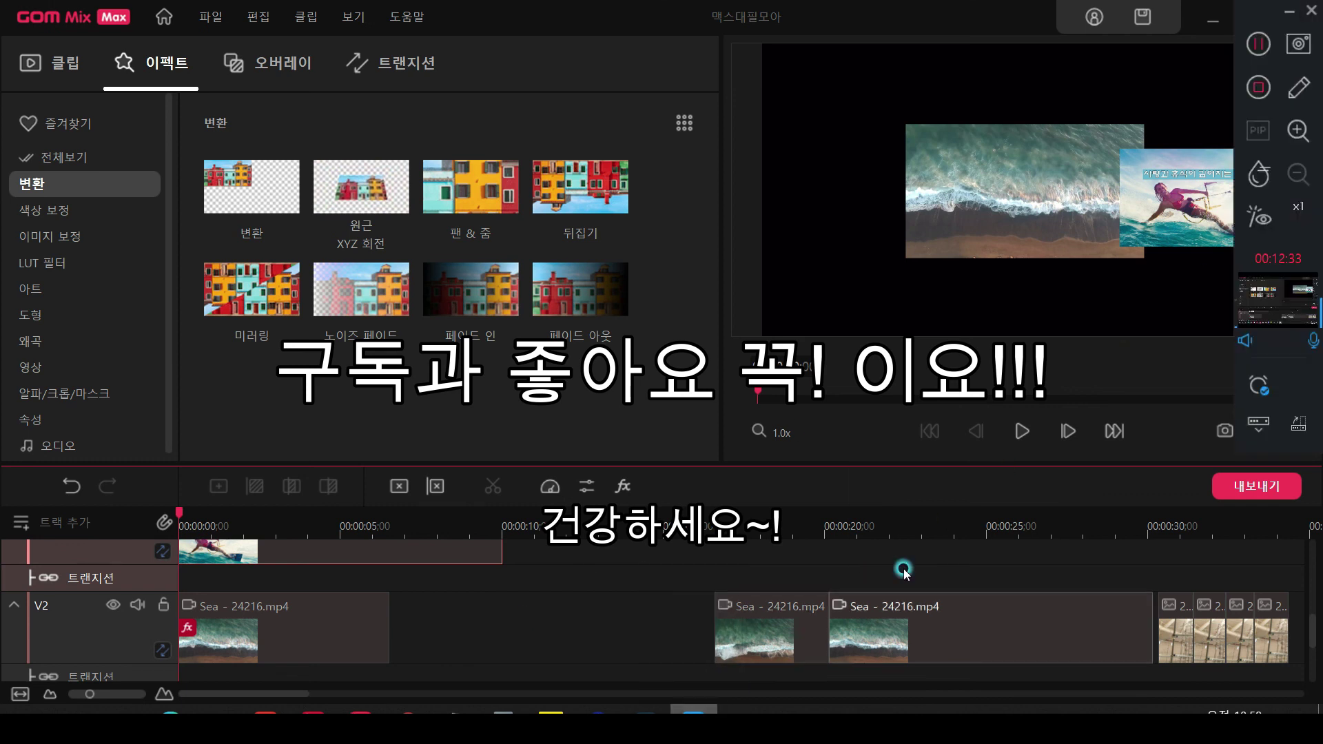